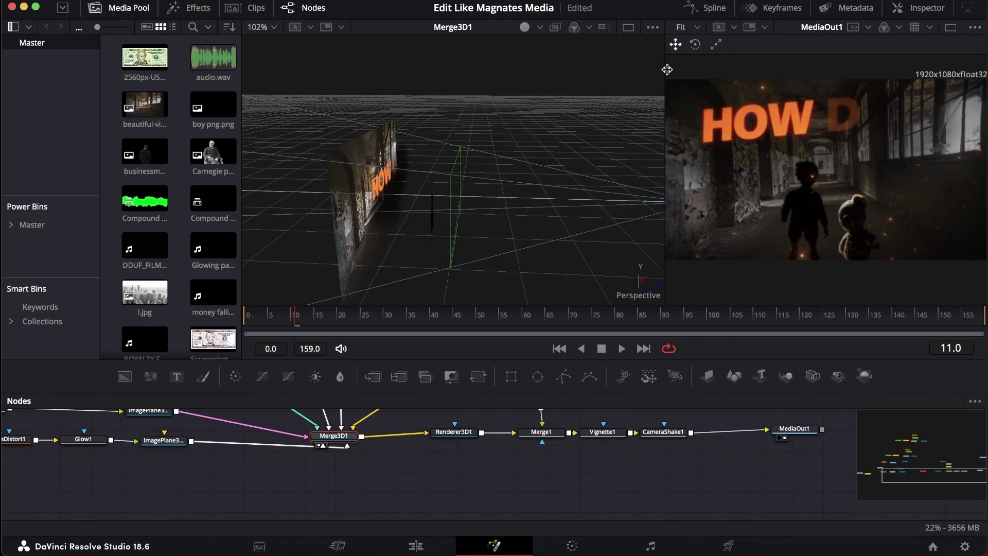
# Widen the MediaOut1 viewer beside the Merge3D1 viewer, checking the single-viewer layout before returning to the dual one.
pyautogui.moveTo(664, 68); pyautogui.dragTo(572, 70)
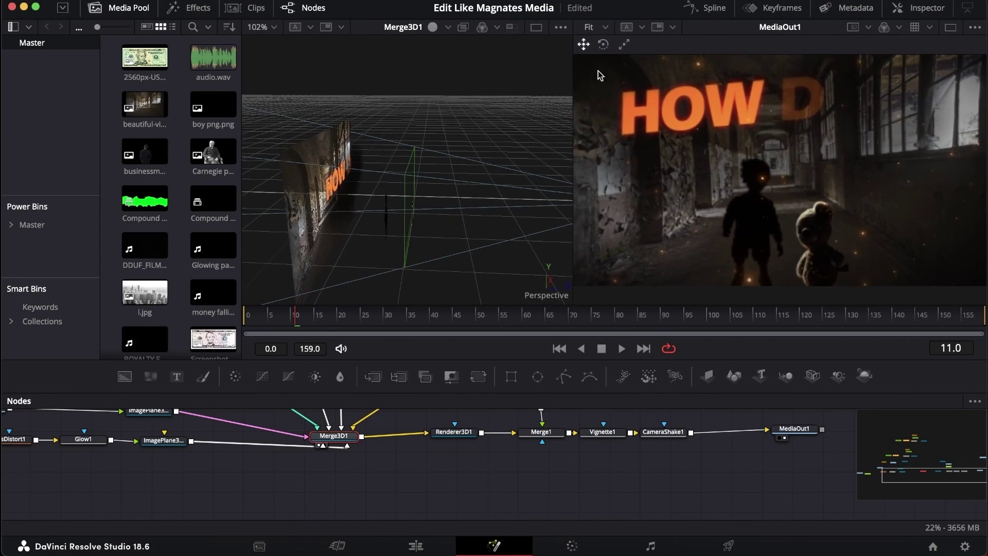
pyautogui.click(950, 28)
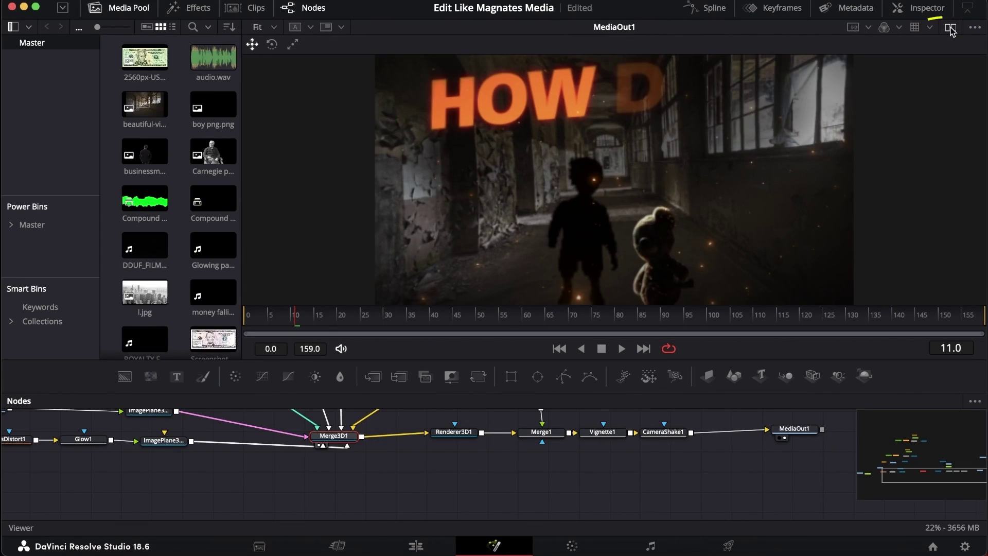
pyautogui.click(950, 27)
pyautogui.moveTo(697, 109); pyautogui.dragTo(560, 114)
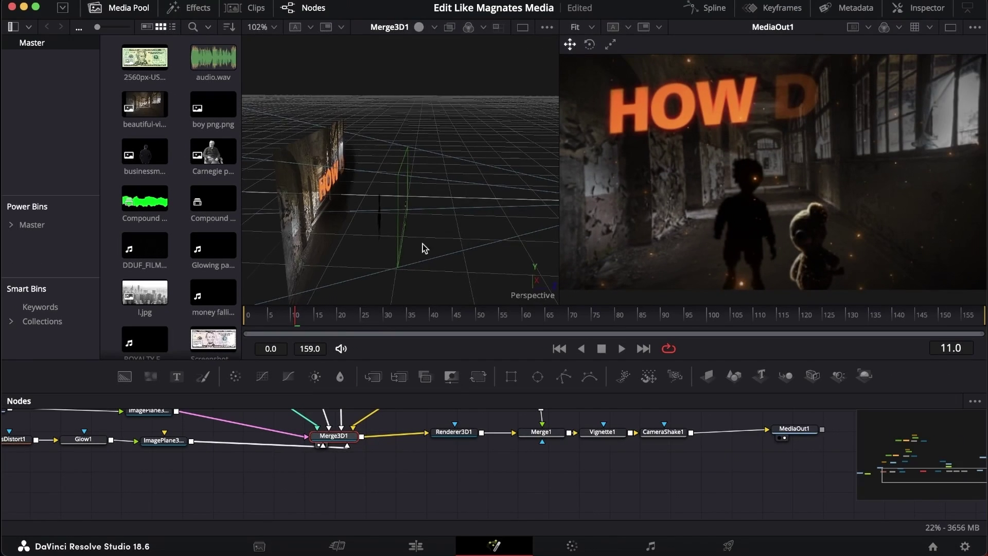
# Examine the Merge3D1 scene from several angles to see how the corridor, title and figures are spaced in depth.
pyautogui.scroll(-3, 621, 142)
pyautogui.moveTo(724, 33); pyautogui.dragTo(453, 62)
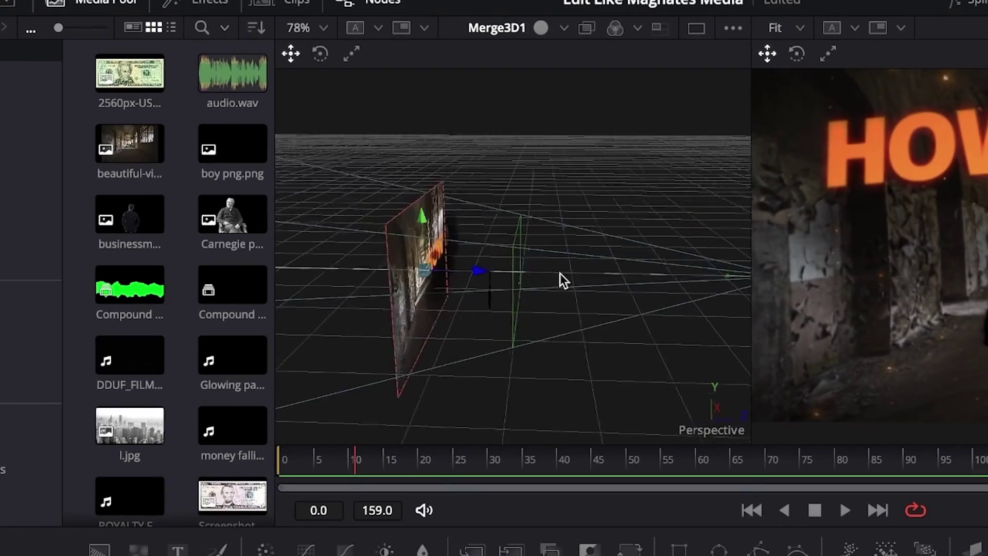
pyautogui.hscroll(5, 560, 273)
pyautogui.hscroll(-5, 560, 273)
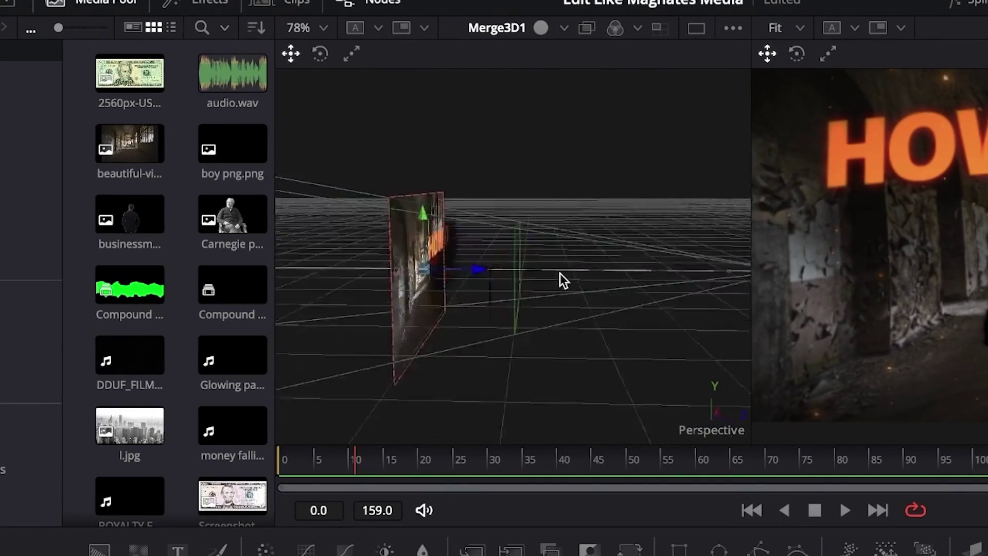
pyautogui.hscroll(5, 560, 273)
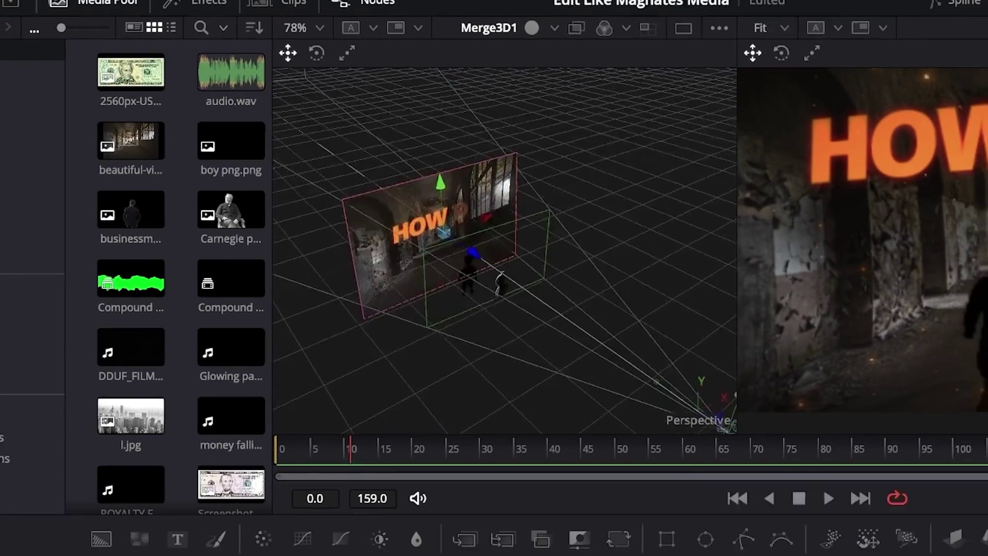
# Show the whole MediaOut1 image in its viewer at 57% zoom and select the MediaOut1 node.
pyautogui.scroll(-3, 752, 210)
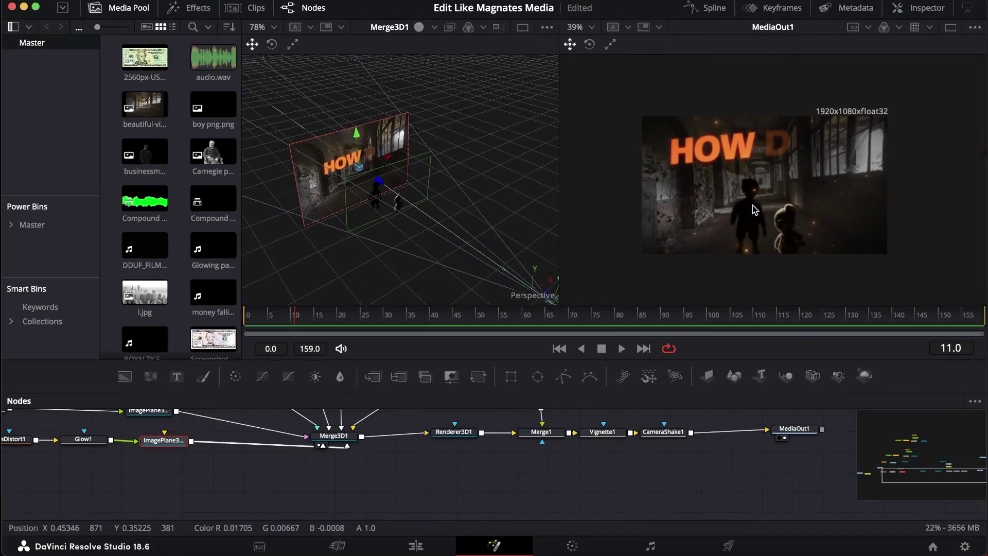
pyautogui.scroll(1, 755, 209)
pyautogui.hscroll(2, 754, 489)
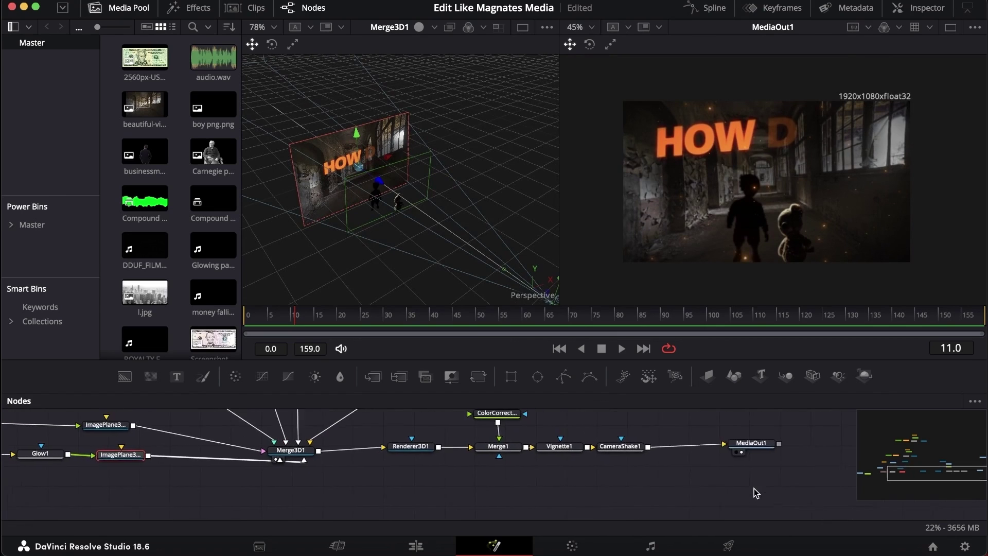
pyautogui.click(746, 443)
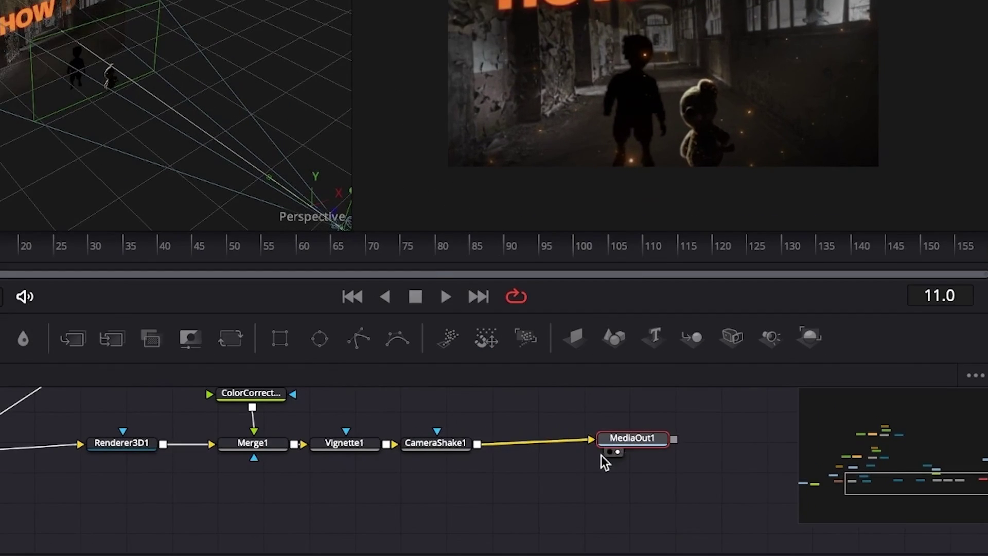
pyautogui.scroll(2, 754, 206)
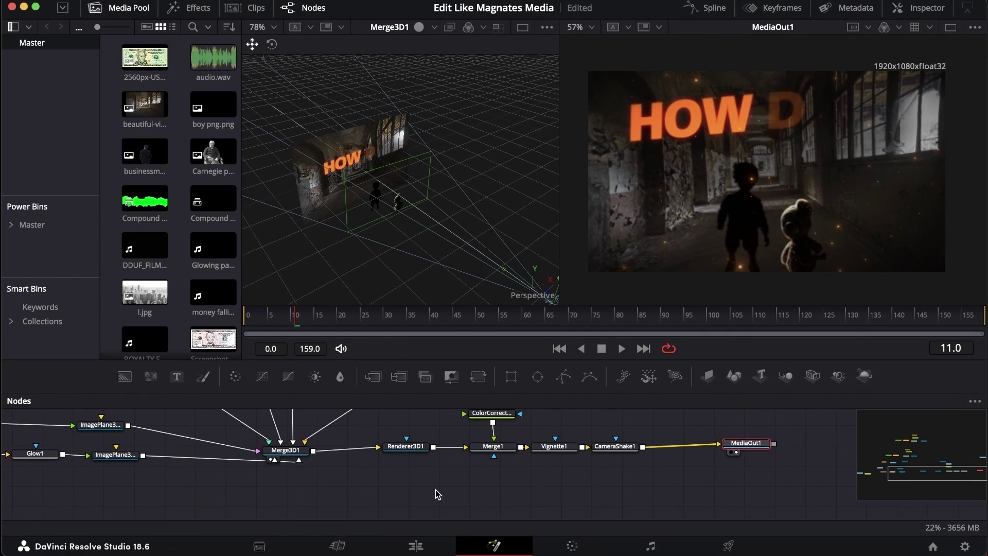
# Examine the start of the node chain at MediaIn1 and inspect the Merge3D1 layers closely from different angles.
pyautogui.hscroll(-6, 436, 489)
pyautogui.scroll(4, 368, 186)
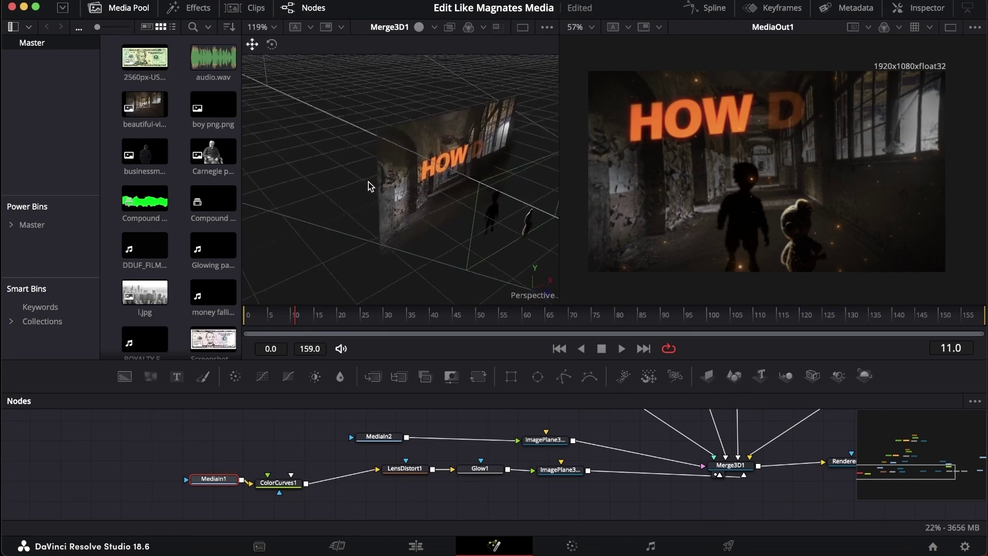
pyautogui.scroll(1, 369, 185)
pyautogui.hscroll(1, 368, 186)
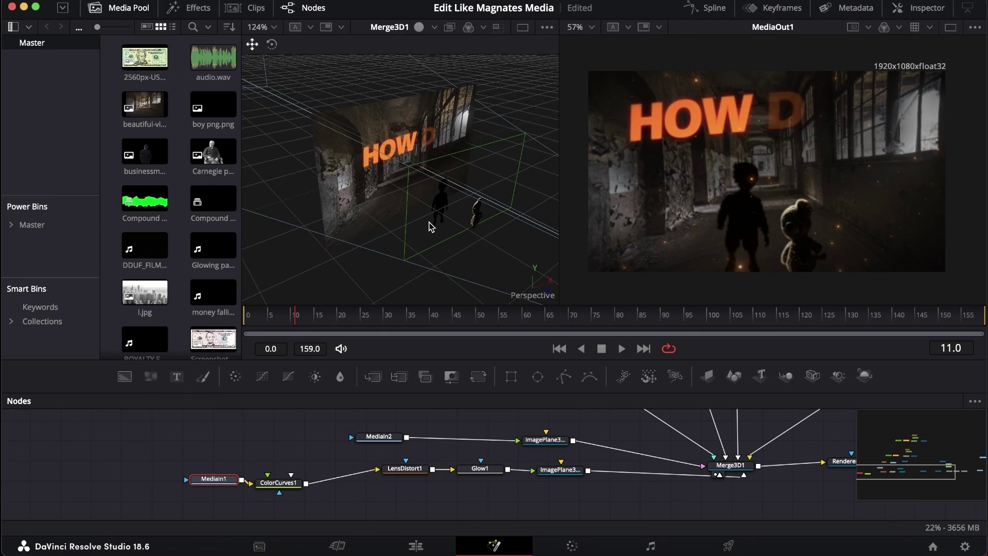
pyautogui.scroll(-1, 431, 227)
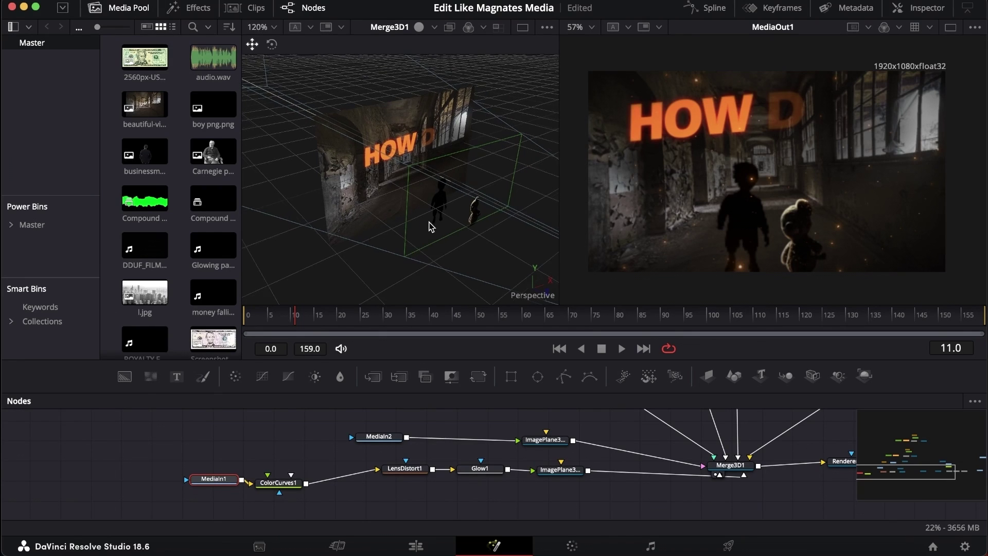
pyautogui.scroll(3, 431, 227)
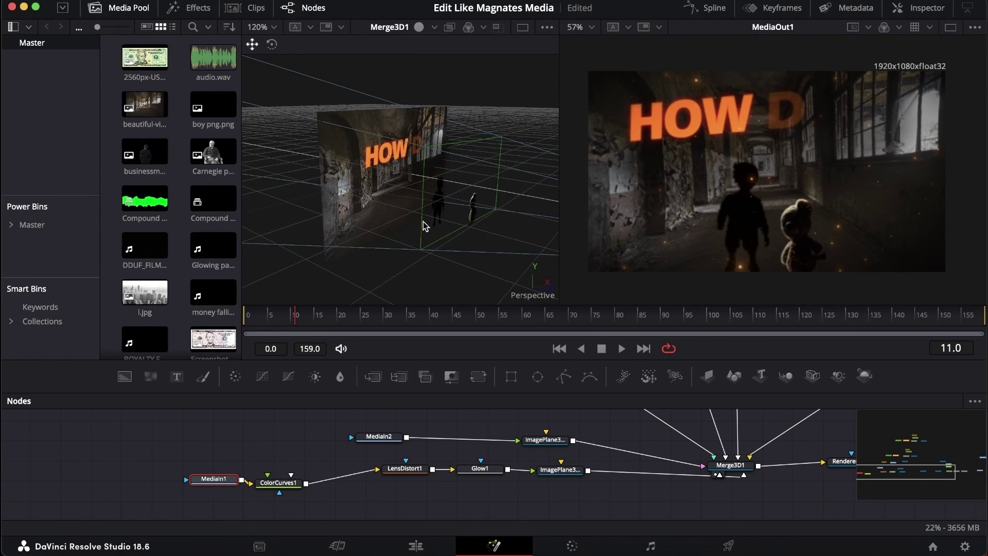
pyautogui.scroll(-3, 423, 221)
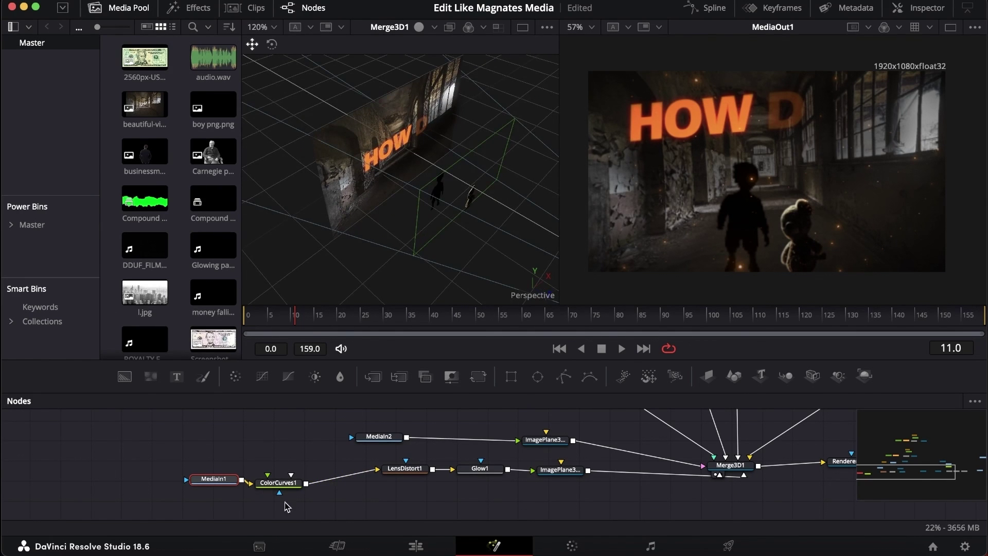
# Compare the corridor image at MediaIn1 and ColorCurves1 in the second viewer, and inspect the ColorCurves1 contrast curve.
pyautogui.moveTo(285, 484); pyautogui.dragTo(303, 475)
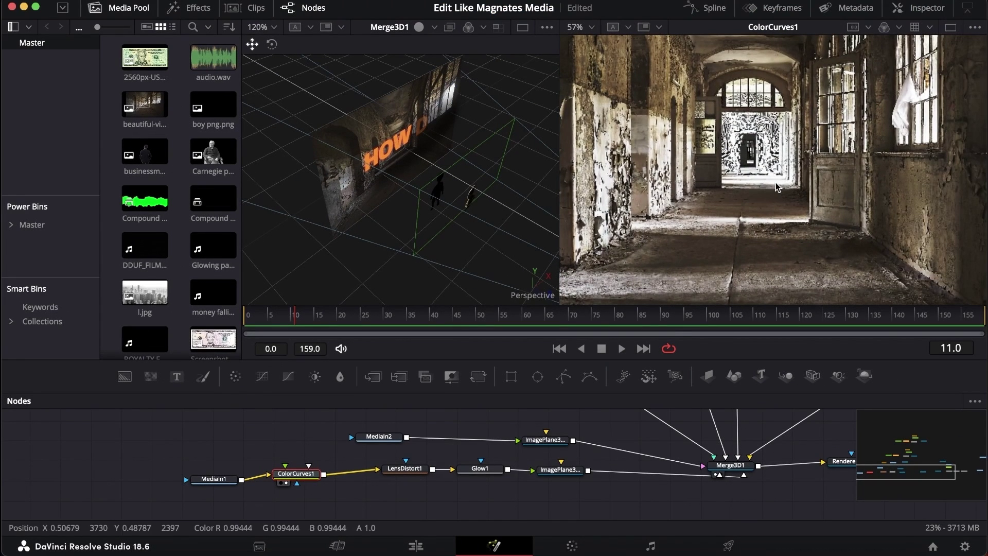
pyautogui.click(213, 479)
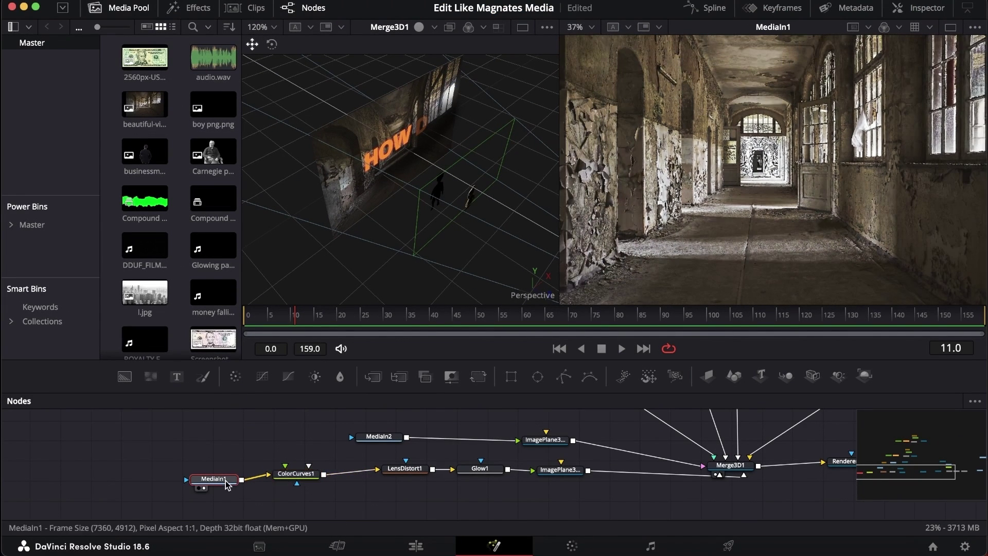
pyautogui.click(291, 475)
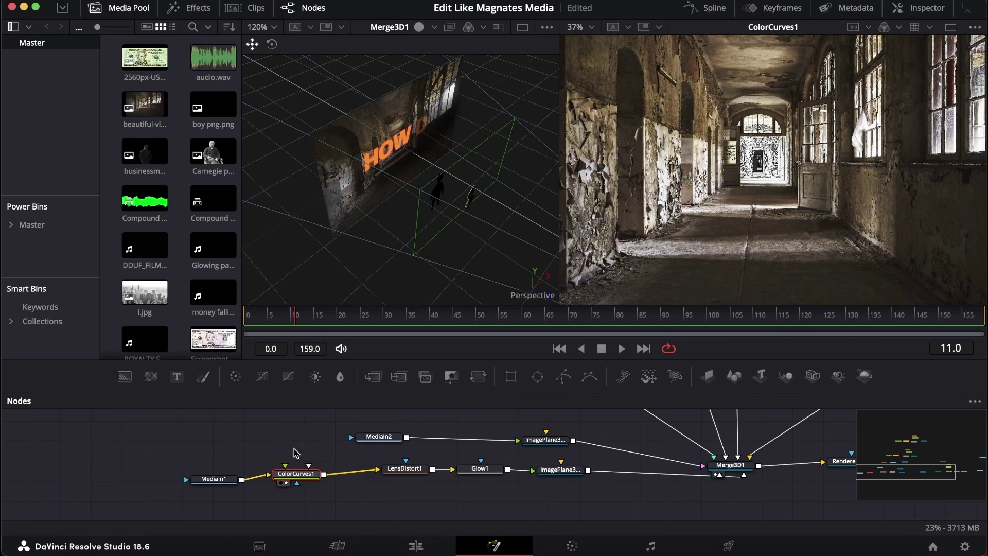
pyautogui.doubleClick(297, 473)
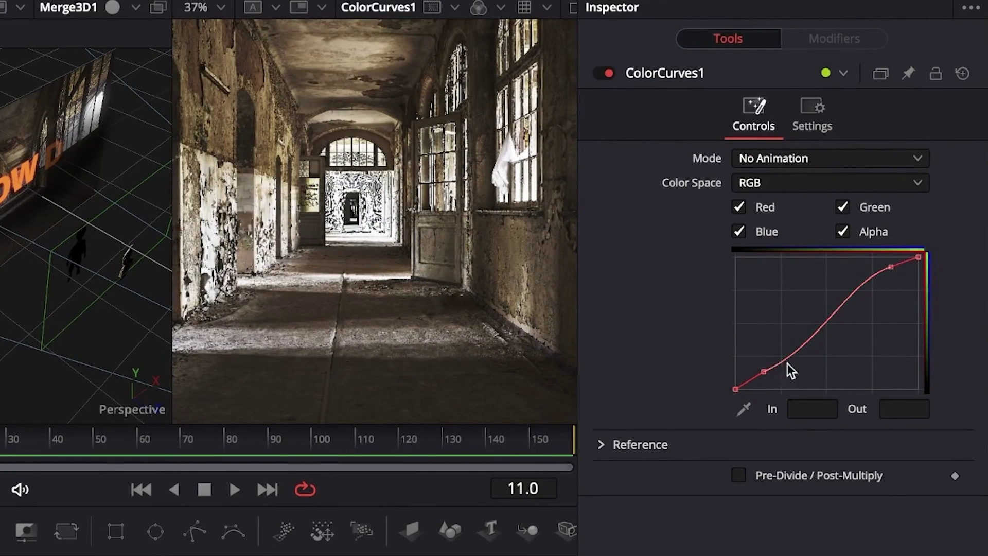
pyautogui.moveTo(901, 376); pyautogui.dragTo(730, 219)
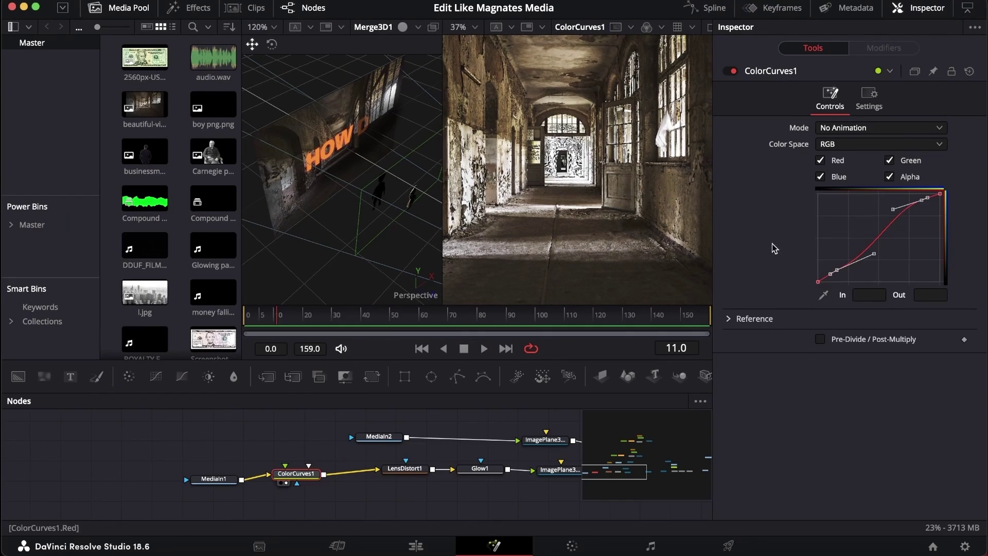
# View the LensDistort1 output and settings, and compare the corridor image with and without the lens distortion.
pyautogui.click(405, 468)
pyautogui.press('2')
pyautogui.scroll(-4, 410, 211)
pyautogui.scroll(-5, 601, 163)
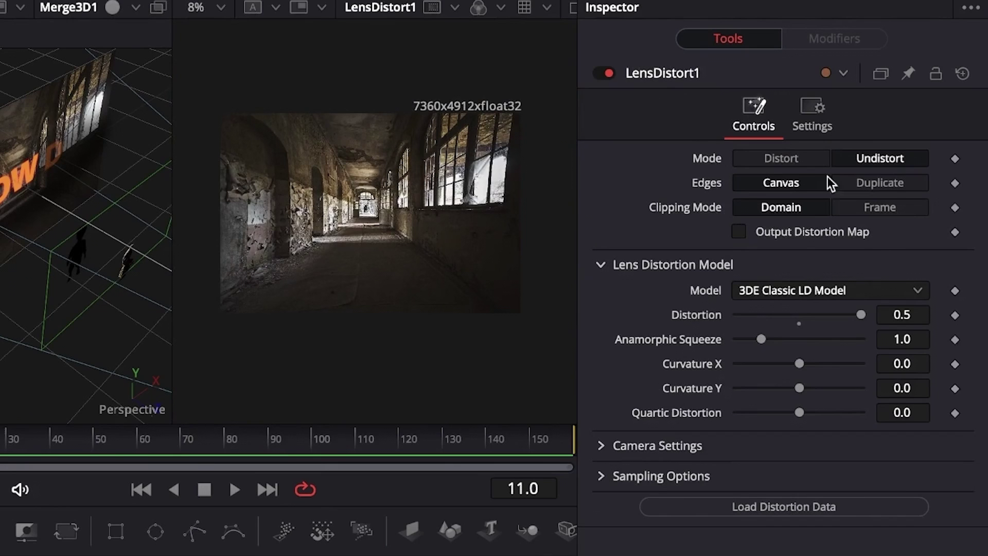
pyautogui.click(302, 477)
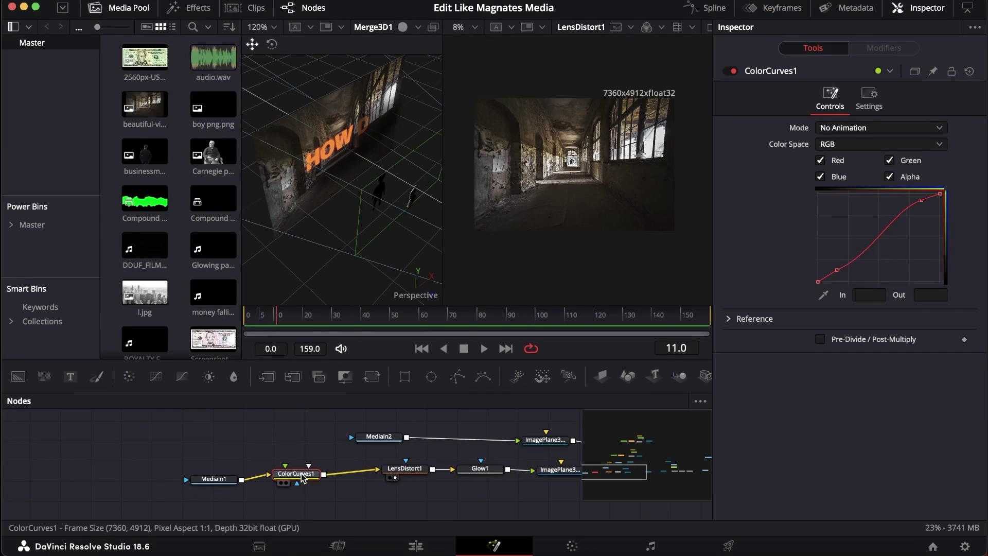
pyautogui.click(412, 468)
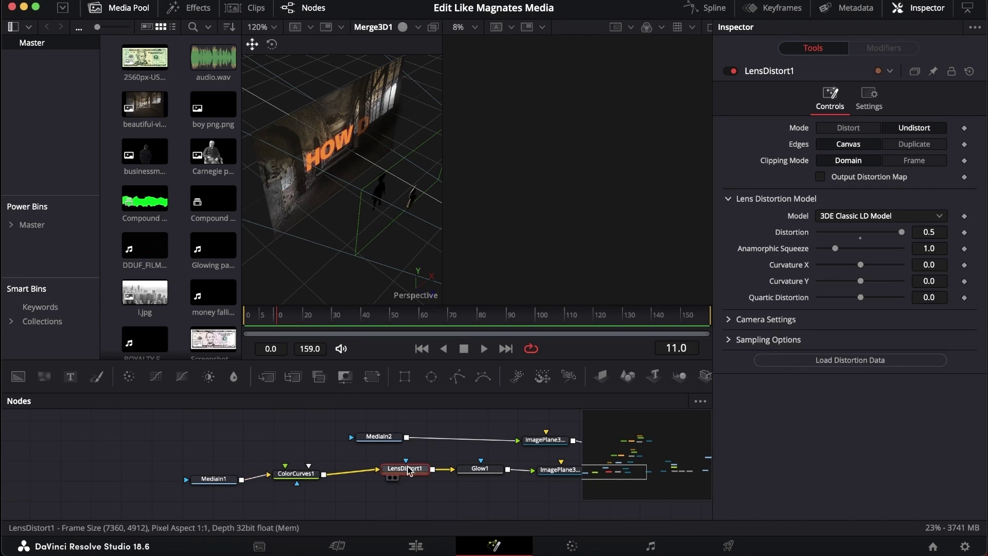
pyautogui.click(303, 482)
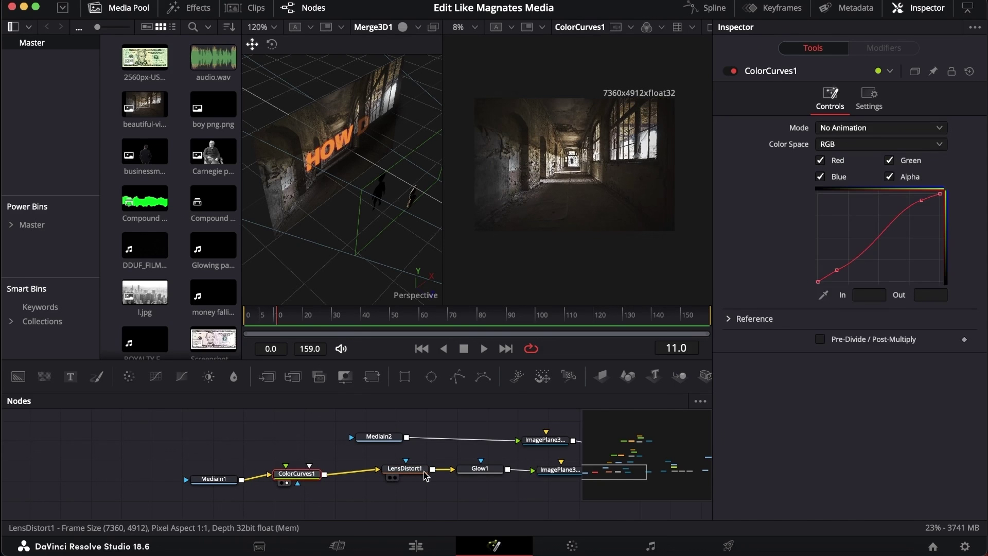
# View the Glow1 result and its settings, and display ImagePlane3D1 in the second viewer.
pyautogui.click(479, 469)
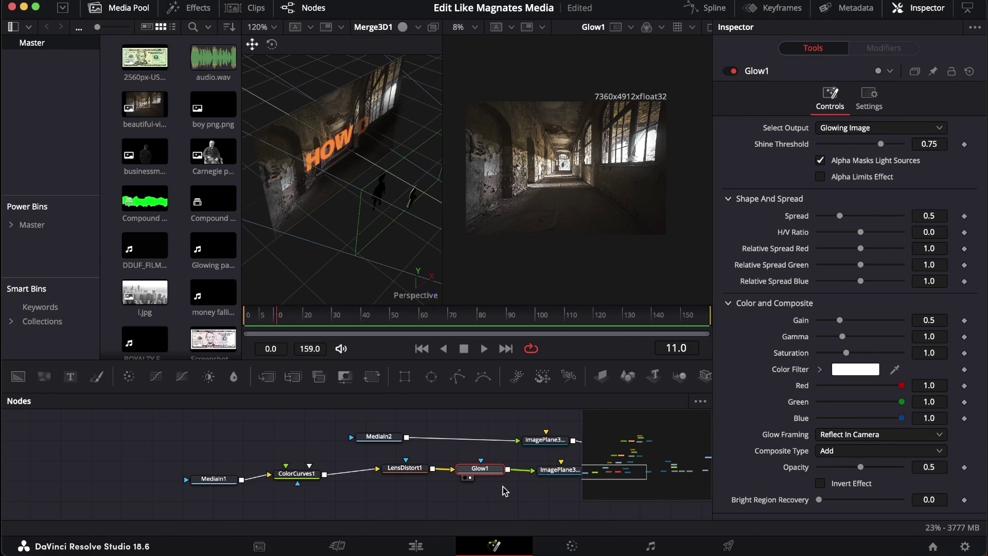
pyautogui.click(548, 470)
pyautogui.hscroll(5, 546, 478)
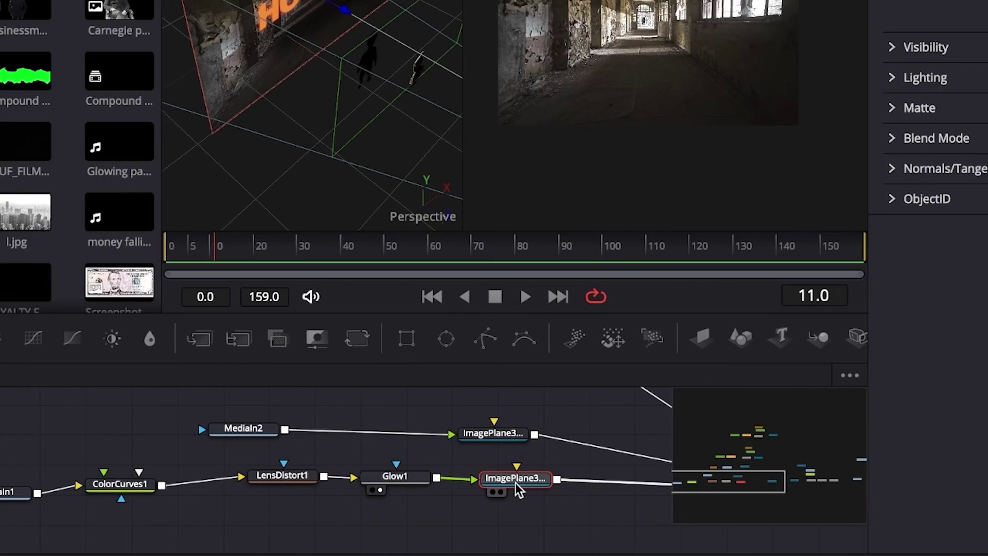
pyautogui.press('2')
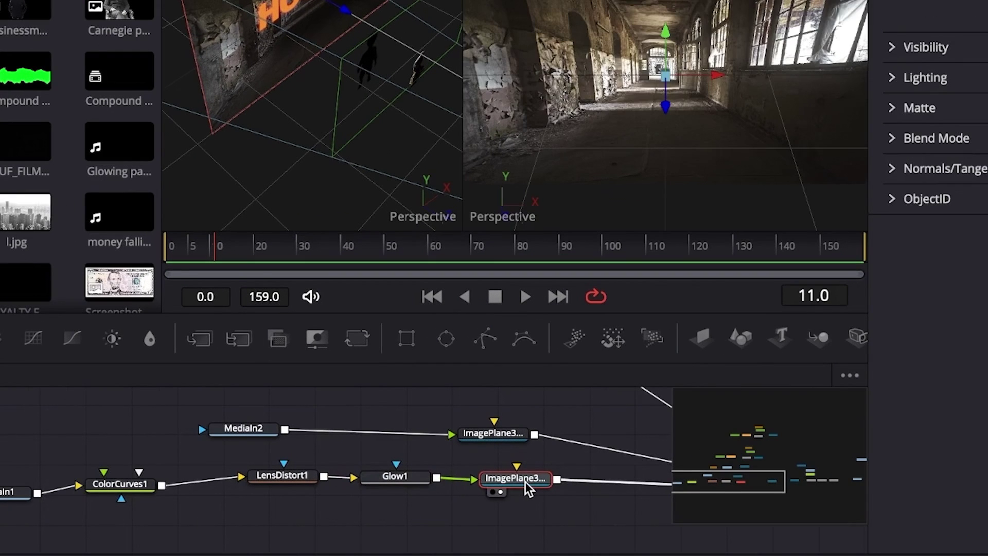
pyautogui.hscroll(8, 544, 484)
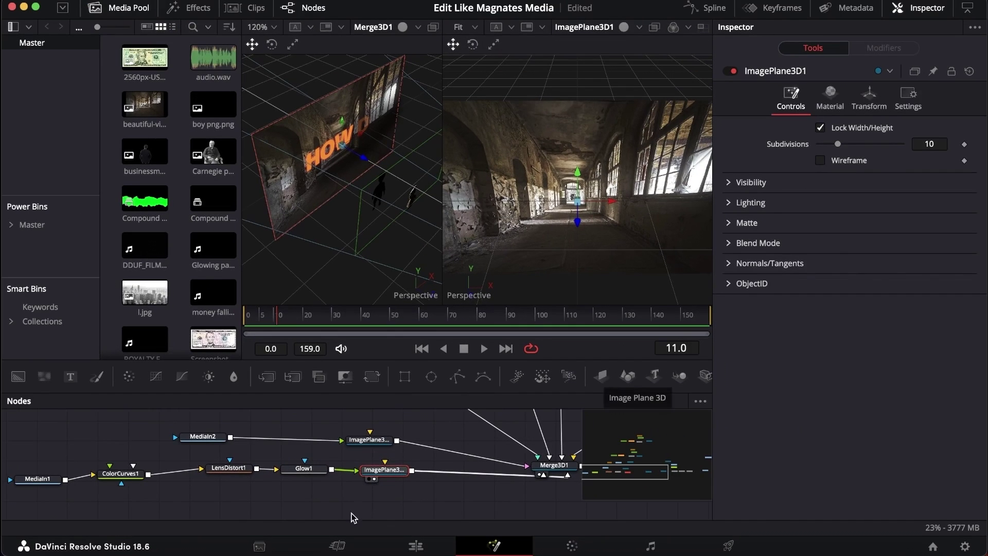
# Search the tool list for "imag" to find Image Plane 3D, and close it without adding a node.
pyautogui.hotkey('shift', 'space')
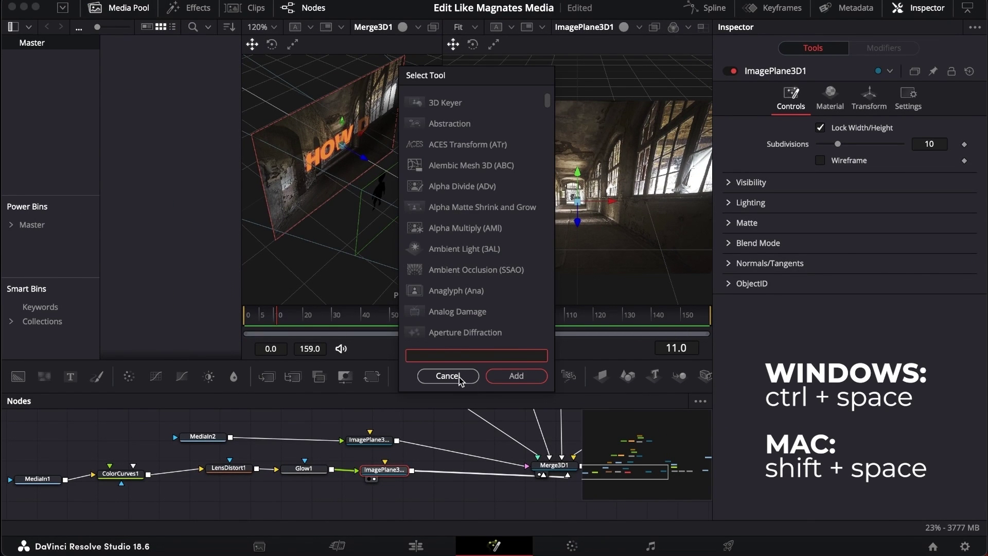
pyautogui.write('imag')
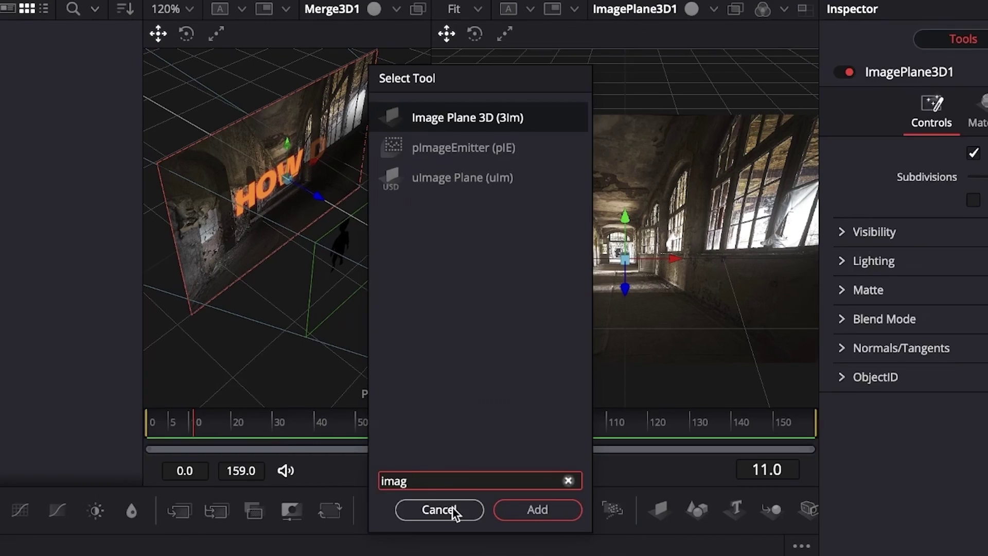
pyautogui.click(459, 379)
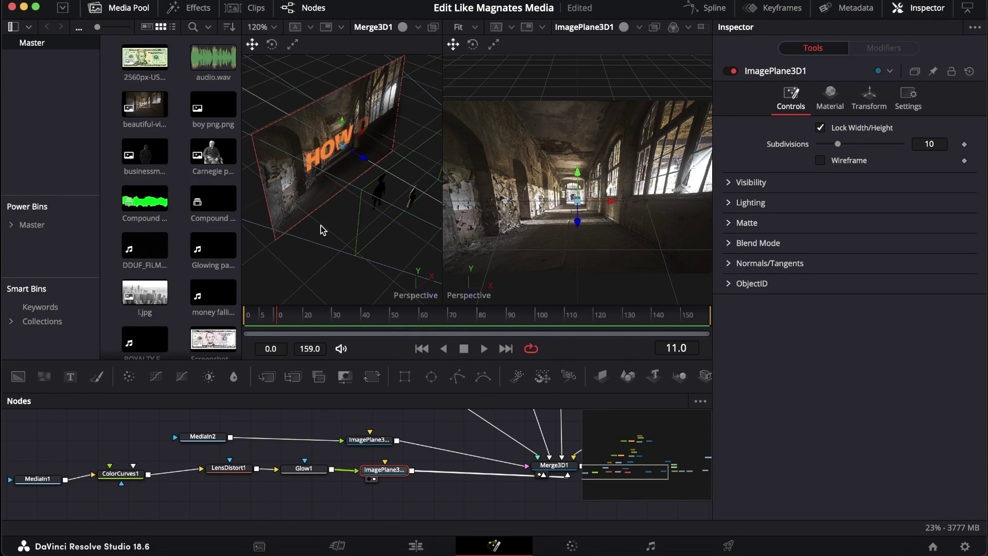
# Inspect the corridor's image plane in the 3D scene, and display MediaIn2's boy image in the second viewer.
pyautogui.scroll(5, 320, 230)
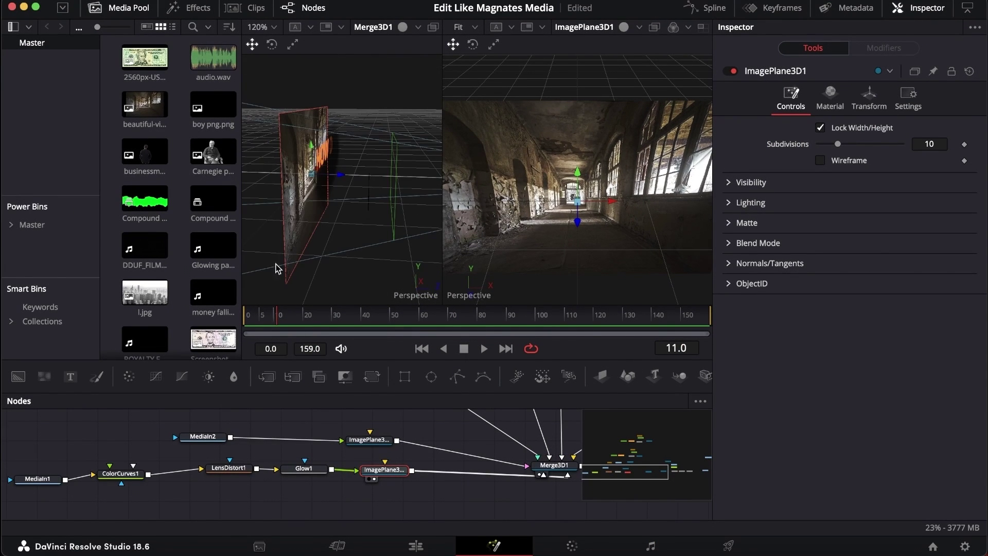
pyautogui.moveTo(340, 177)
pyautogui.mouseDown()
pyautogui.moveTo(322, 168)
pyautogui.moveTo(345, 194)
pyautogui.mouseUp()
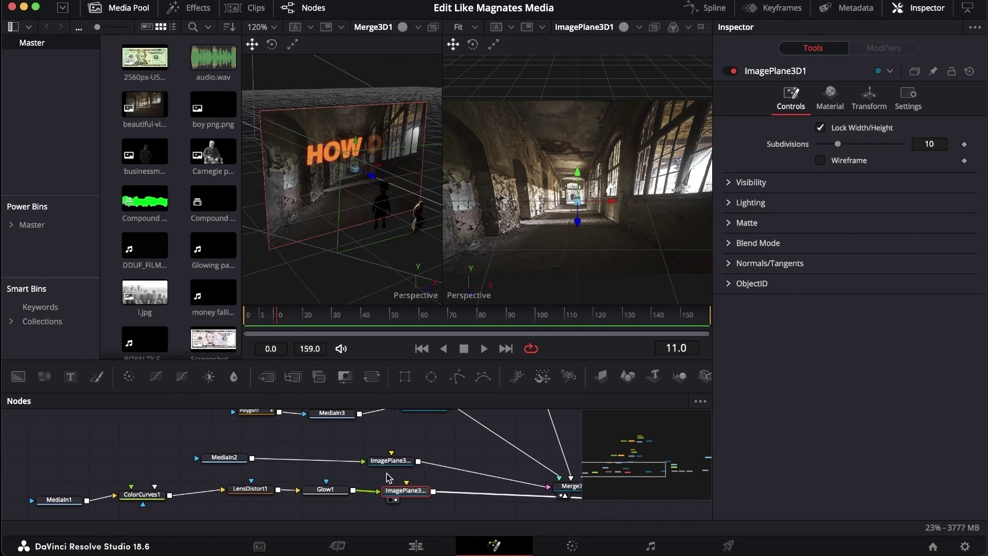
pyautogui.click(214, 443)
pyautogui.press('2')
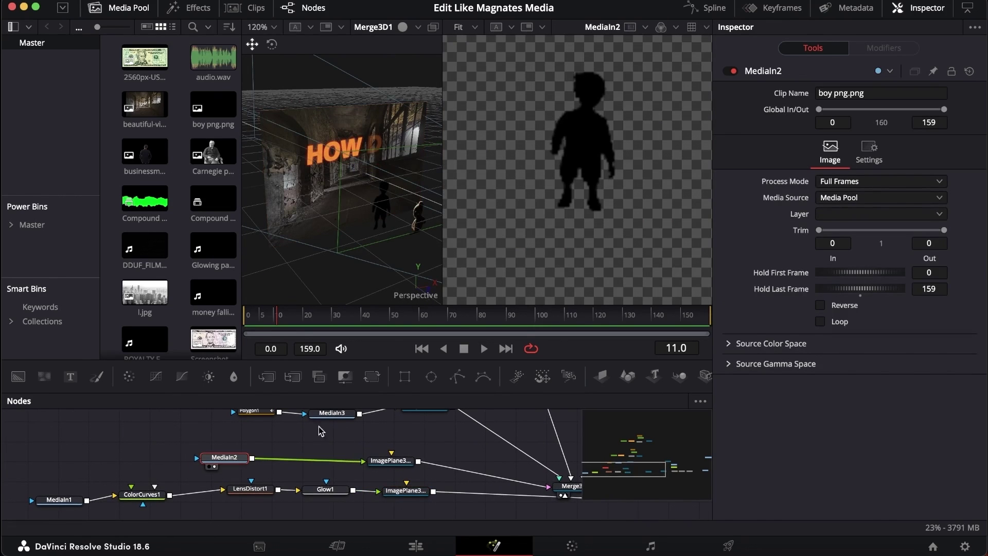
pyautogui.hscroll(3, 440, 480)
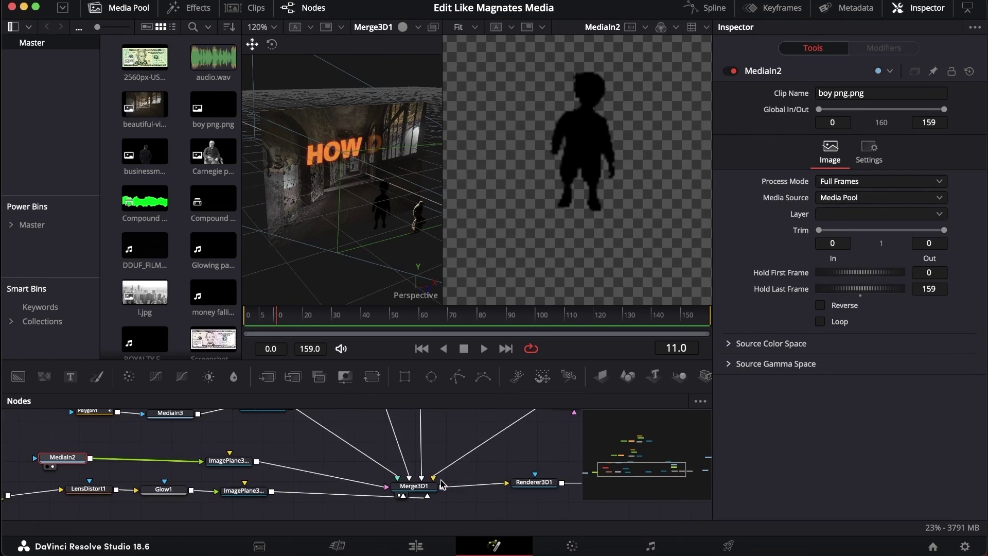
# Move the playhead to frame 76 to preview the BORN IN title in the 3D scene.
pyautogui.hscroll(-4, 441, 480)
pyautogui.moveTo(371, 322); pyautogui.dragTo(467, 317)
pyautogui.hscroll(3, 451, 441)
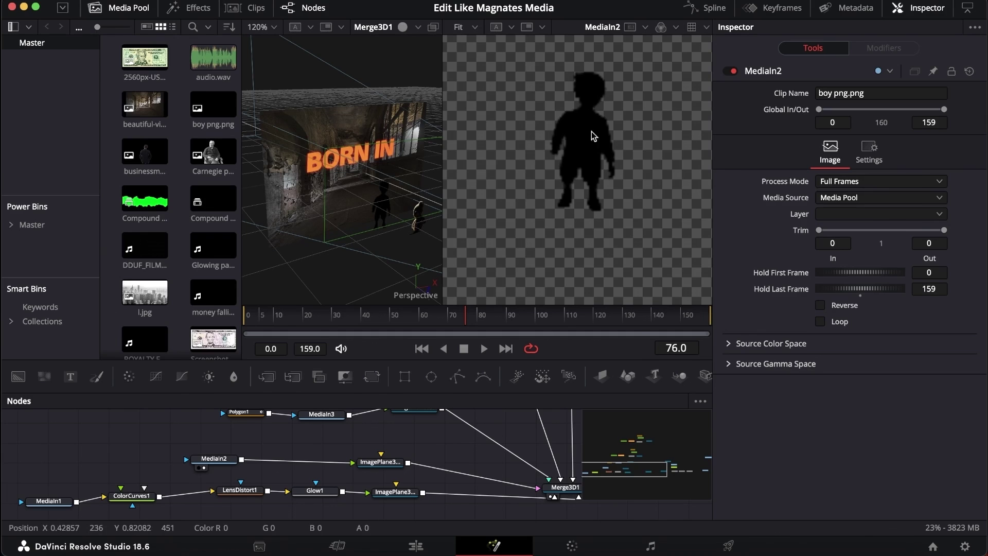
# Set the timeline proxy resolution to Quarter.
pyautogui.click(366, 5)
pyautogui.moveTo(386, 39)
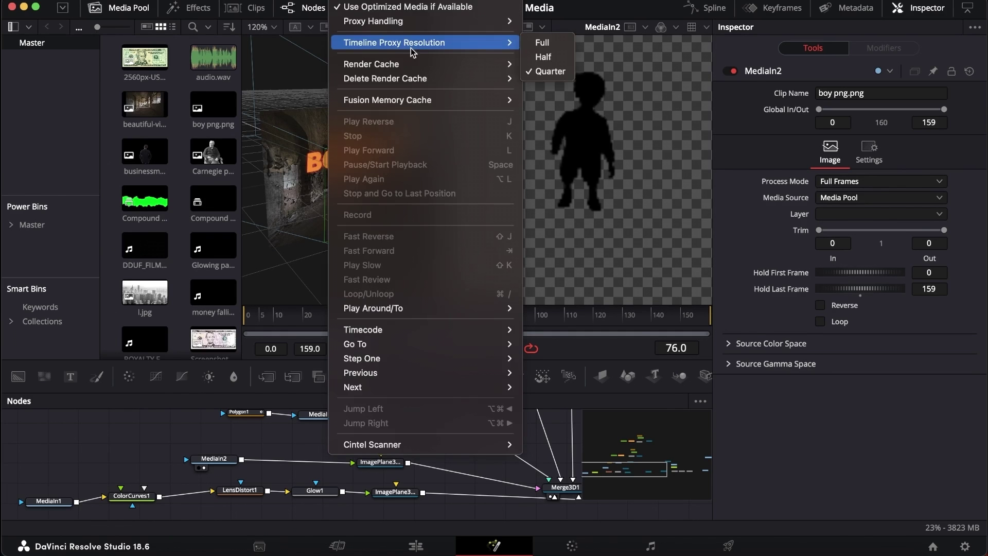
pyautogui.click(542, 72)
# Inspect the boy's image plane and the Polygon1 mask, and show MediaIn3's teddy bear beside the Merge3D1 scene.
pyautogui.click(380, 461)
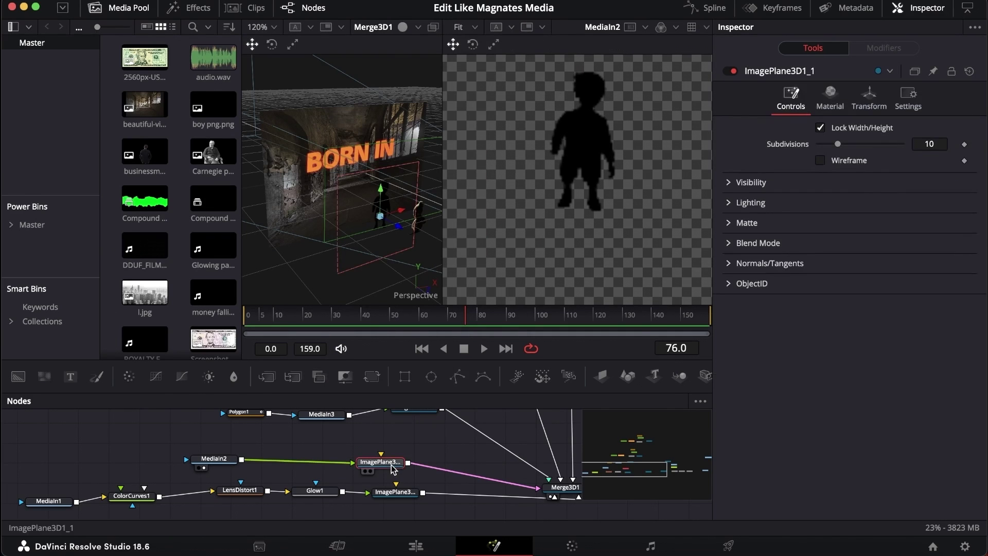
pyautogui.click(234, 447)
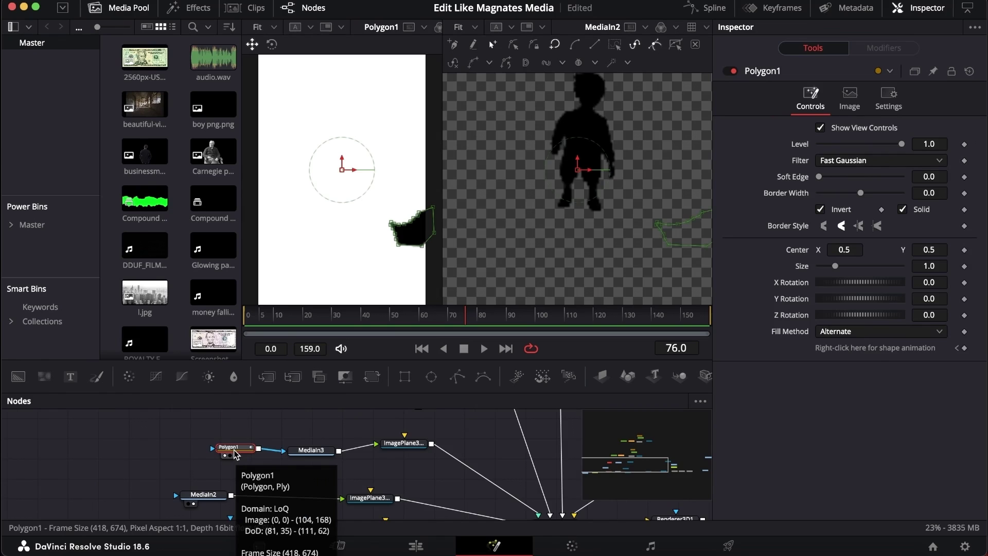
pyautogui.click(412, 470)
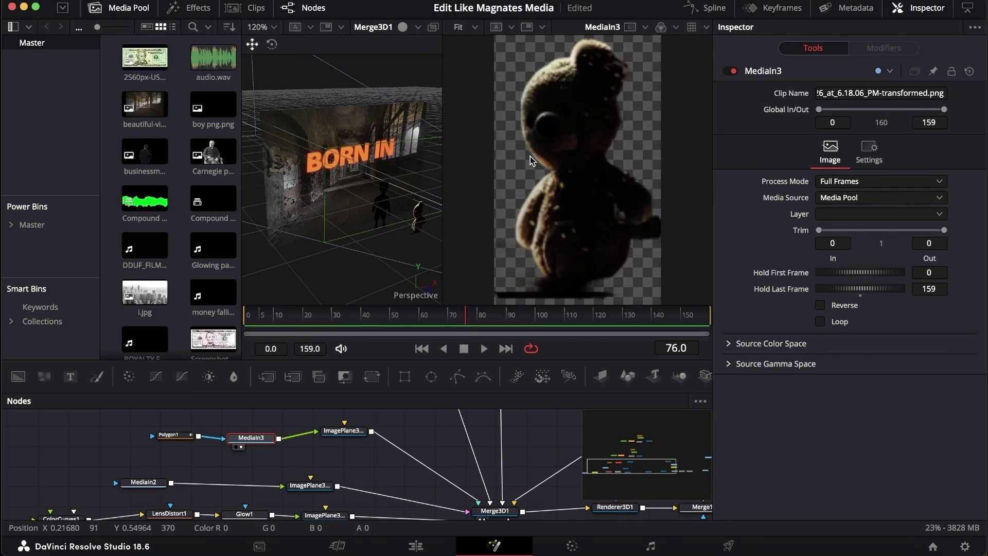
pyautogui.scroll(1, 431, 197)
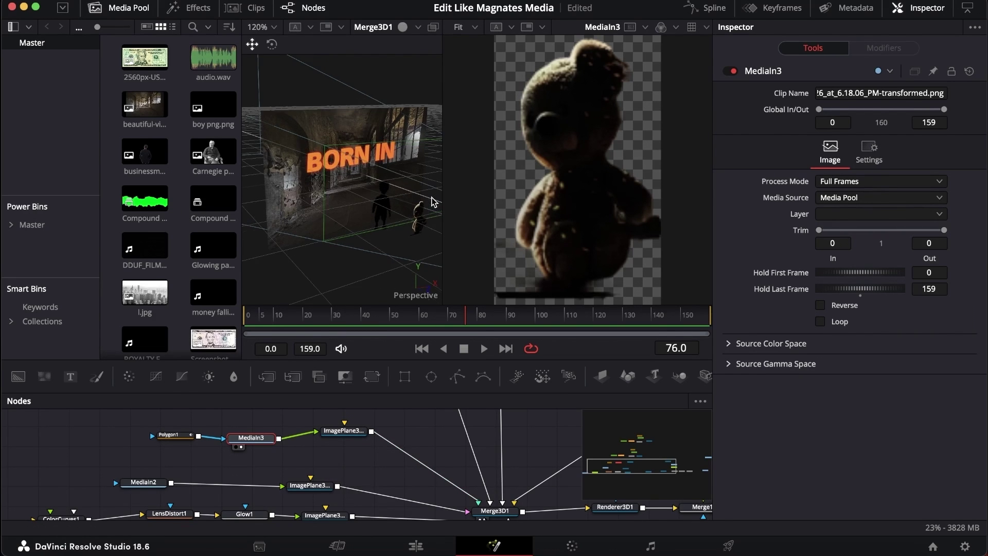
pyautogui.moveTo(432, 201); pyautogui.dragTo(403, 218)
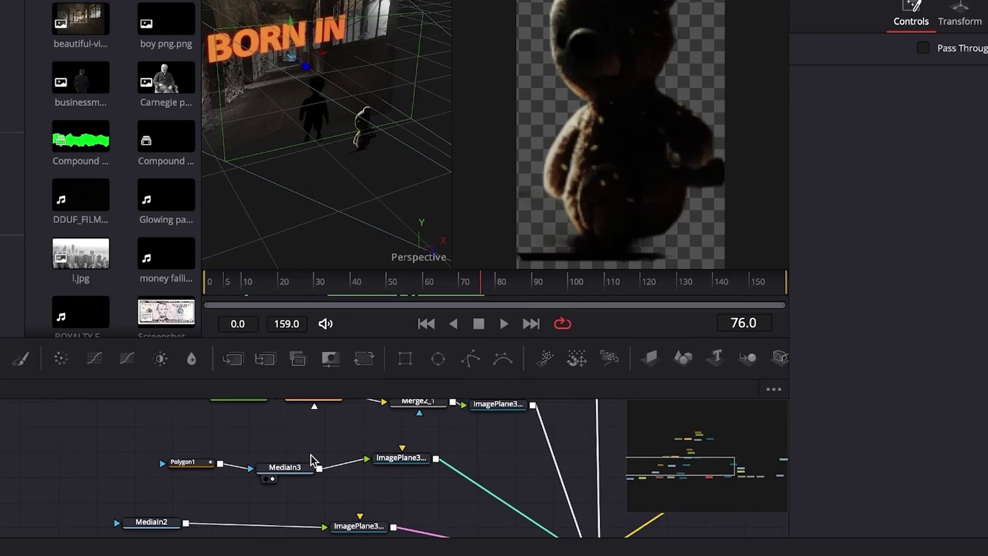
# Select Polygon1 to examine its settings and mask outline over the teddy bear image.
pyautogui.scroll(2, 328, 443)
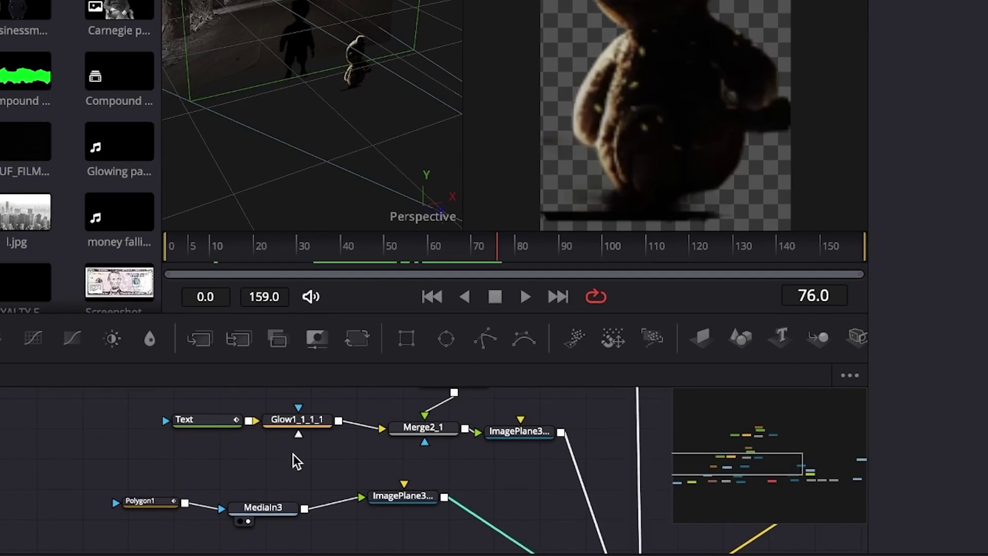
pyautogui.scroll(-1, 329, 454)
pyautogui.click(235, 480)
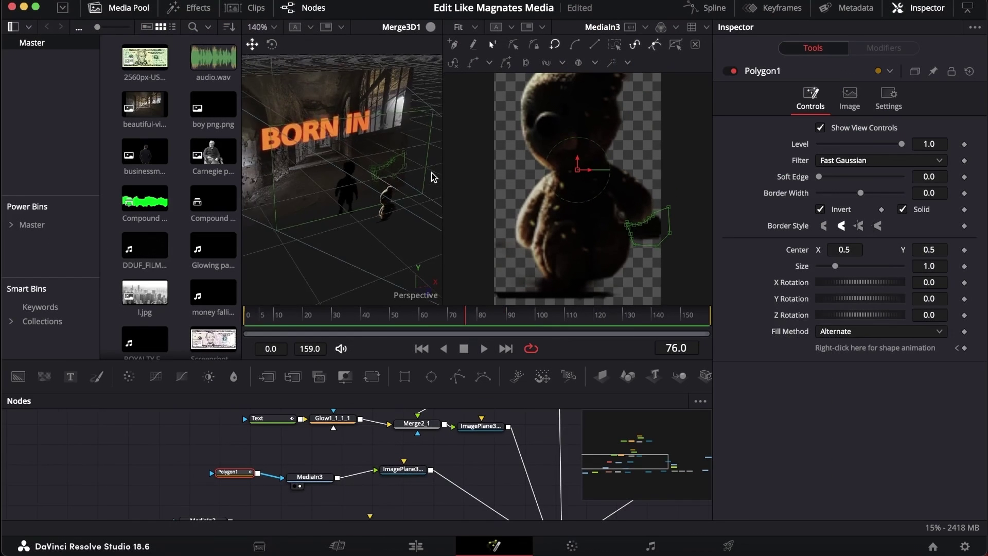
# Orbit the Merge3D1 scene to examine the depth spacing between the corridor, title, boy and teddy bear planes.
pyautogui.moveTo(448, 38); pyautogui.dragTo(404, 29)
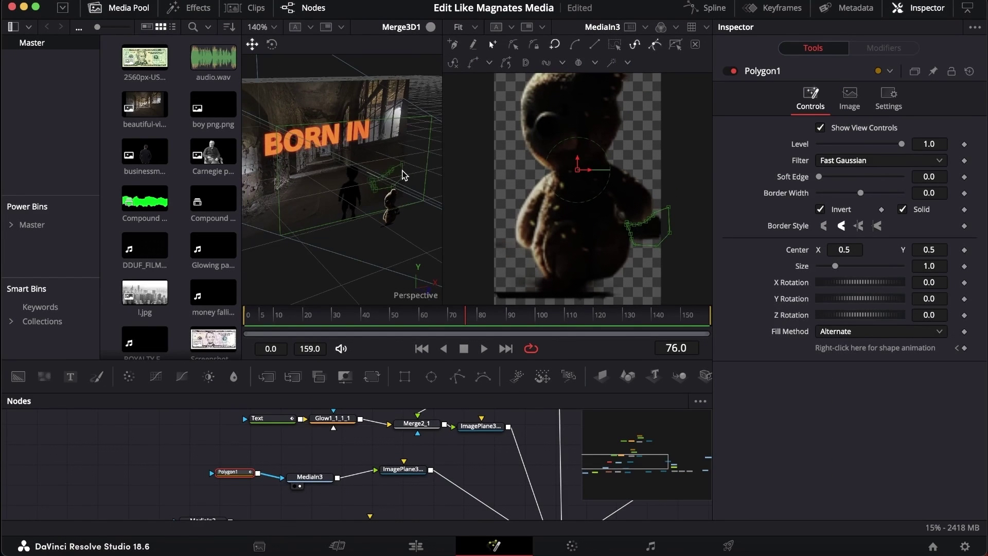
pyautogui.hscroll(3, 395, 516)
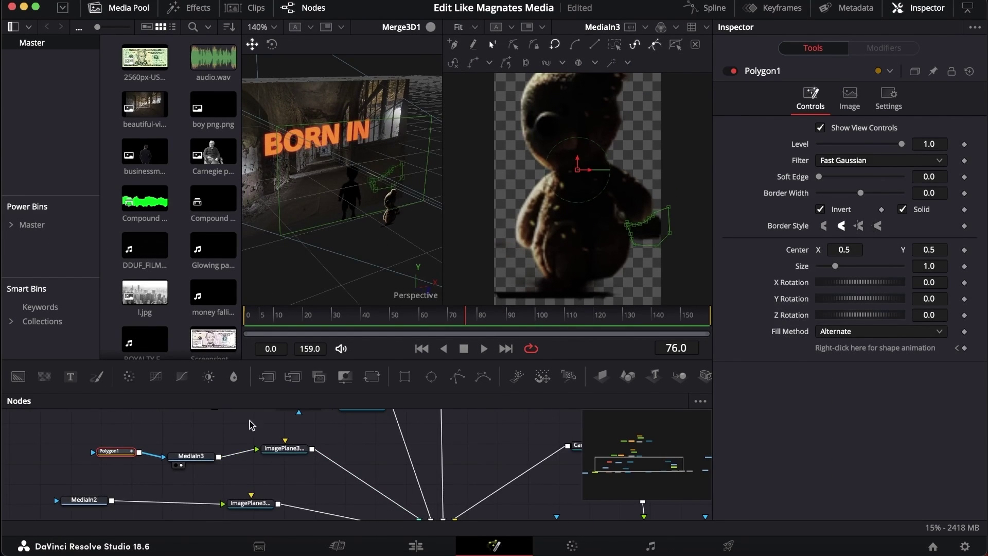
pyautogui.hscroll(-3, 417, 185)
pyautogui.scroll(3, 416, 187)
pyautogui.hscroll(3, 416, 186)
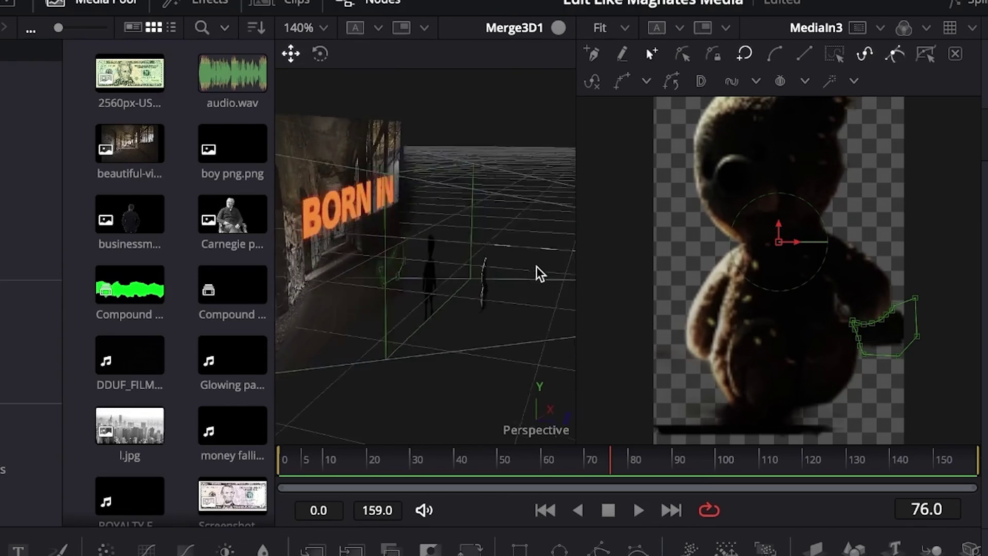
pyautogui.hscroll(-4, 416, 187)
pyautogui.hscroll(2, 416, 186)
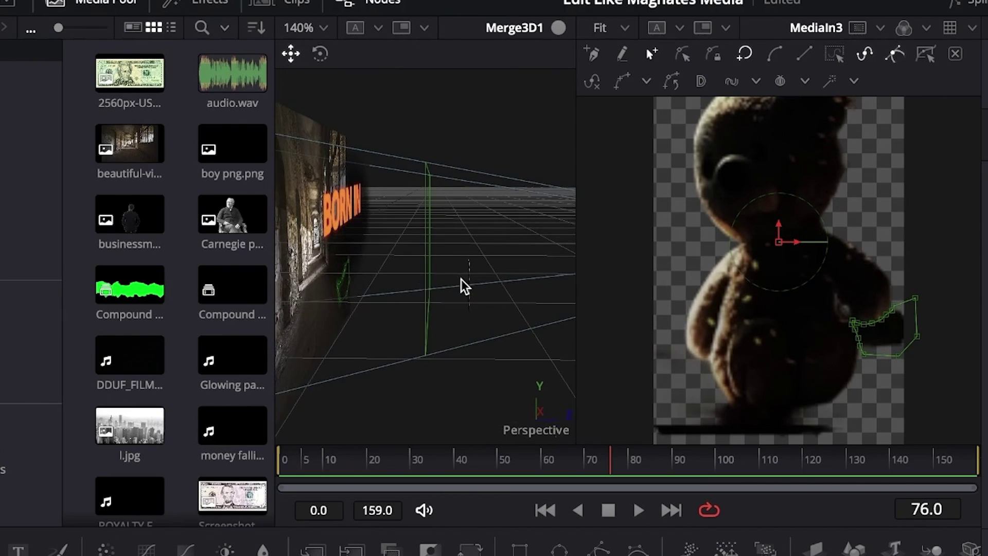
pyautogui.moveTo(463, 285); pyautogui.dragTo(432, 283)
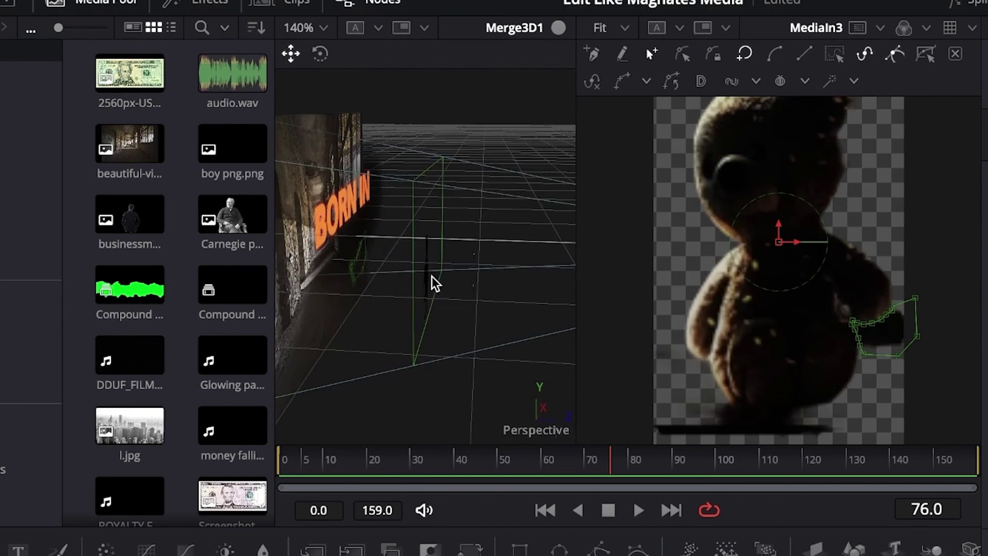
pyautogui.hscroll(-1, 345, 282)
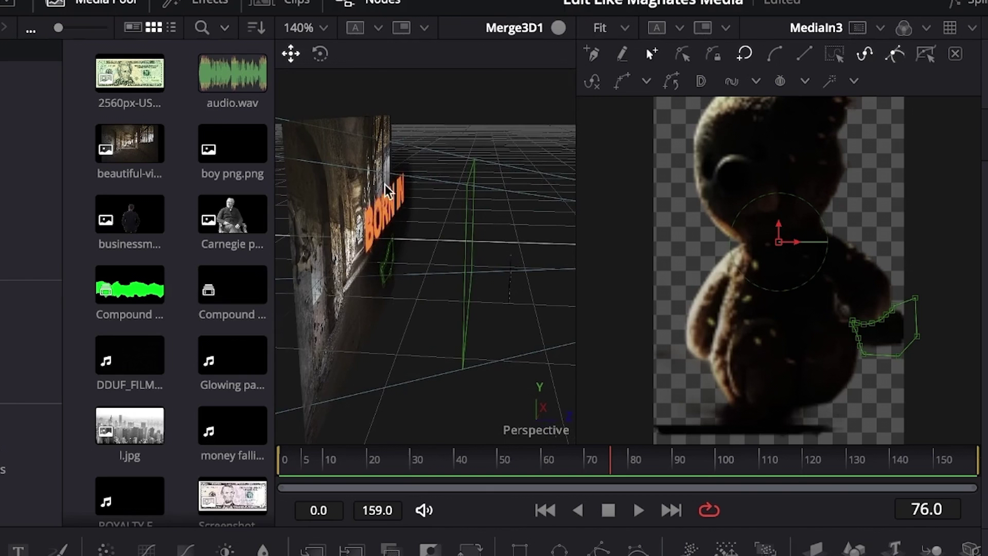
pyautogui.hscroll(5, 417, 247)
pyautogui.moveTo(418, 254); pyautogui.dragTo(406, 252)
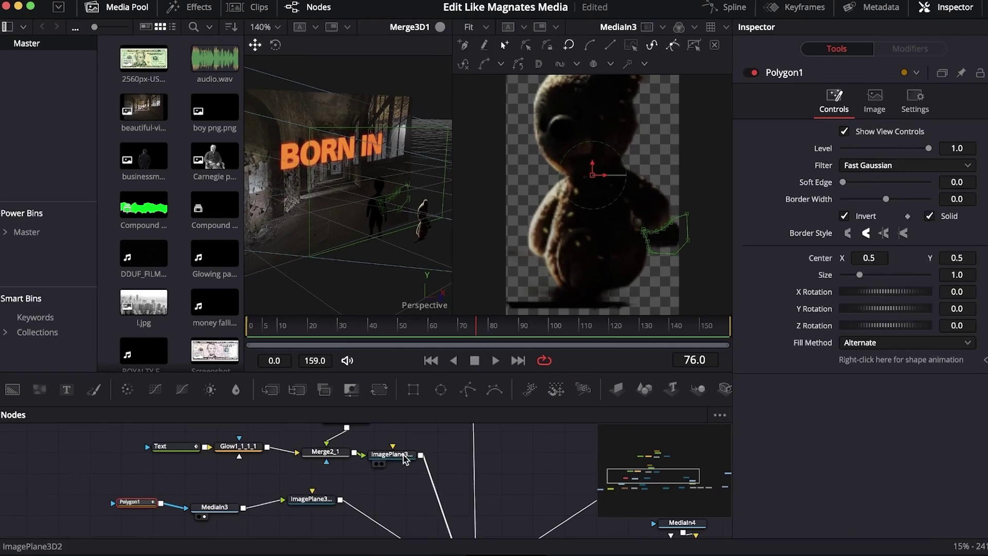
# Display MediaOut1 in the second viewer, and review the Text node's settings with the playhead at frame 1.
pyautogui.click(403, 458)
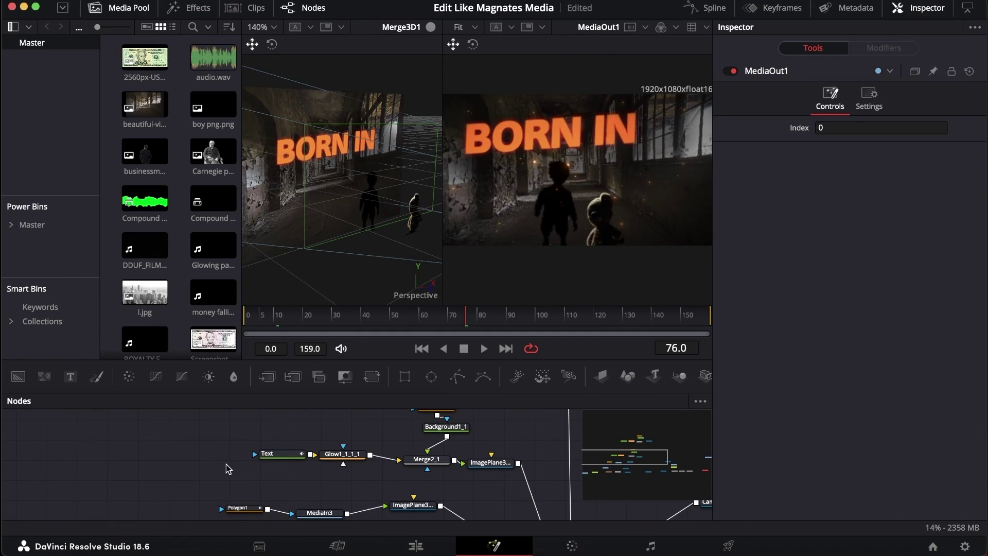
pyautogui.click(291, 453)
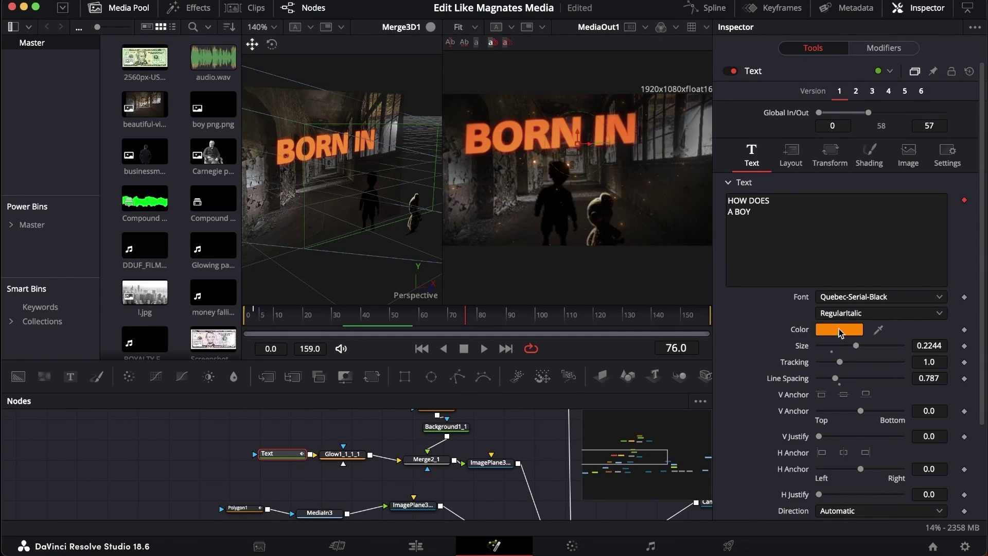
pyautogui.scroll(-1, 853, 329)
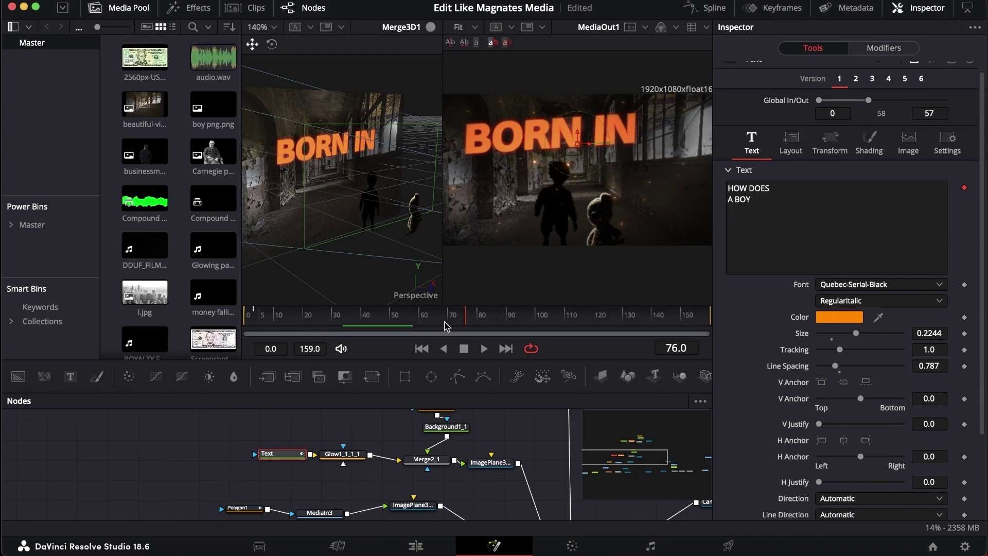
pyautogui.moveTo(251, 323)
pyautogui.mouseDown()
pyautogui.moveTo(357, 312)
pyautogui.moveTo(248, 311)
pyautogui.mouseUp()
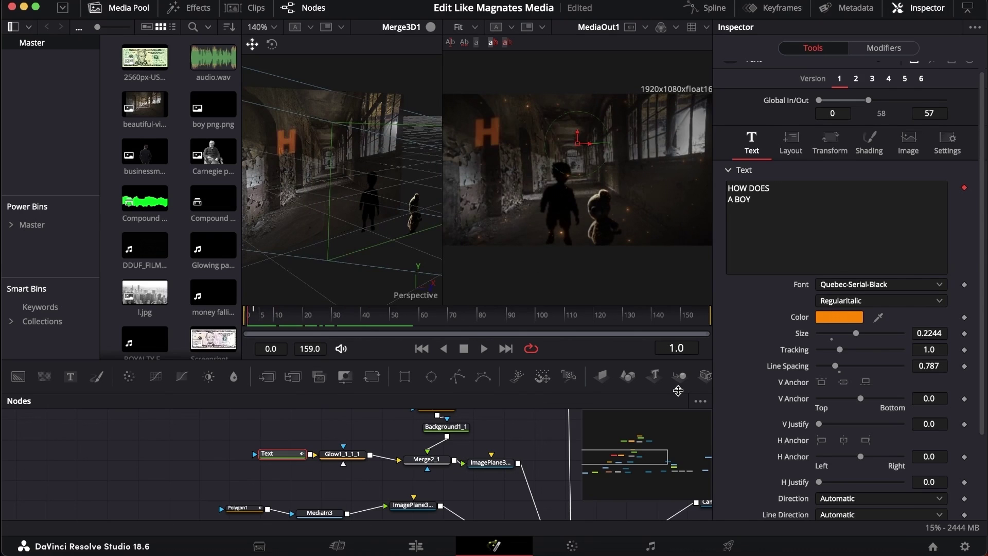
# View the modifier options for the Text node's text, and open its Follower1 modifier settings.
pyautogui.scroll(1, 761, 211)
pyautogui.rightClick(748, 213)
pyautogui.moveTo(780, 224)
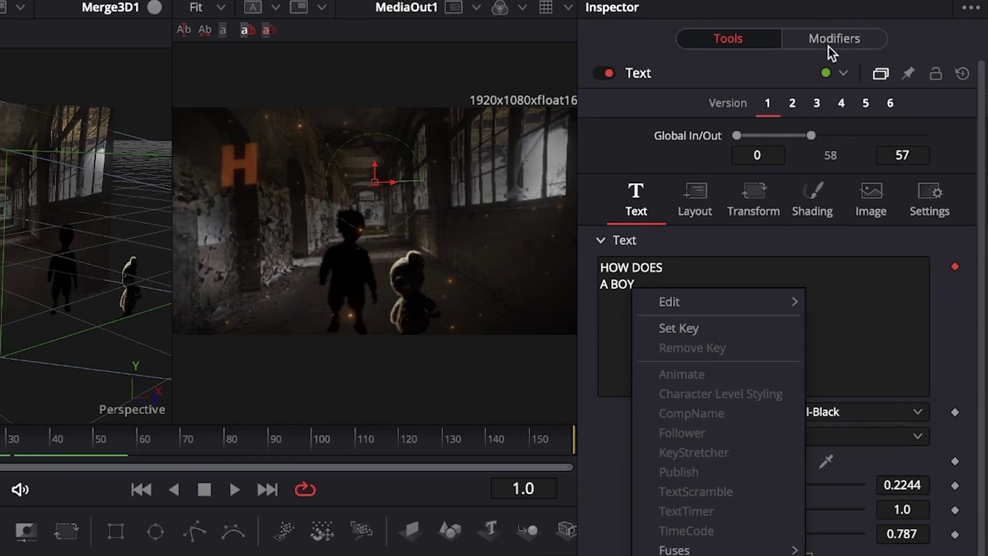
pyautogui.click(886, 49)
pyautogui.click(840, 41)
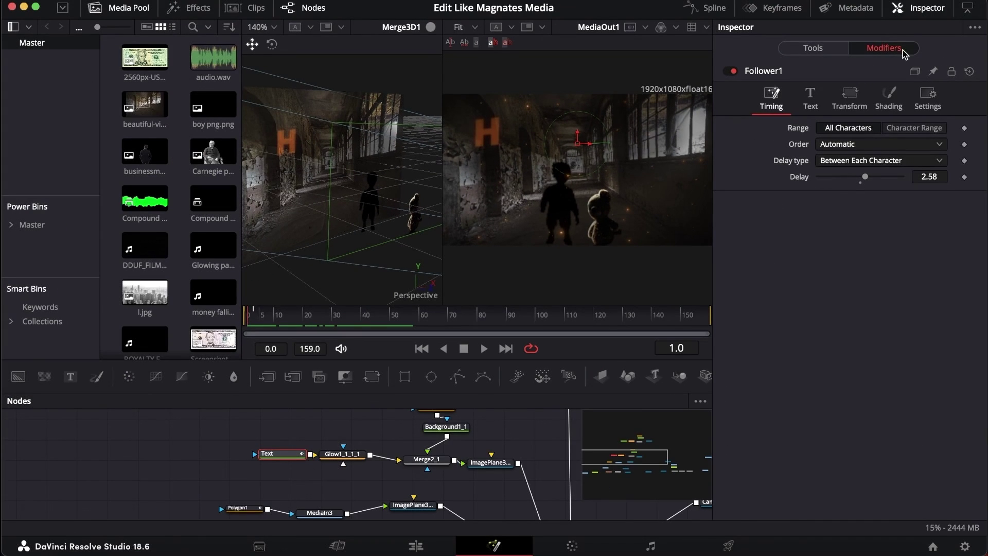
# Recheck the Text node's modifiers, and scrub through the HOW DOES A BOY reveal back to frame 0.
pyautogui.click(813, 48)
pyautogui.click(882, 48)
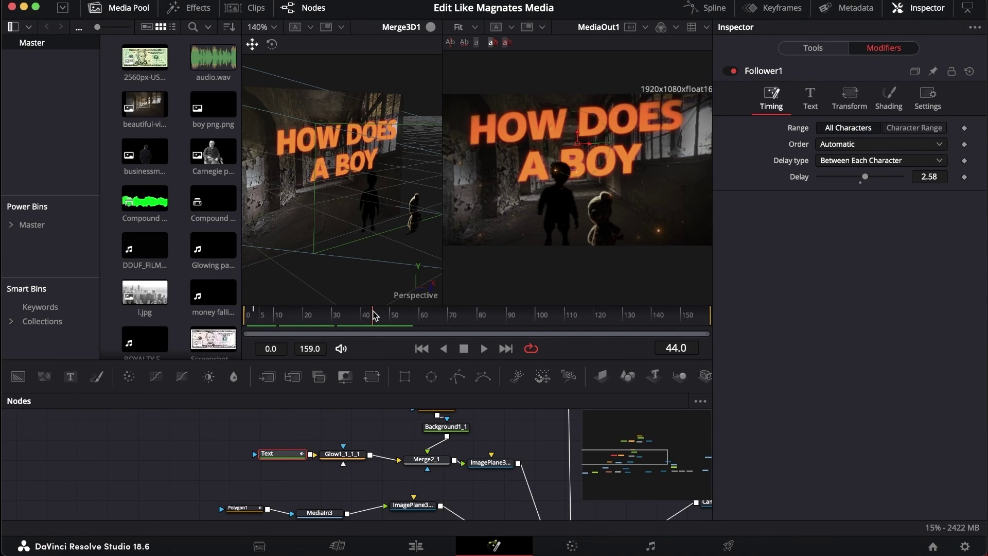
pyautogui.moveTo(375, 315)
pyautogui.mouseDown()
pyautogui.moveTo(247, 319)
pyautogui.moveTo(385, 304)
pyautogui.mouseUp()
pyautogui.moveTo(273, 307); pyautogui.dragTo(235, 319)
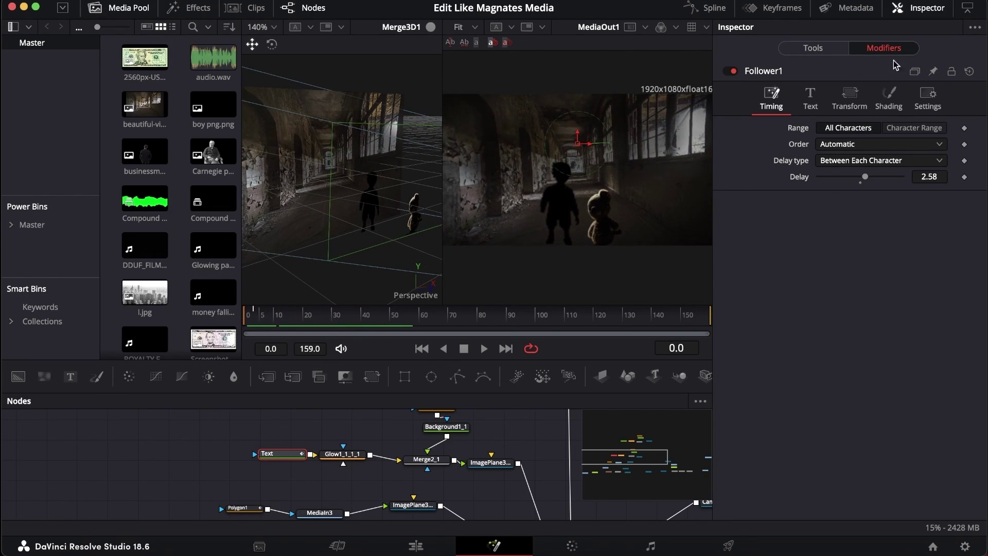
# Examine Follower1's shading settings and its opacity keyframes between frames 0 and 3.
pyautogui.click(810, 103)
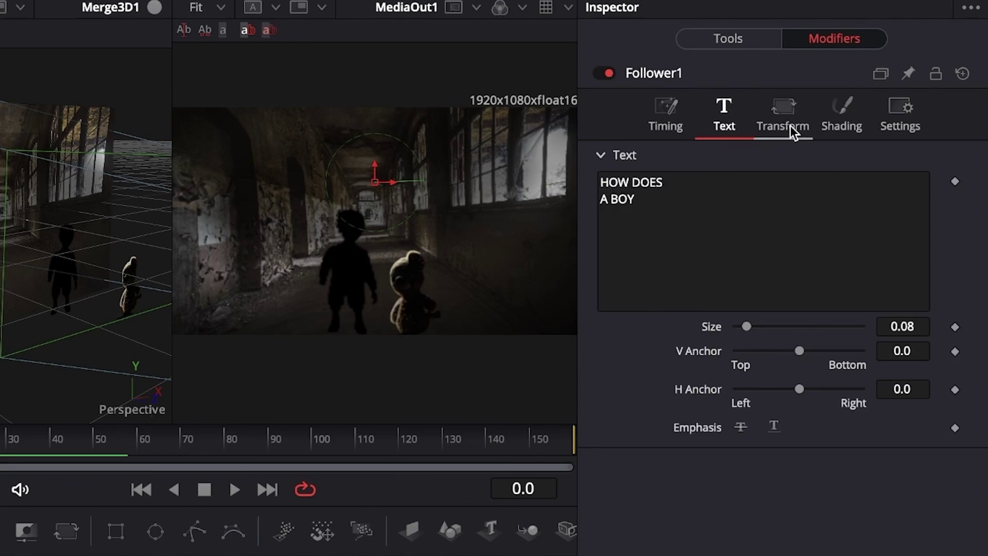
pyautogui.click(829, 122)
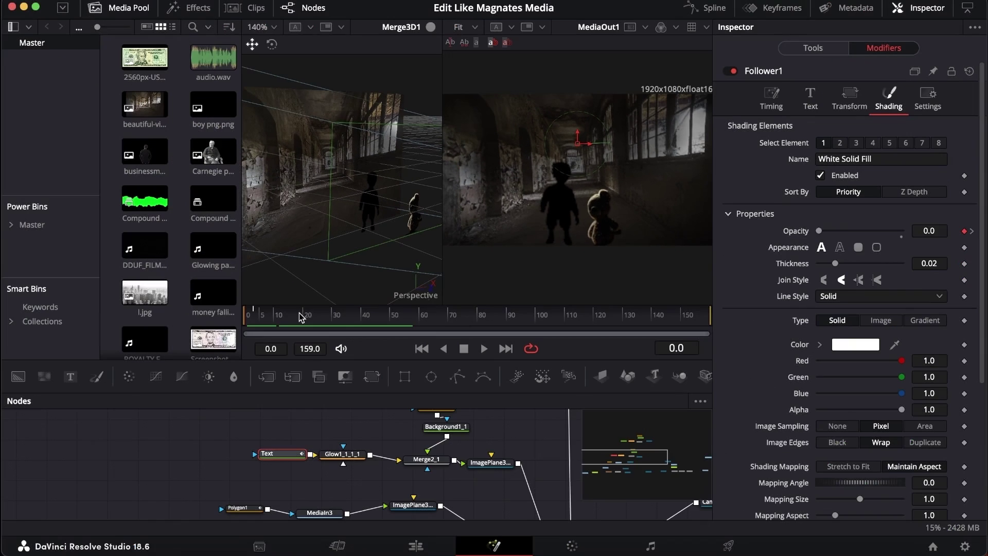
pyautogui.press('space')
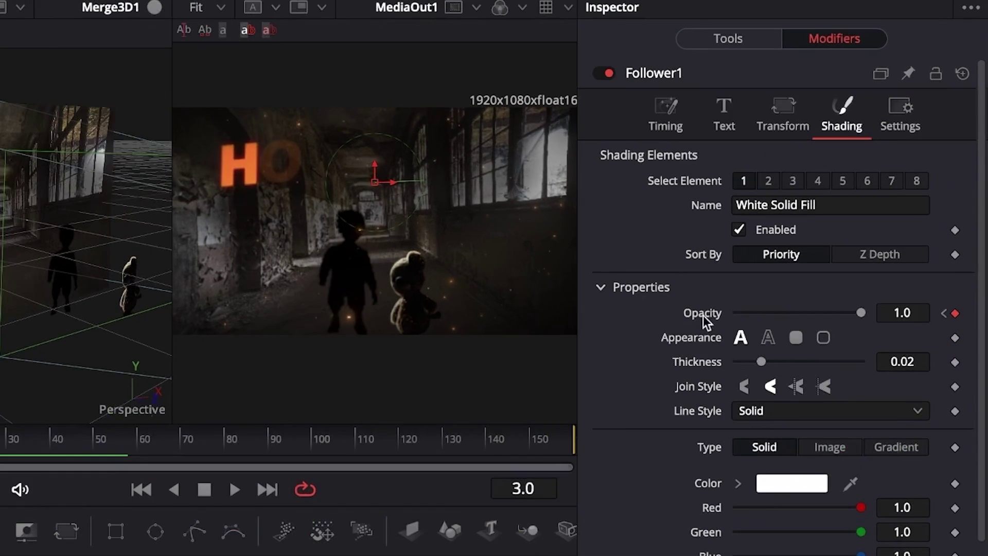
pyautogui.click(241, 315)
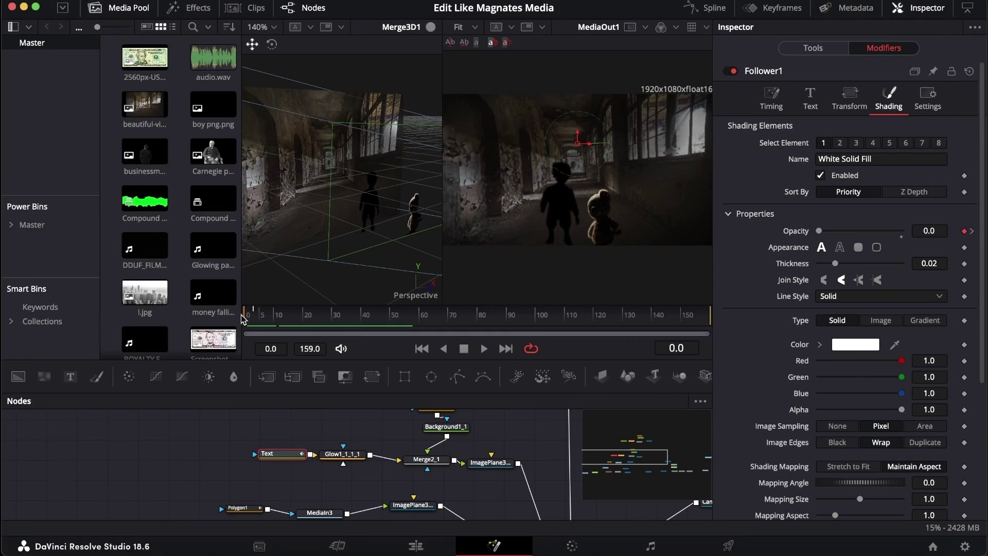
pyautogui.moveTo(237, 314)
pyautogui.mouseDown()
pyautogui.moveTo(257, 313)
pyautogui.moveTo(239, 313)
pyautogui.mouseUp()
# Review Follower1's character delay timing, and scrub the title reveal to frame 41.
pyautogui.click(772, 100)
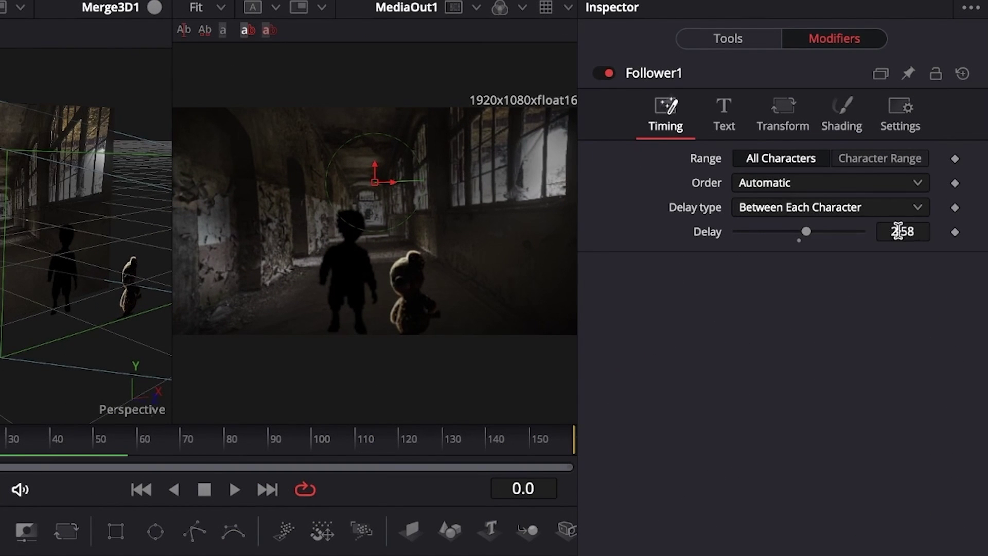
pyautogui.click(0, 441)
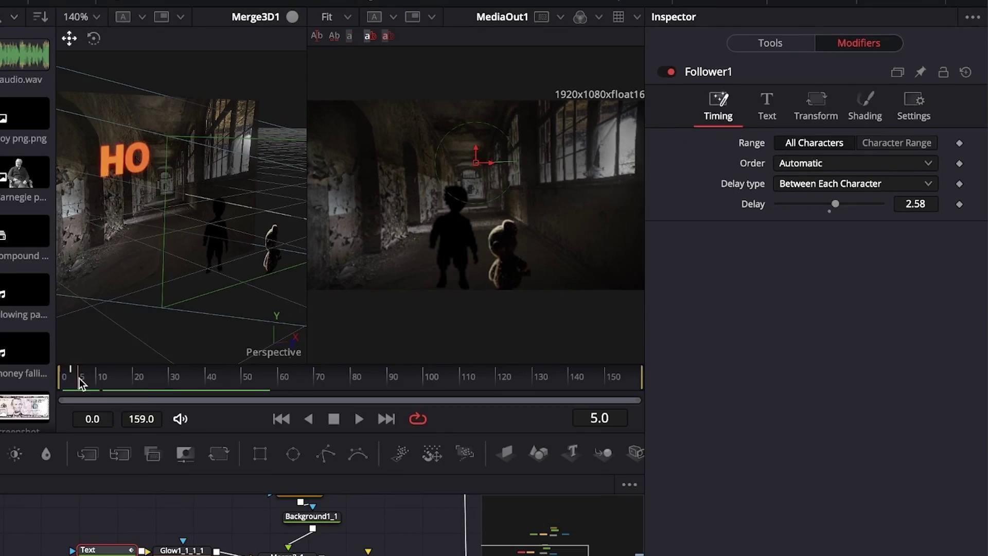
pyautogui.moveTo(79, 378); pyautogui.dragTo(206, 359)
pyautogui.moveTo(363, 300); pyautogui.dragTo(364, 299)
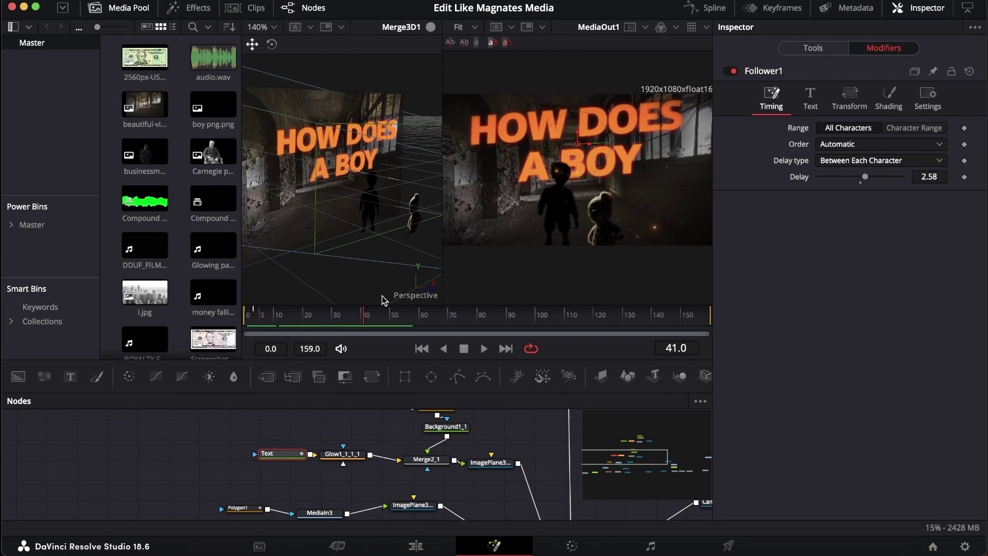
# Inspect the title's glow, the Ellipse1_1 mask and the Background1_1 shadow in the first viewer.
pyautogui.click(342, 454)
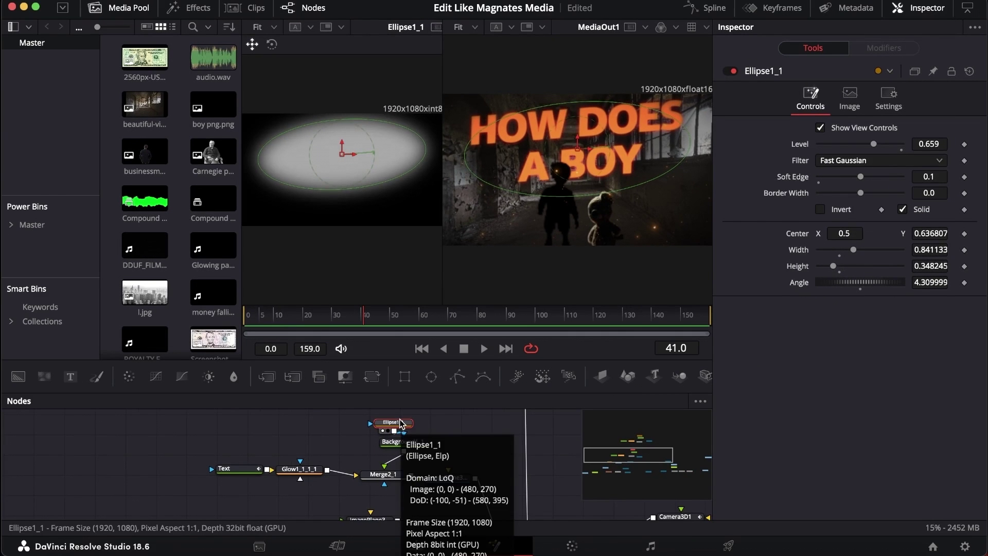
pyautogui.click(392, 442)
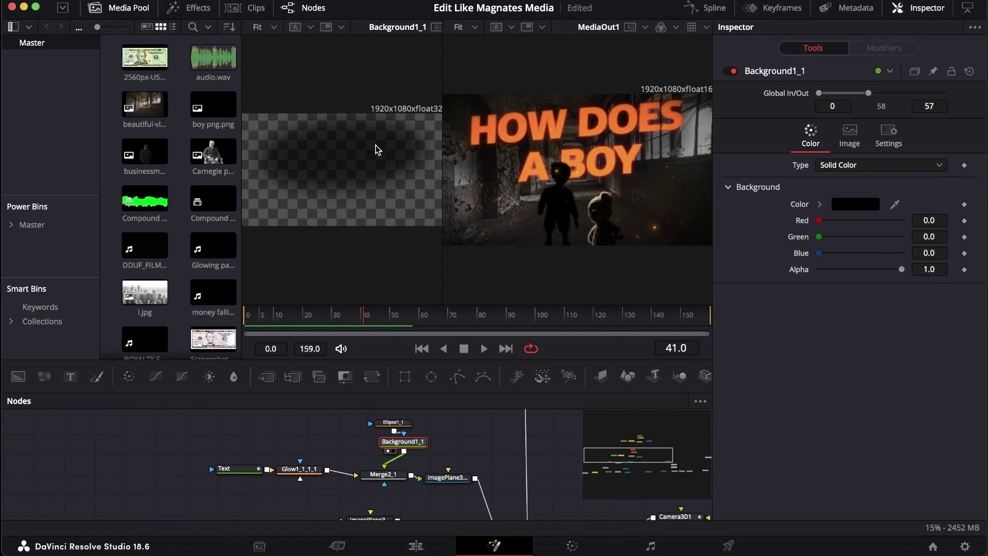
# Compare the title with and without its dark backdrop by detaching Merge2_1 from the text chain and reinserting it.
pyautogui.click(385, 475)
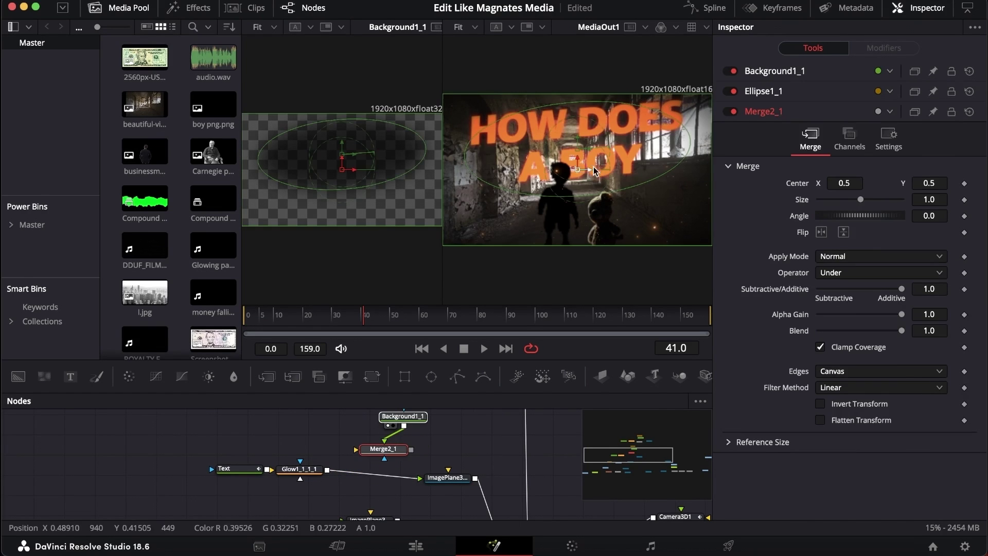
pyautogui.moveTo(401, 433); pyautogui.dragTo(395, 456)
pyautogui.click(387, 421)
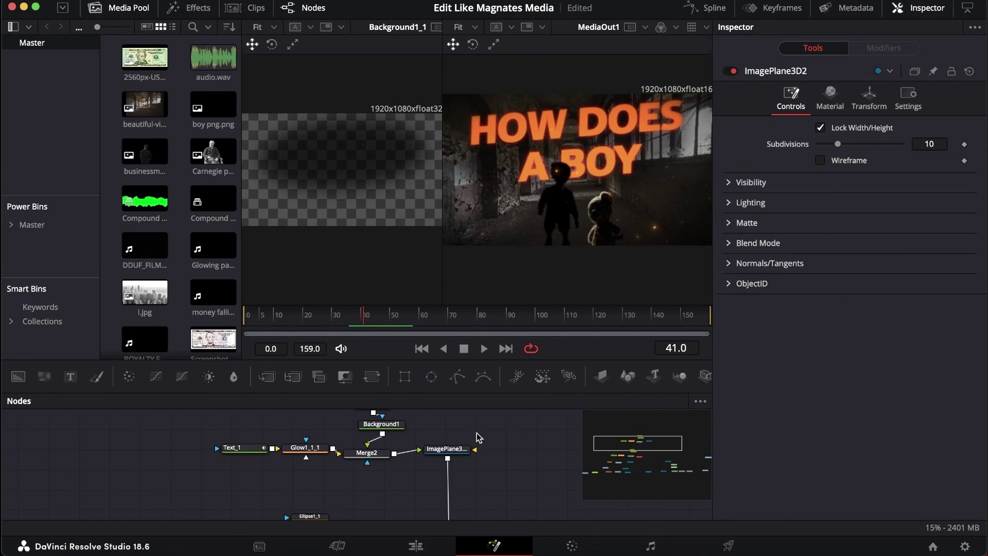
# Display Merge3D1 in the first viewer and locate the node chain of the second title.
pyautogui.scroll(-5, 356, 458)
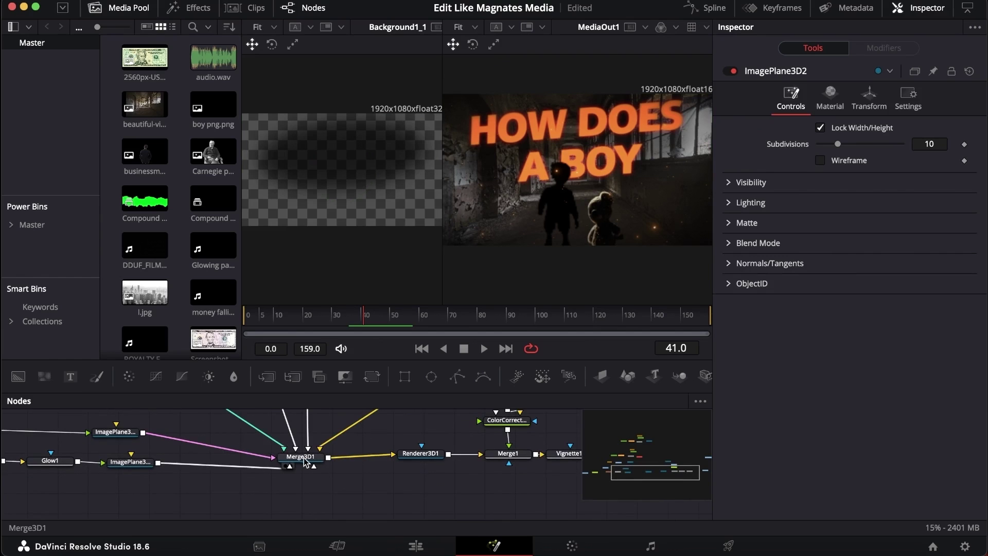
pyautogui.click(303, 457)
pyautogui.press('1')
pyautogui.hscroll(-3, 330, 459)
pyautogui.scroll(-3, 360, 172)
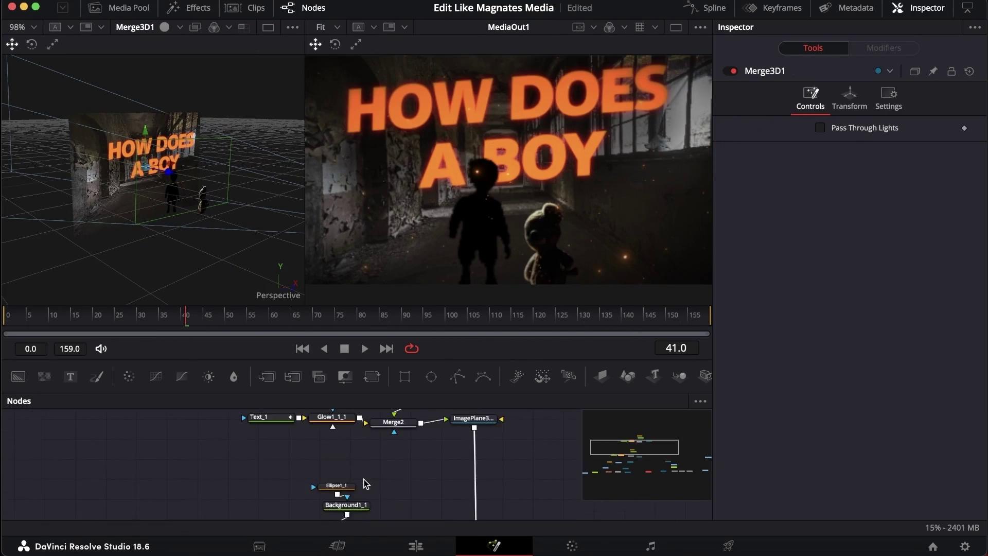
pyautogui.scroll(3, 364, 480)
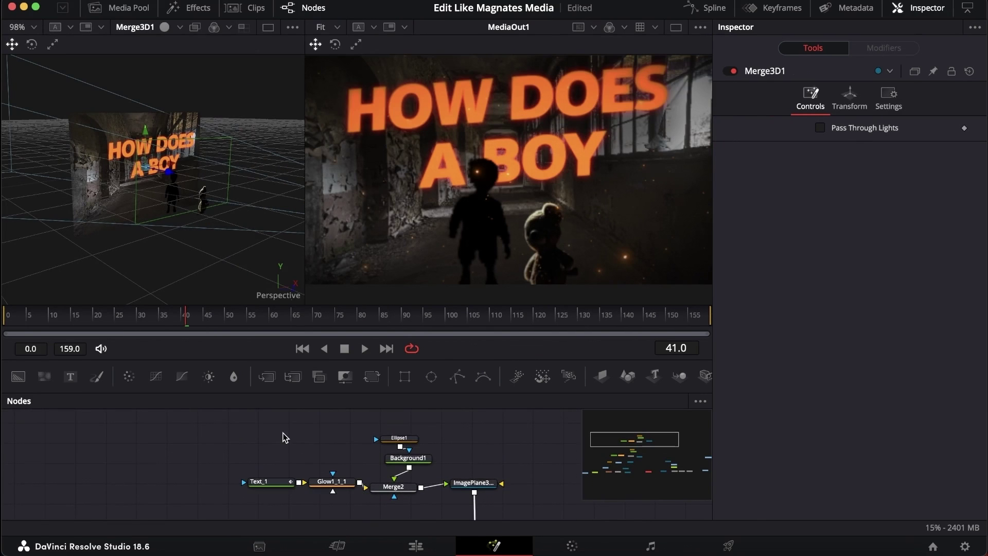
pyautogui.moveTo(282, 435)
pyautogui.mouseDown()
pyautogui.moveTo(466, 487)
pyautogui.moveTo(476, 502)
pyautogui.moveTo(283, 428)
pyautogui.mouseUp()
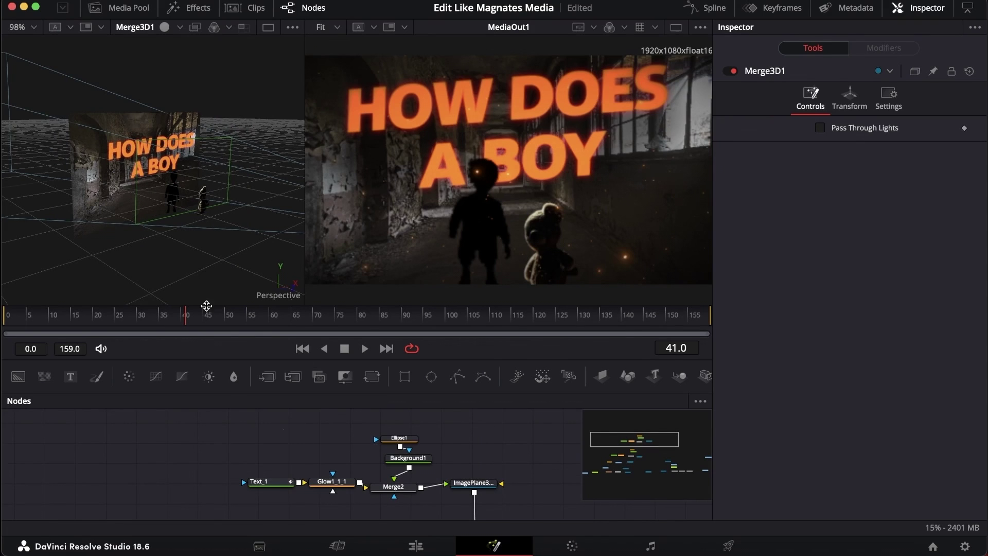
# Scrub to frame 58 and compare the first title's node chain with the Text_1 chain.
pyautogui.moveTo(151, 323); pyautogui.dragTo(260, 315)
pyautogui.scroll(-5, 302, 461)
pyautogui.moveTo(205, 462); pyautogui.dragTo(415, 519)
pyautogui.scroll(4, 282, 437)
pyautogui.scroll(-1, 309, 458)
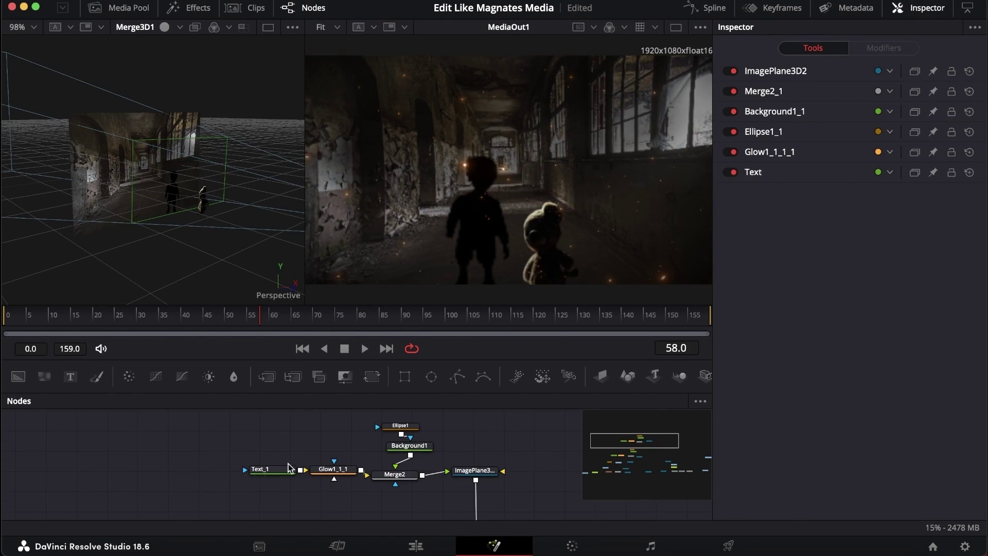
# Examine Text_1's BORN INTO POVERTY wording and scrub to the start of its reveal at frame 60.
pyautogui.click(288, 467)
pyautogui.click(792, 227)
pyautogui.press('super+a')
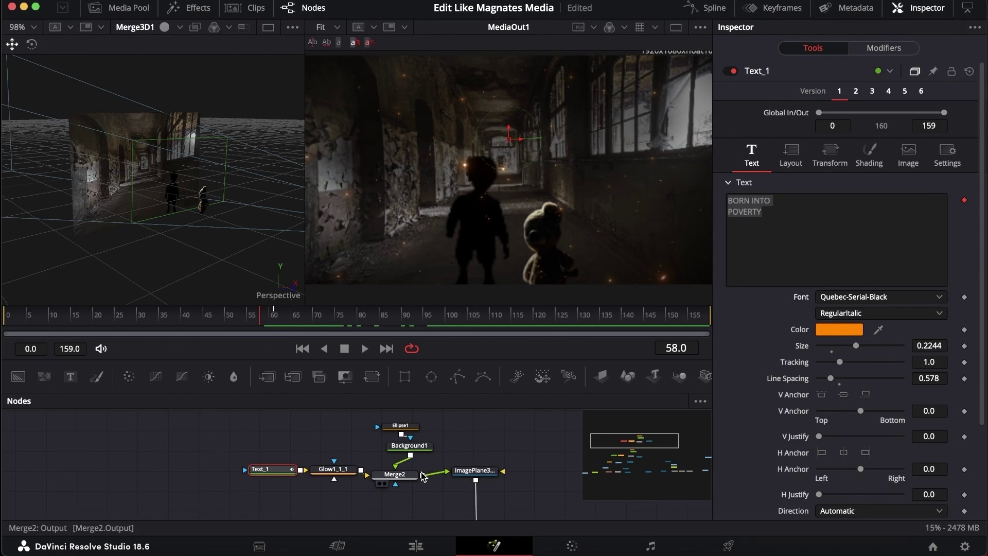
pyautogui.moveTo(264, 315)
pyautogui.mouseDown()
pyautogui.moveTo(282, 316)
pyautogui.moveTo(53, 317)
pyautogui.moveTo(274, 324)
pyautogui.moveTo(245, 324)
pyautogui.moveTo(264, 325)
pyautogui.moveTo(39, 324)
pyautogui.moveTo(274, 324)
pyautogui.mouseUp()
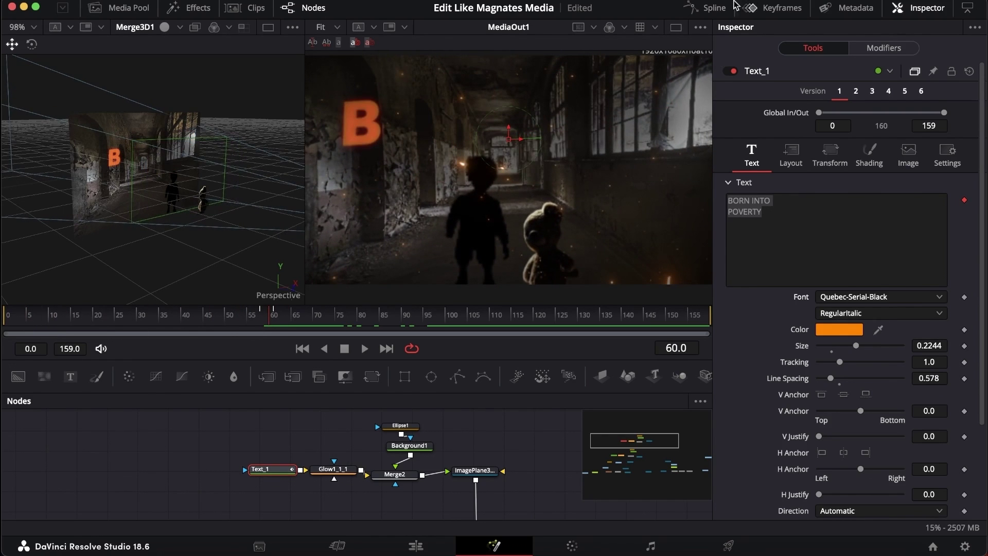
# Shift the Text_1 node slightly away from Glow1_1_1 and show its keyframes fitted to the keyframe editor.
pyautogui.moveTo(271, 469); pyautogui.dragTo(255, 467)
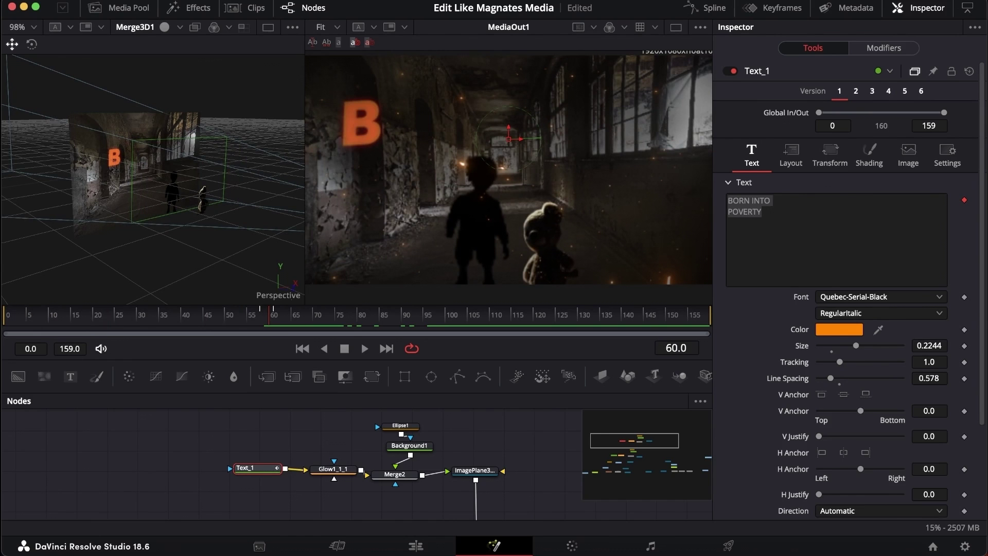
pyautogui.click(772, 8)
pyautogui.click(251, 435)
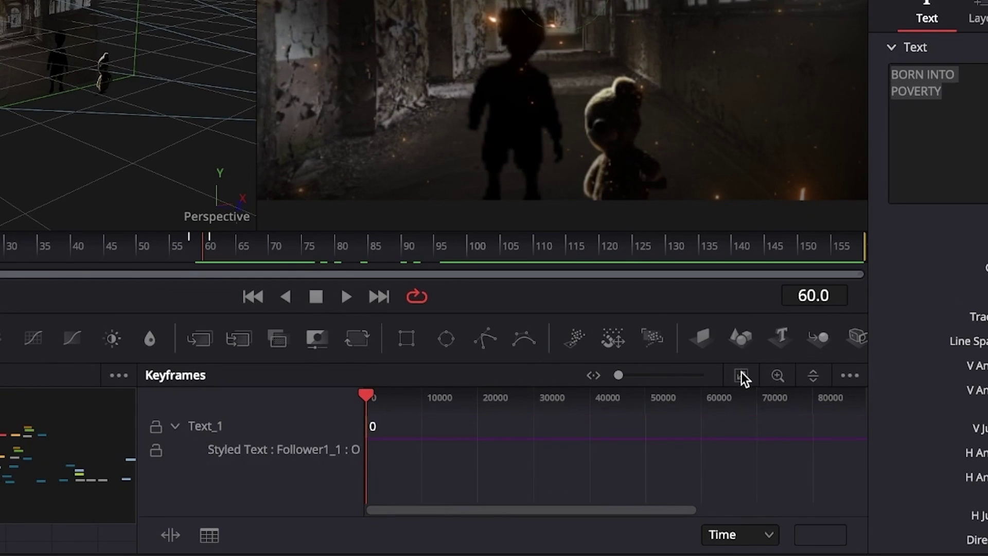
pyautogui.click(742, 376)
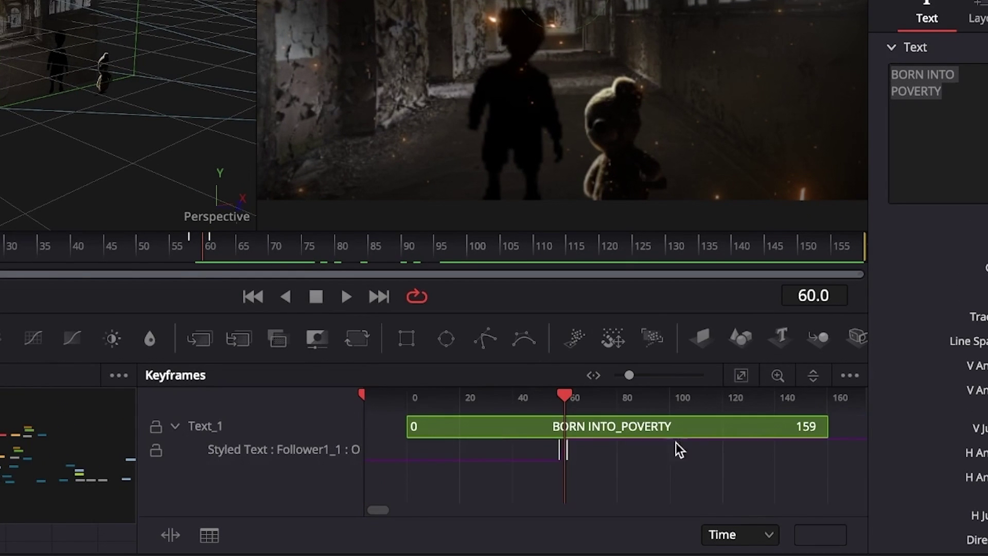
# Select Text_1's two Follower1_1 opacity keyframes and examine their timing against the clip start.
pyautogui.moveTo(613, 442); pyautogui.dragTo(538, 465)
pyautogui.moveTo(618, 375); pyautogui.dragTo(643, 375)
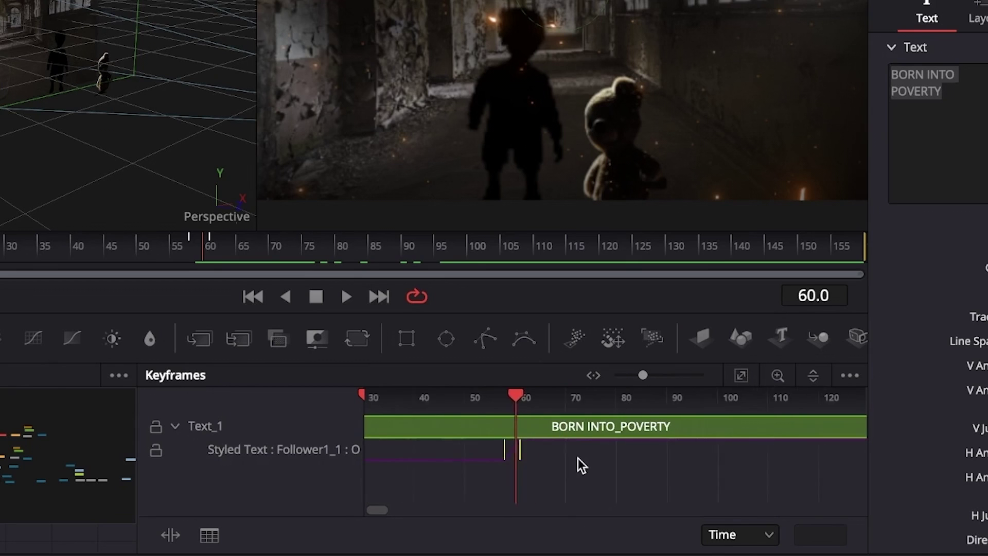
pyautogui.hscroll(-4, 579, 460)
pyautogui.click(714, 465)
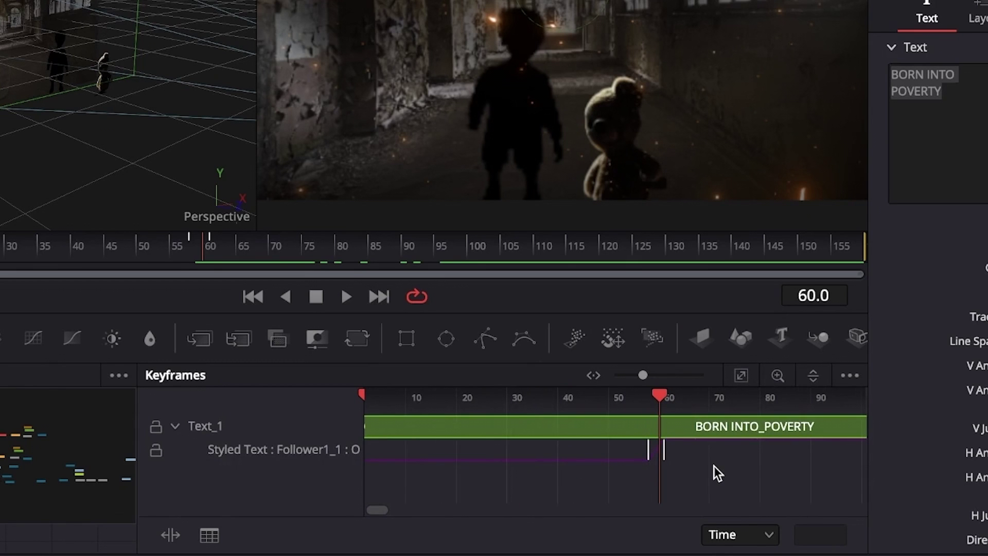
pyautogui.moveTo(714, 465); pyautogui.dragTo(634, 449)
pyautogui.hscroll(-3, 647, 452)
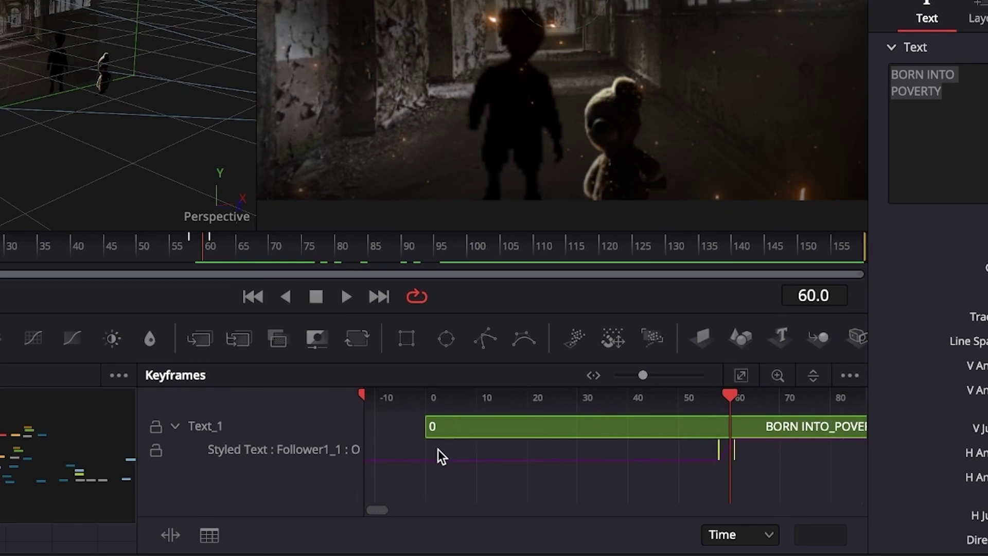
# Try moving both Follower1_1 opacity keyframes about three frames earlier, and undo the move.
pyautogui.moveTo(742, 484); pyautogui.dragTo(696, 443)
pyautogui.moveTo(717, 455)
pyautogui.mouseDown()
pyautogui.moveTo(745, 455)
pyautogui.moveTo(668, 461)
pyautogui.moveTo(706, 455)
pyautogui.mouseUp()
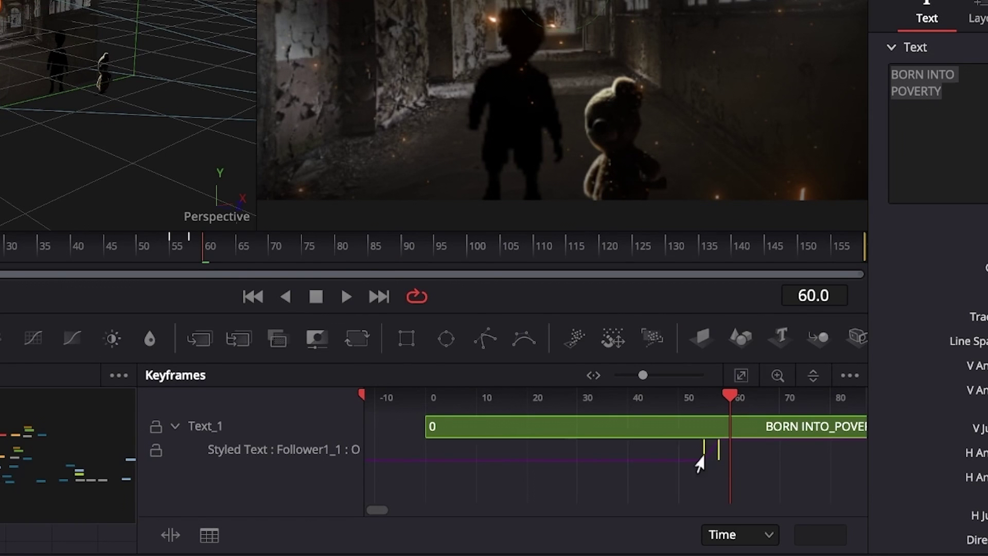
pyautogui.hotkey('ctrl', 'z')
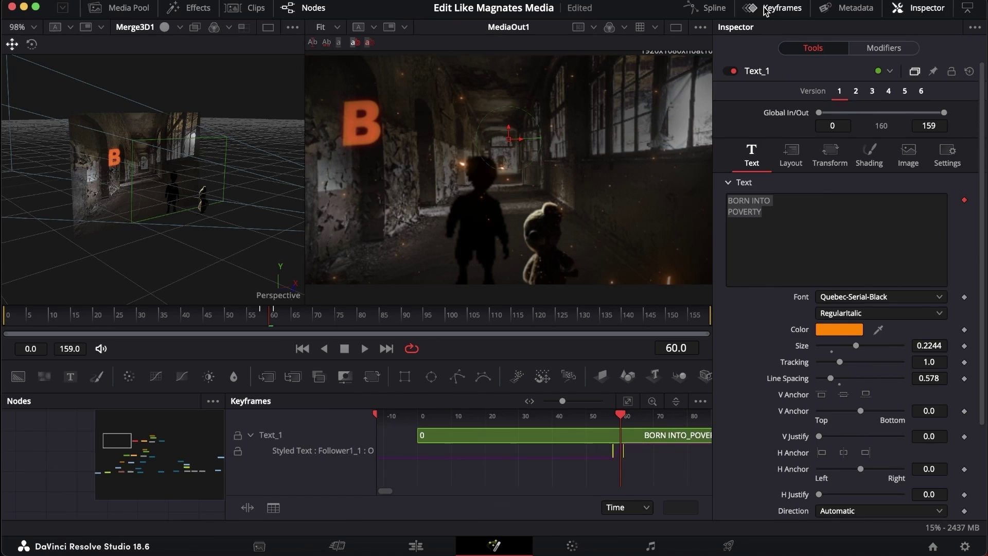
# Hide the keyframe editor and scrub the second title's reveal to frame 111.
pyautogui.click(766, 7)
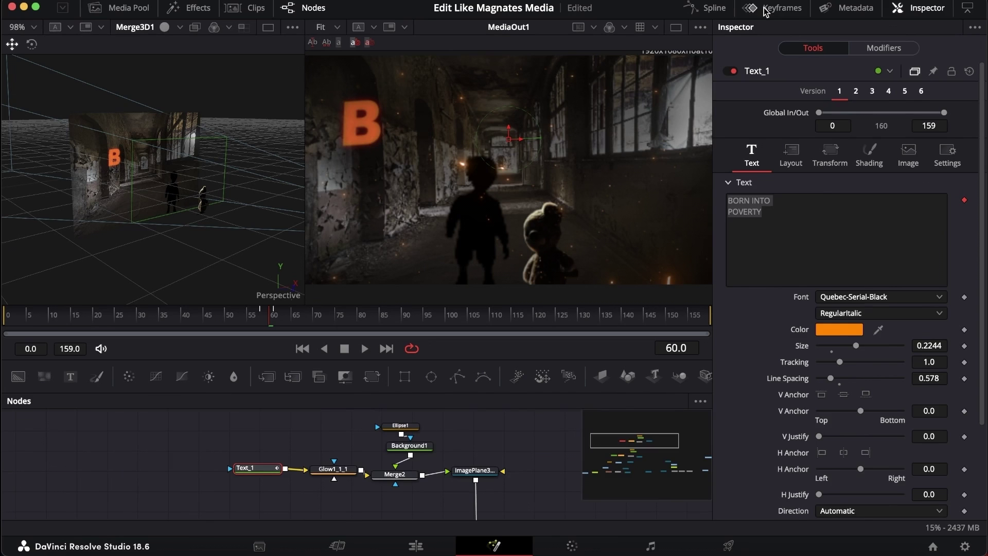
pyautogui.moveTo(275, 320); pyautogui.dragTo(498, 314)
pyautogui.scroll(-5, 548, 445)
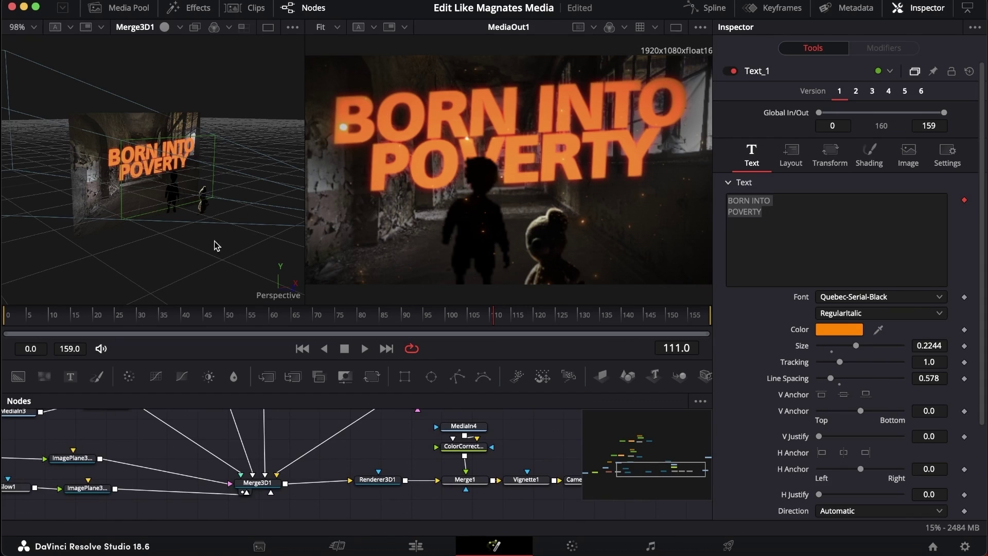
# Select Merge3D1 and examine the image planes and camera feeding into it.
pyautogui.hscroll(2, 297, 510)
pyautogui.hscroll(-3, 297, 509)
pyautogui.click(284, 456)
pyautogui.hscroll(-5, 283, 456)
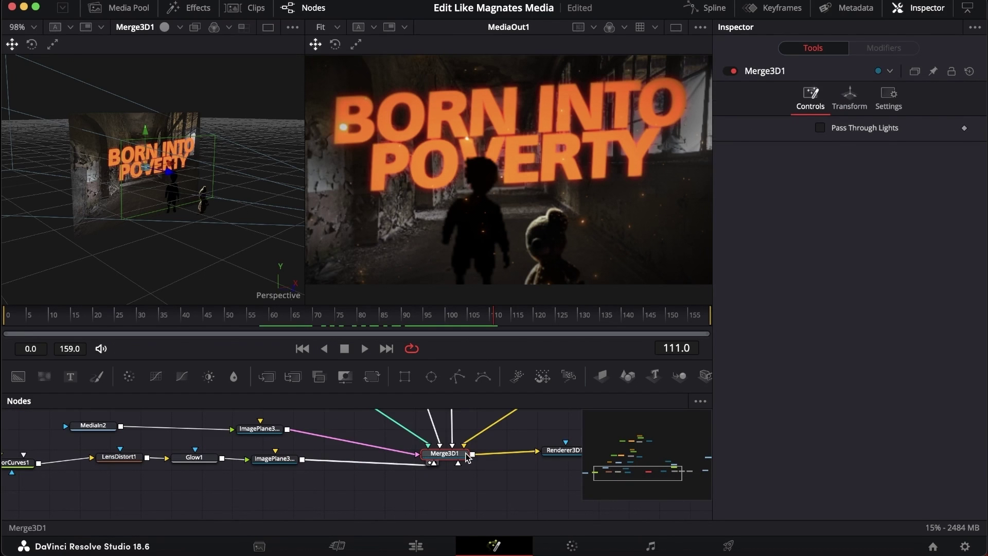
pyautogui.hscroll(5, 489, 494)
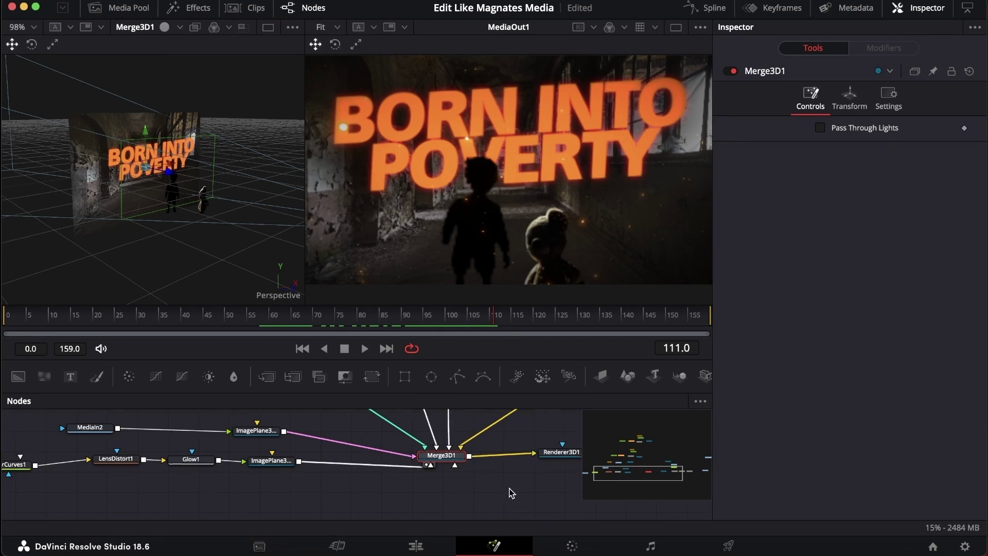
# Inspect Renderer3D1's settings and follow the 2D node chain from it to MediaOut1.
pyautogui.scroll(-3, 459, 496)
pyautogui.scroll(4, 459, 496)
pyautogui.click(467, 461)
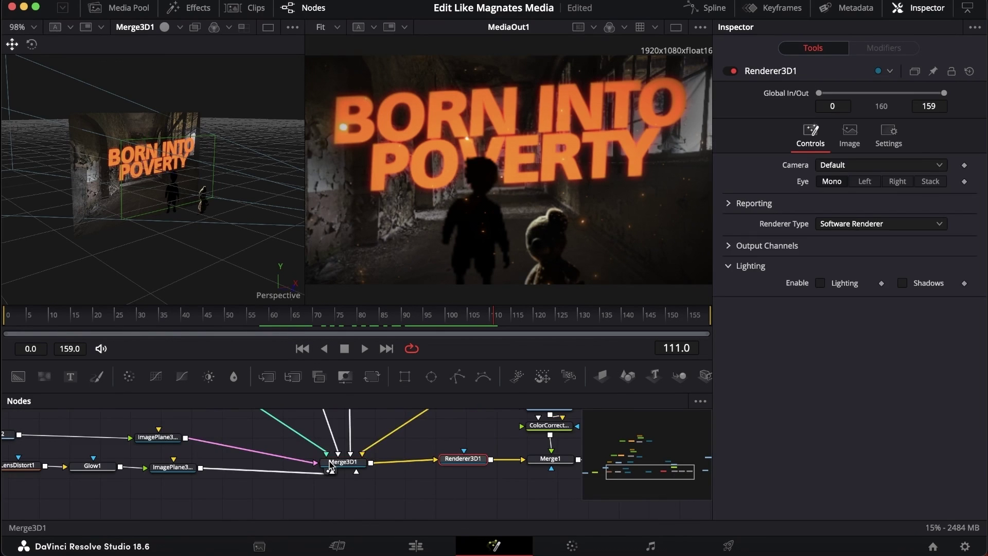
pyautogui.hscroll(3, 331, 467)
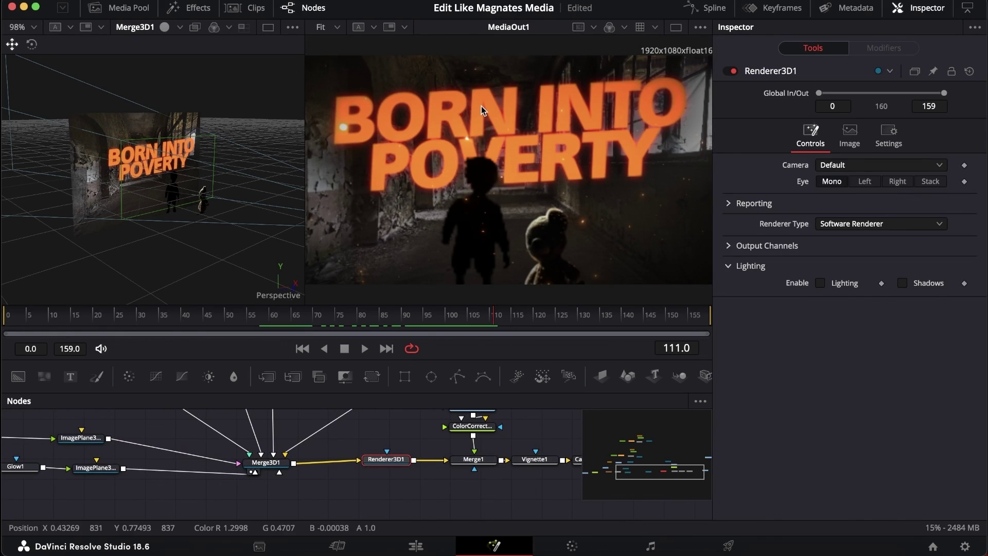
pyautogui.scroll(-2, 514, 202)
pyautogui.scroll(1, 513, 202)
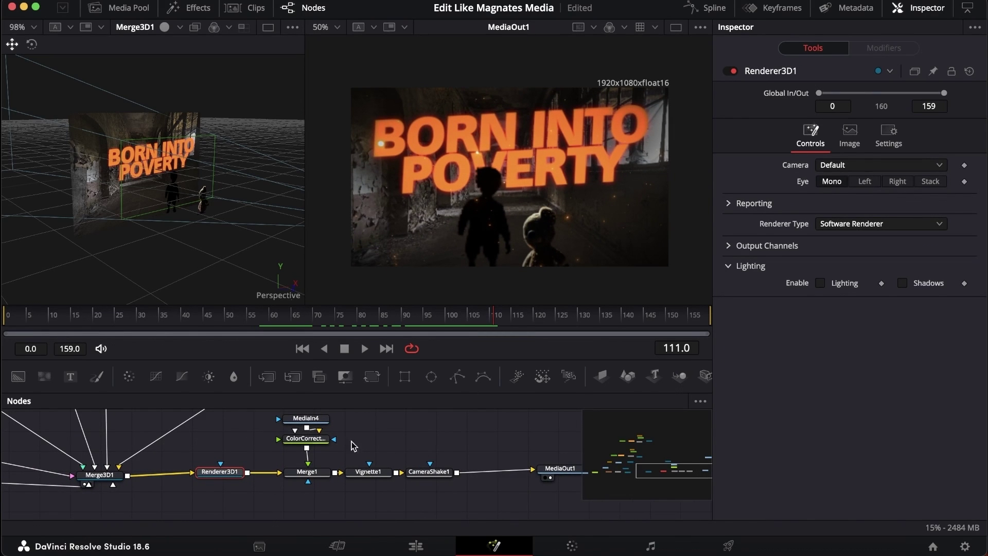
# Inspect the MediaIn4 particle overlay's clip settings and the ColorCorrector1 tint applied to it.
pyautogui.click(307, 417)
pyautogui.scroll(1, 327, 452)
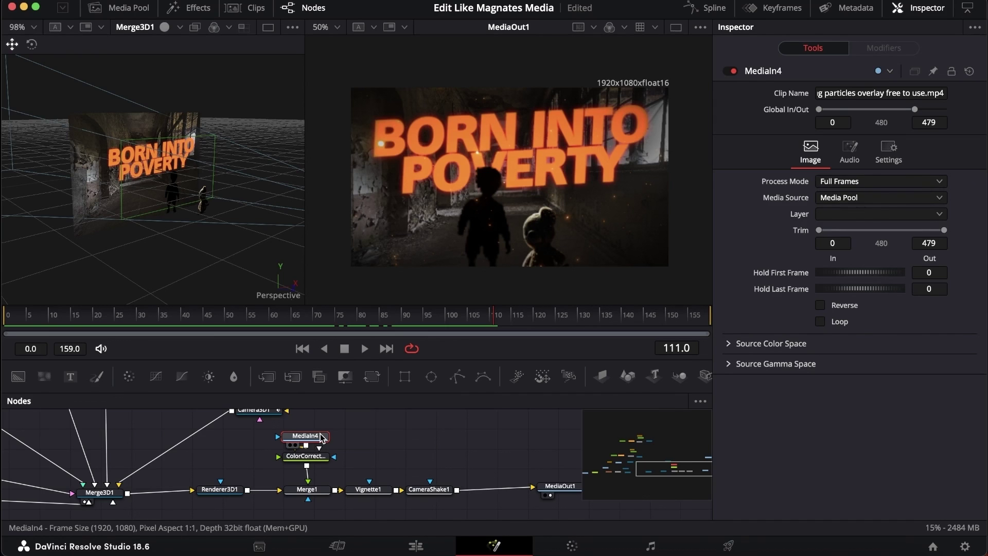
pyautogui.click(322, 457)
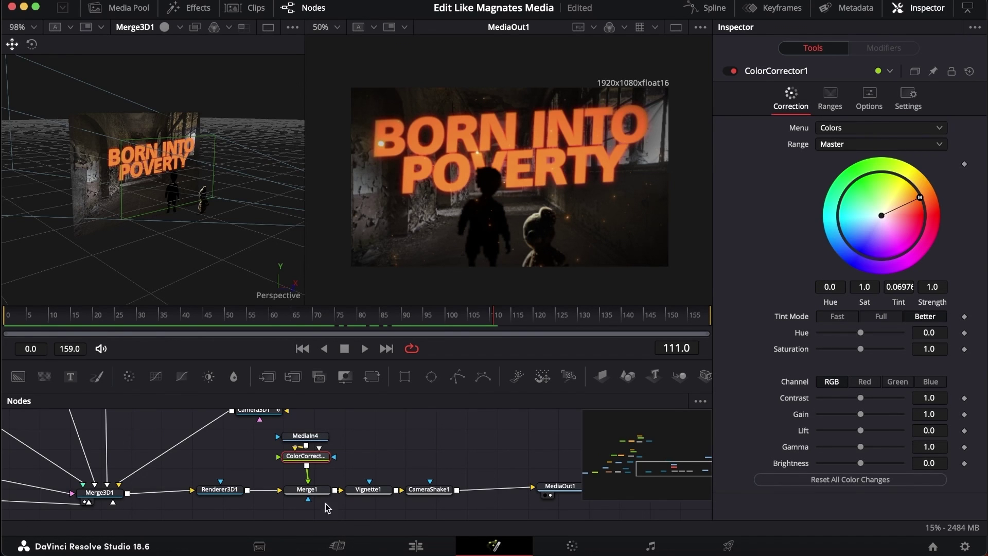
# Compare the particles before and after tinting, with MediaIn4 in the first viewer and ColorCorrector1 in the second.
pyautogui.click(311, 443)
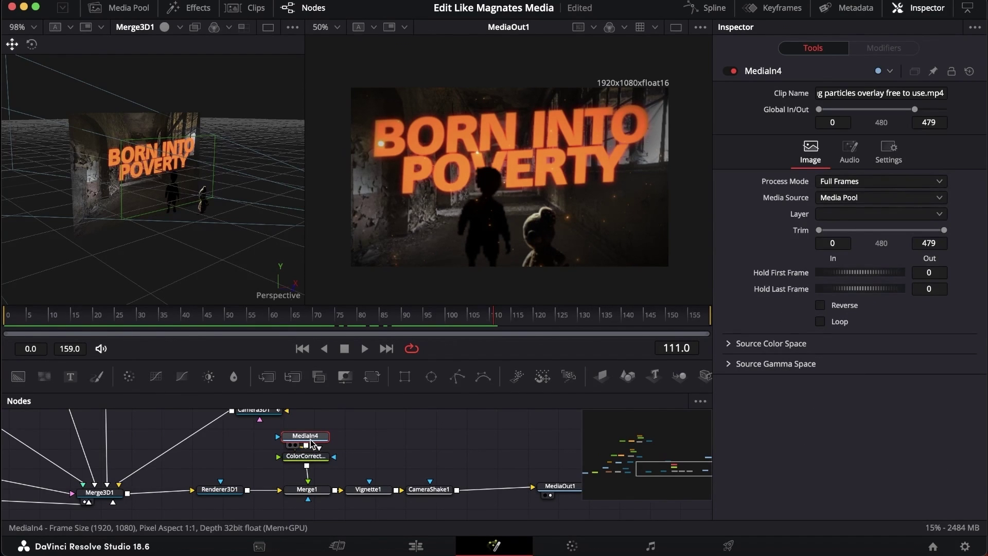
pyautogui.press('1')
pyautogui.click(314, 460)
pyautogui.press('2')
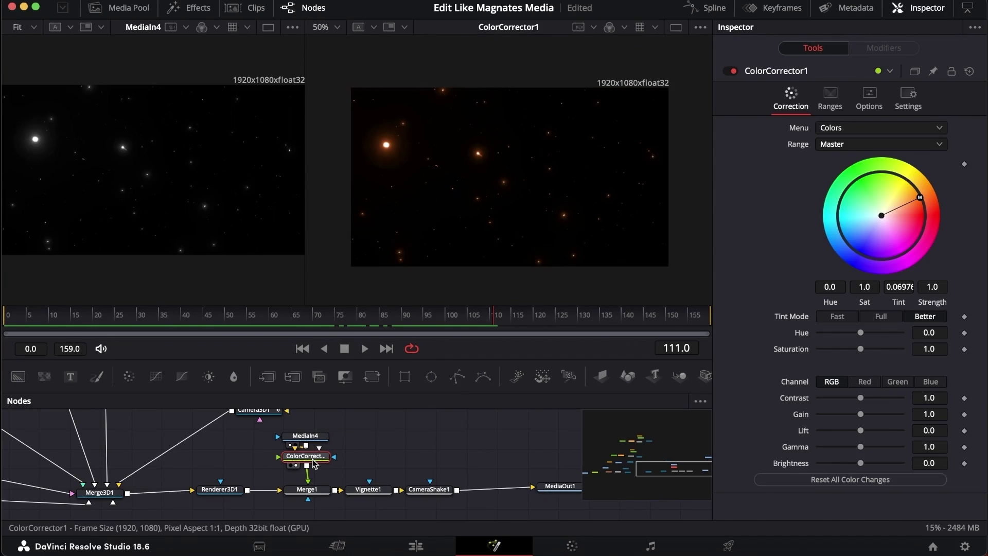
# Inspect Vignette1 and CameraShake1 in turn in the first viewer, and scrub the shake motion to frame 128.
pyautogui.press('1')
pyautogui.hscroll(2, 471, 484)
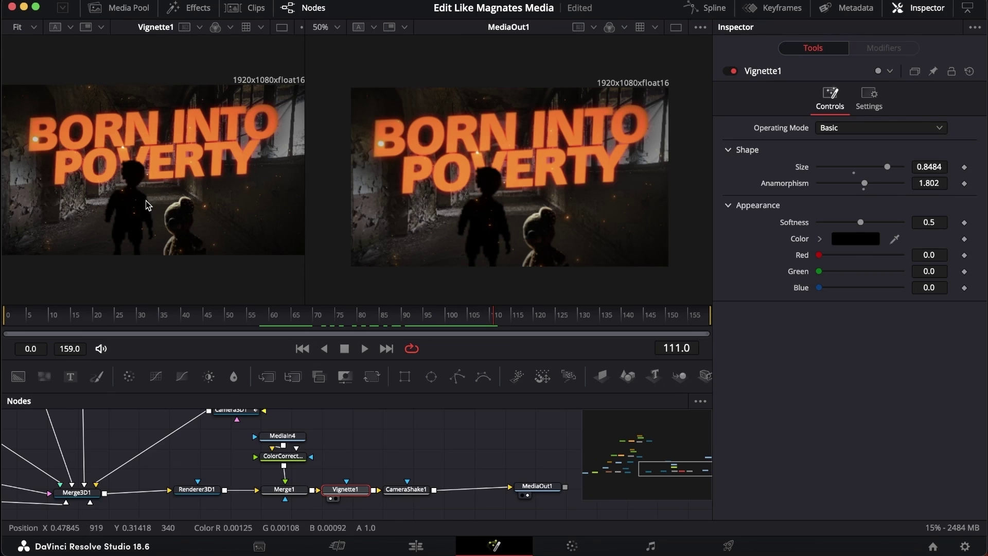
pyautogui.click(407, 488)
pyautogui.press('1')
pyautogui.moveTo(30, 318); pyautogui.dragTo(568, 312)
# Review the camera shake once more from the early frames, ending at frame 131.
pyautogui.hscroll(-3, 392, 490)
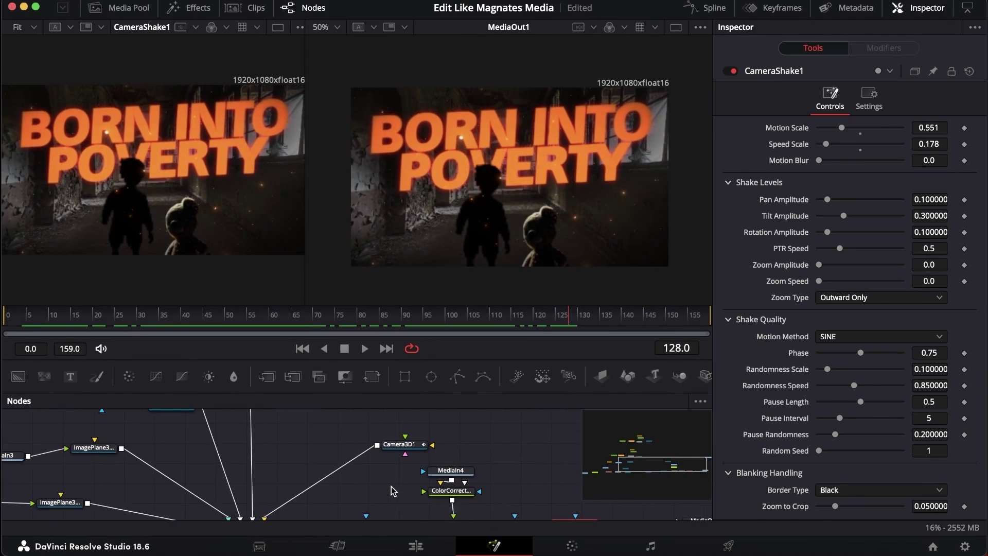
pyautogui.scroll(1, 342, 450)
pyautogui.hscroll(4, 342, 450)
pyautogui.moveTo(113, 315); pyautogui.dragTo(408, 318)
pyautogui.moveTo(550, 320); pyautogui.dragTo(584, 319)
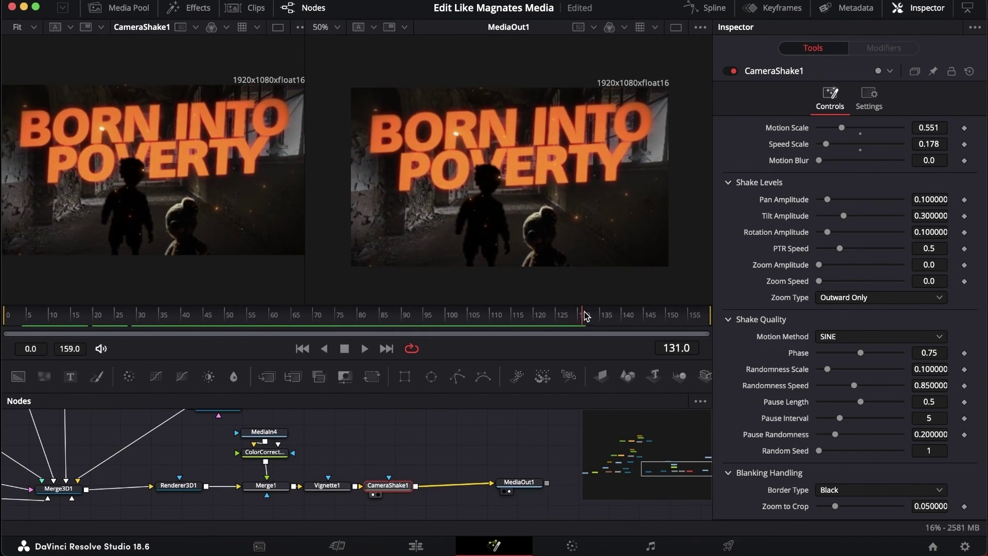
# Inspect Camera3D1 on its own in the first viewer, and display the Merge3D1 scene there again.
pyautogui.hscroll(-5, 446, 451)
pyautogui.scroll(5, 446, 450)
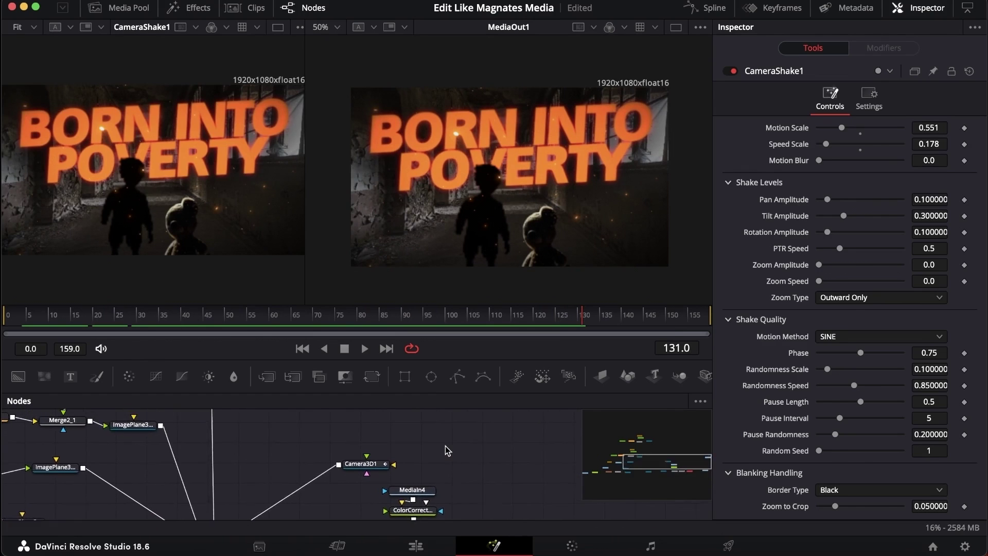
pyautogui.click(387, 469)
pyautogui.press('1')
pyautogui.scroll(-3, 374, 437)
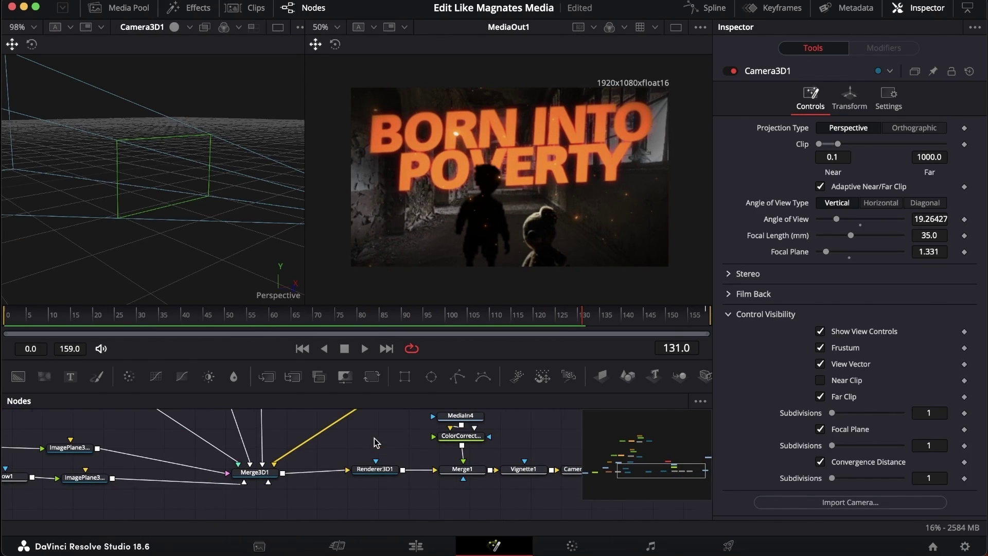
pyautogui.click(258, 475)
pyautogui.press('1')
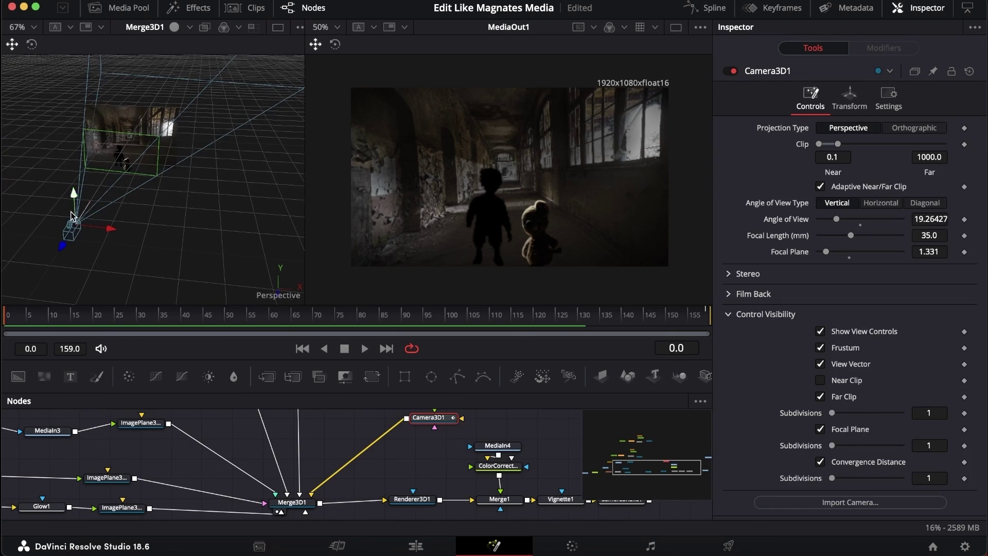
# Examine the camera's placement in the 3D scene at frame 0 and show Camera3D1's transform settings.
pyautogui.moveTo(109, 95); pyautogui.dragTo(268, 250)
pyautogui.scroll(-5, 249, 258)
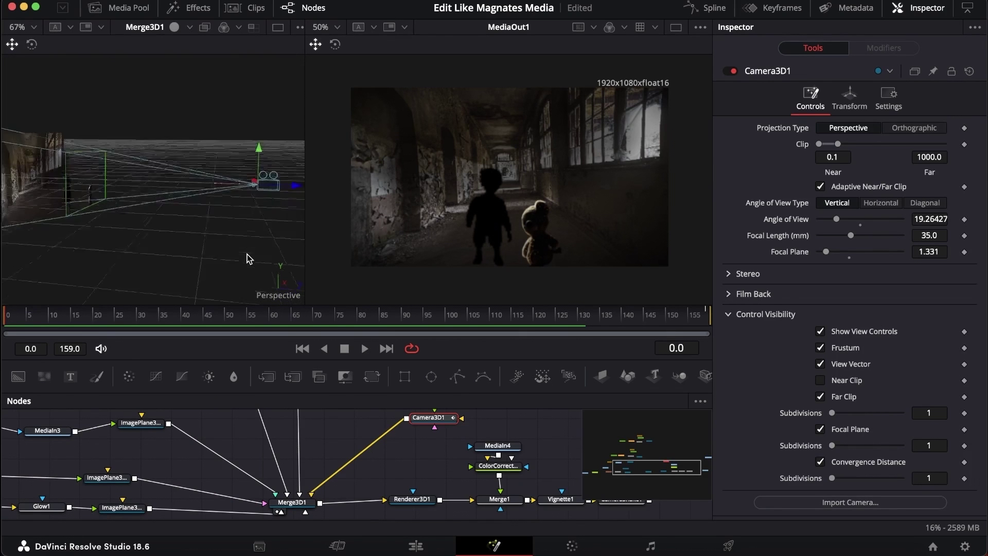
pyautogui.scroll(4, 249, 258)
pyautogui.moveTo(72, 313); pyautogui.dragTo(2, 315)
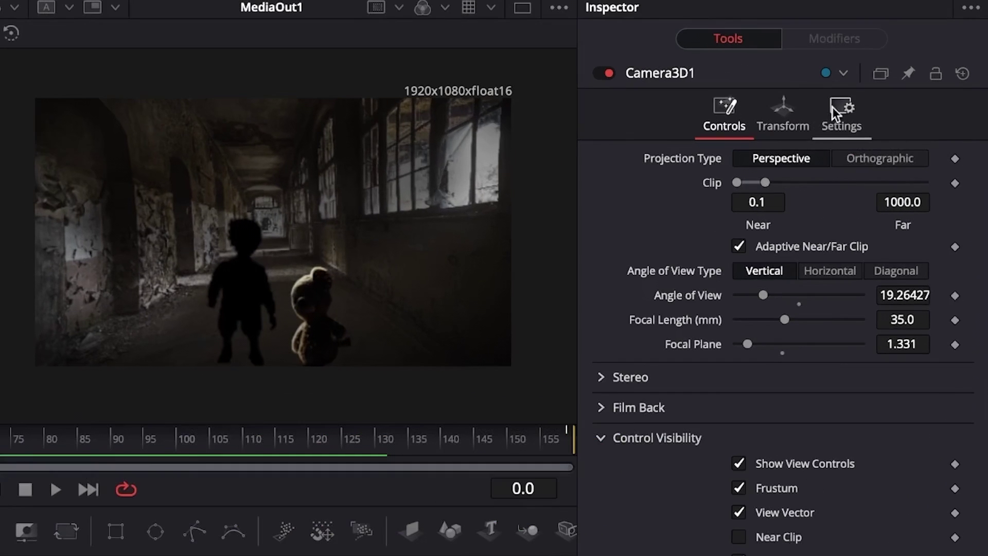
pyautogui.click(849, 96)
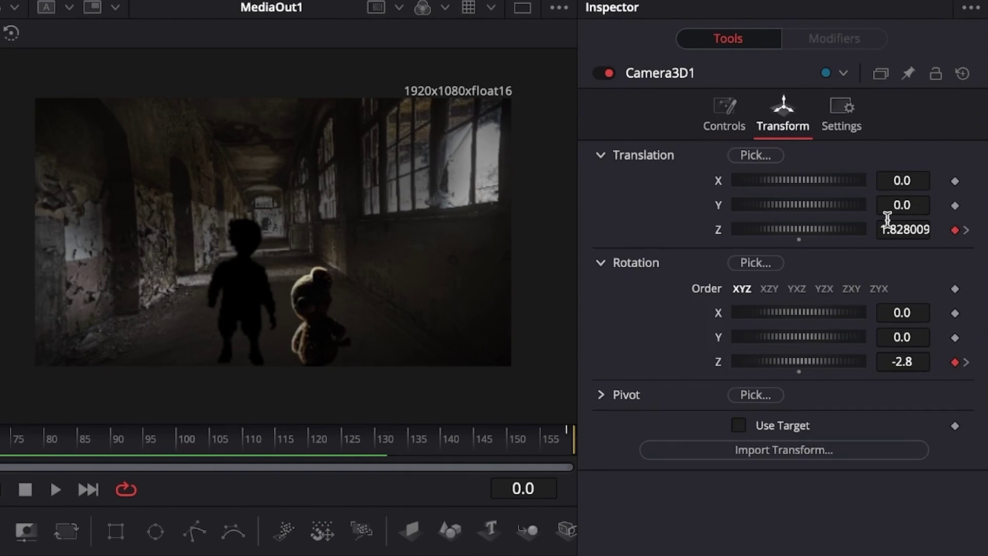
# Try tilting Camera3D1 to a Z rotation of -31.2 at frame 0, and undo the change.
pyautogui.moveTo(923, 230)
pyautogui.mouseDown()
pyautogui.moveTo(900, 230)
pyautogui.moveTo(922, 231)
pyautogui.mouseUp()
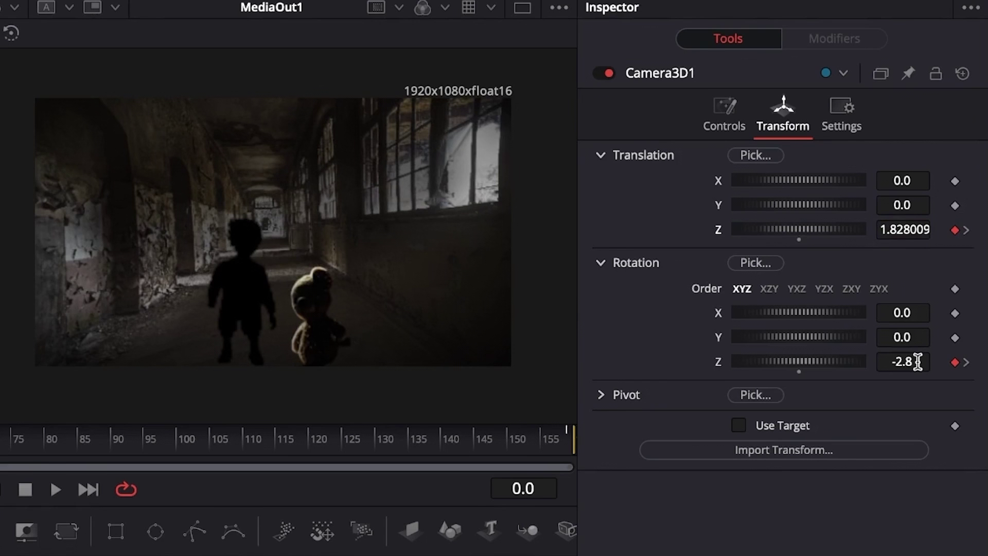
pyautogui.moveTo(918, 361); pyautogui.dragTo(888, 361)
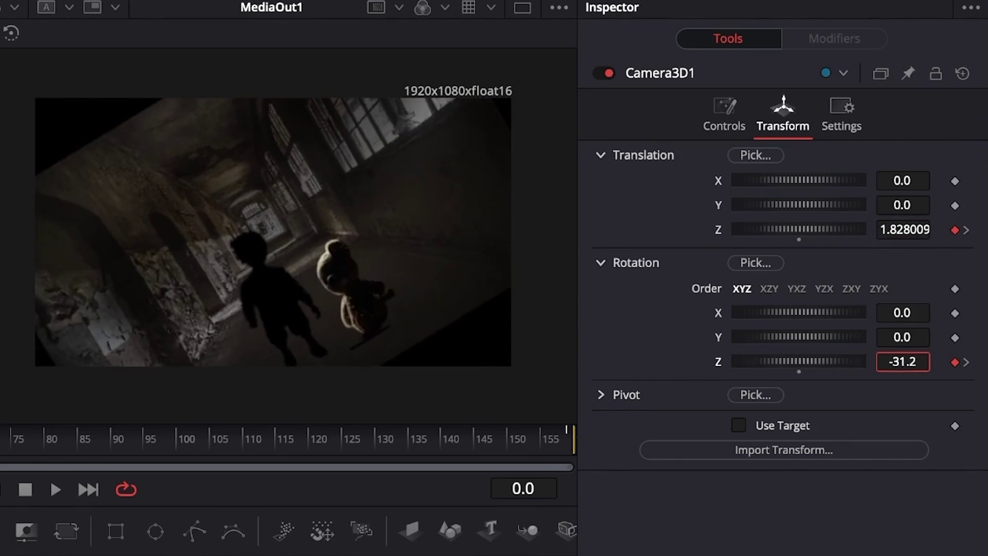
pyautogui.hotkey('ctrl', 'z')
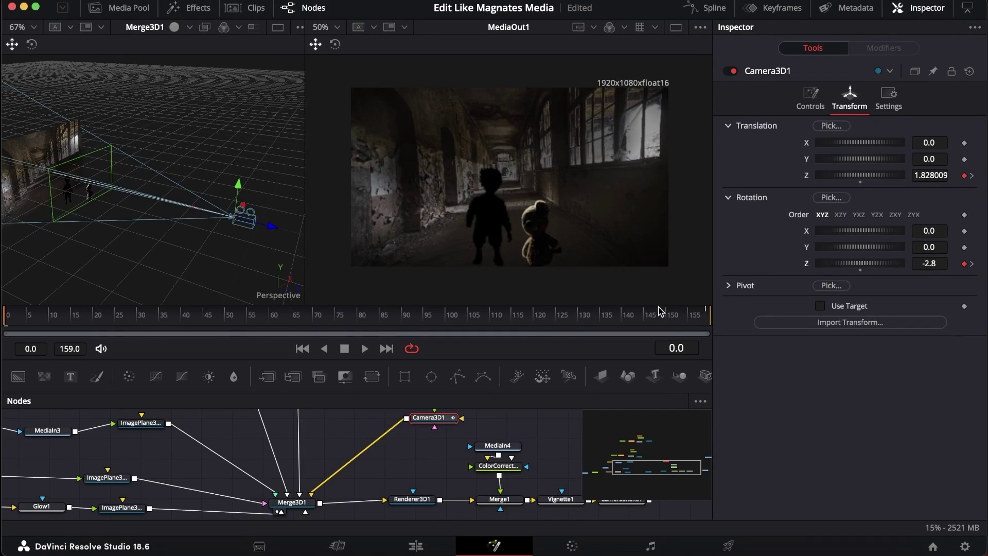
# Review Camera3D1's Z translation and Z rotation keyframes at frame 159.
pyautogui.moveTo(666, 312); pyautogui.dragTo(708, 312)
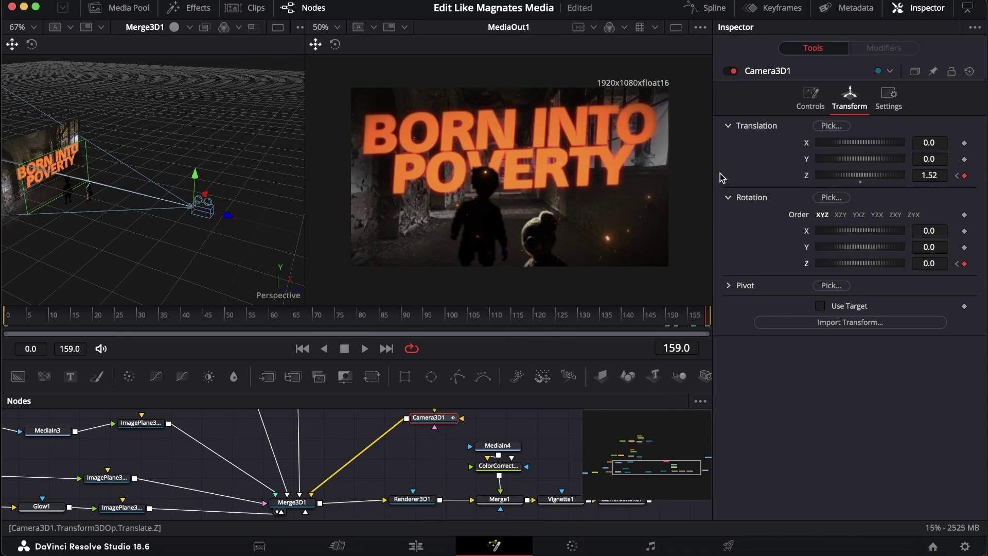
pyautogui.moveTo(199, 320); pyautogui.dragTo(137, 315)
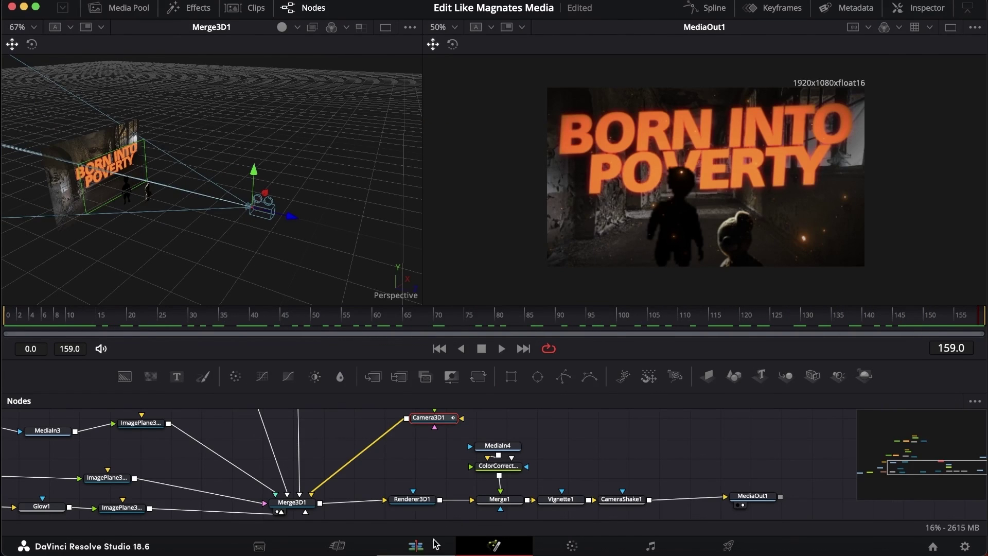
# Return to the edit timeline, mute audio track A1, and open the adjustment clip over the cut in Fusion at 01:00:02:32.
pyautogui.click(435, 545)
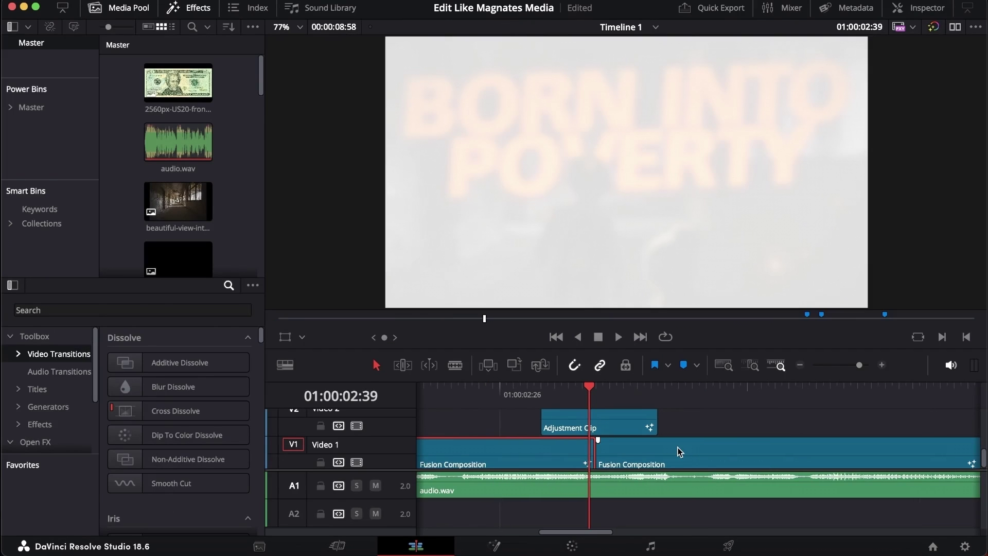
pyautogui.moveTo(564, 403); pyautogui.dragTo(541, 399)
pyautogui.click(375, 485)
pyautogui.click(579, 419)
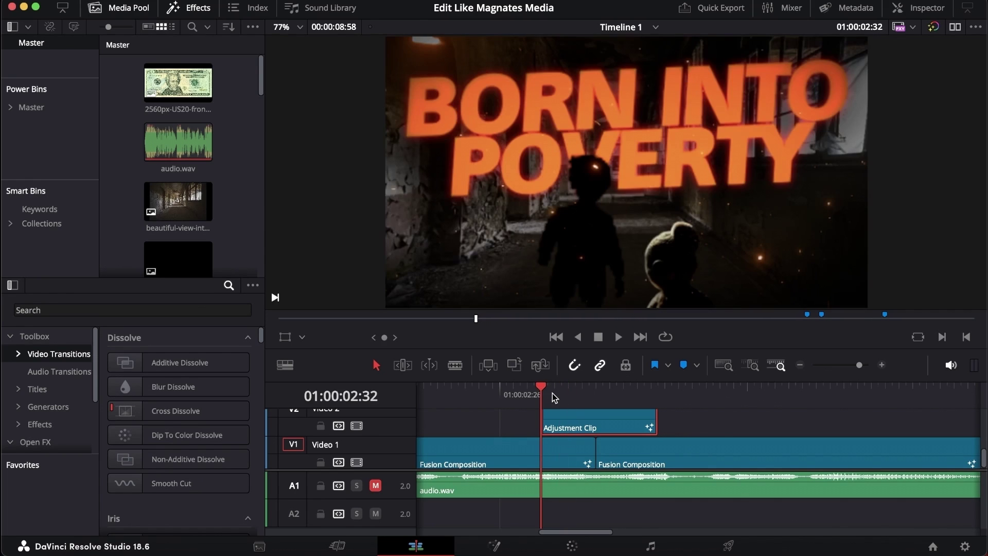
pyautogui.moveTo(552, 394)
pyautogui.mouseDown()
pyautogui.moveTo(576, 400)
pyautogui.moveTo(549, 405)
pyautogui.mouseUp()
pyautogui.click(494, 546)
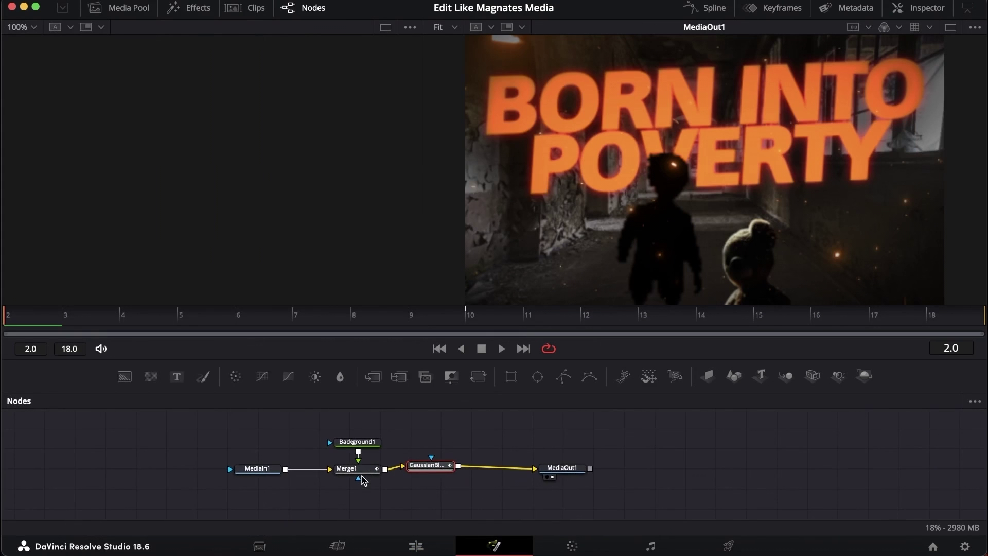
# Inspect Background1 and Merge1's settings, scrubbing the adjustment clip from frame 2 to 18 to examine the keyframed Blend.
pyautogui.click(357, 441)
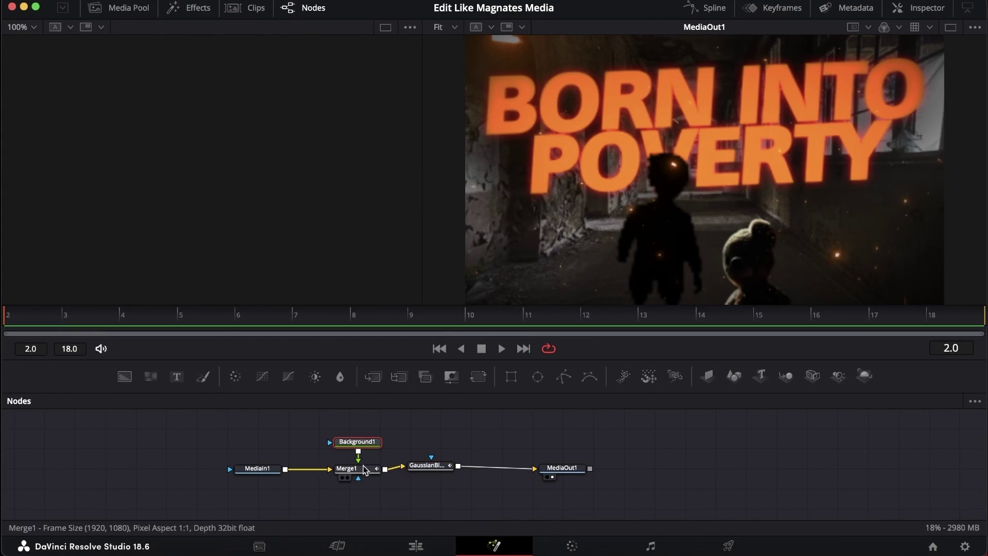
pyautogui.click(921, 7)
pyautogui.click(350, 468)
pyautogui.click(147, 317)
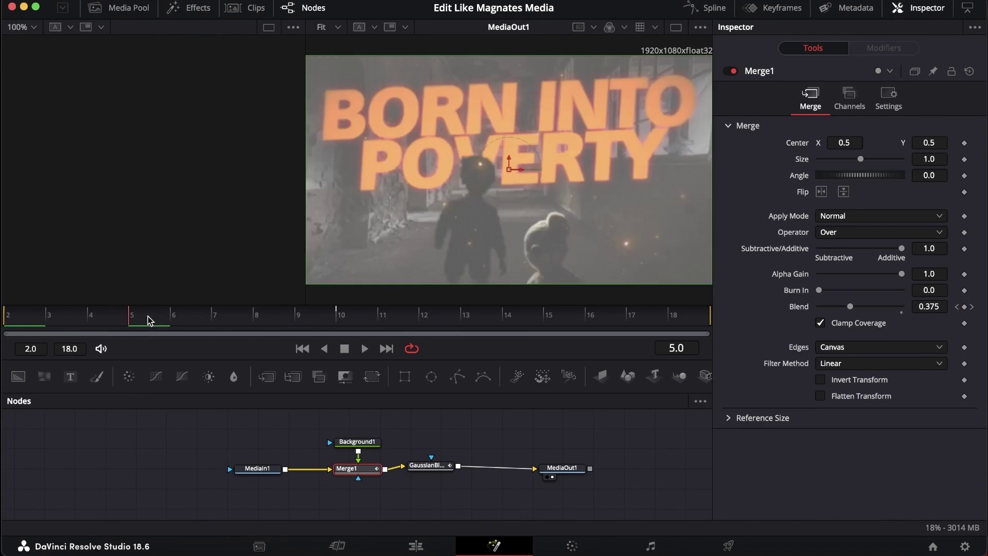
pyautogui.moveTo(147, 316); pyautogui.dragTo(13, 318)
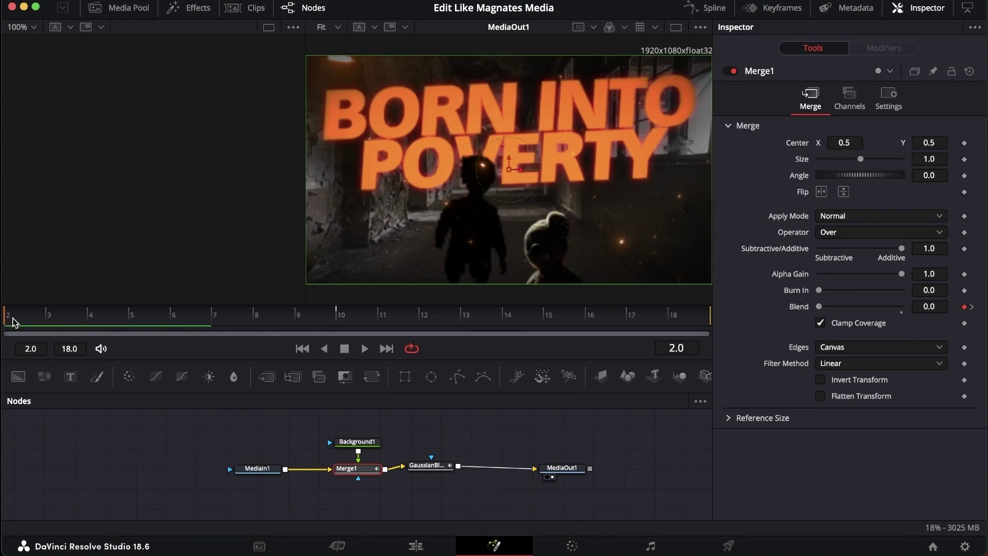
pyautogui.click(145, 316)
pyautogui.moveTo(144, 316); pyautogui.dragTo(11, 319)
pyautogui.click(343, 319)
pyautogui.moveTo(335, 320); pyautogui.dragTo(708, 325)
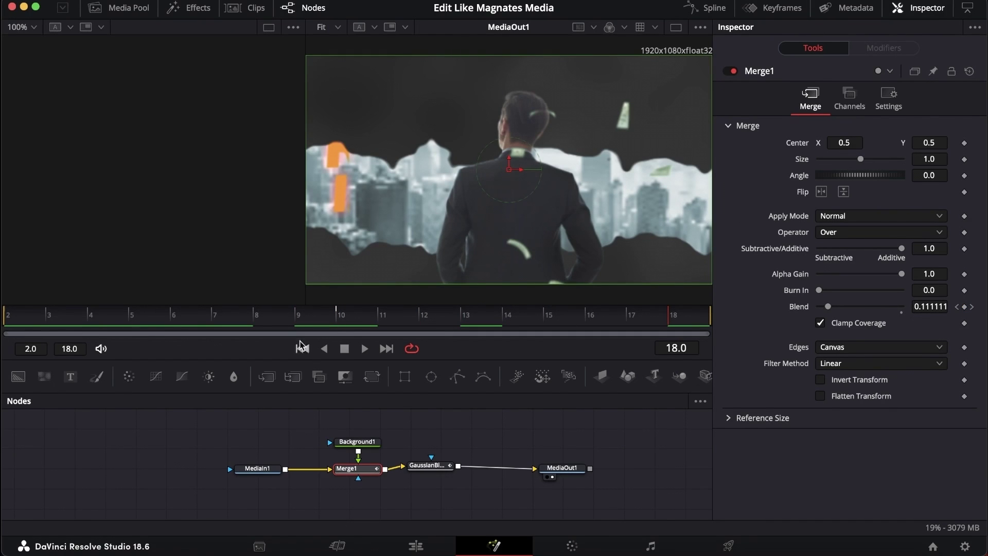
# Inspect GaussianBlur1's keyframed Strength at frames 2, 10 and 18.
pyautogui.click(428, 465)
pyautogui.moveTo(181, 319); pyautogui.dragTo(2, 319)
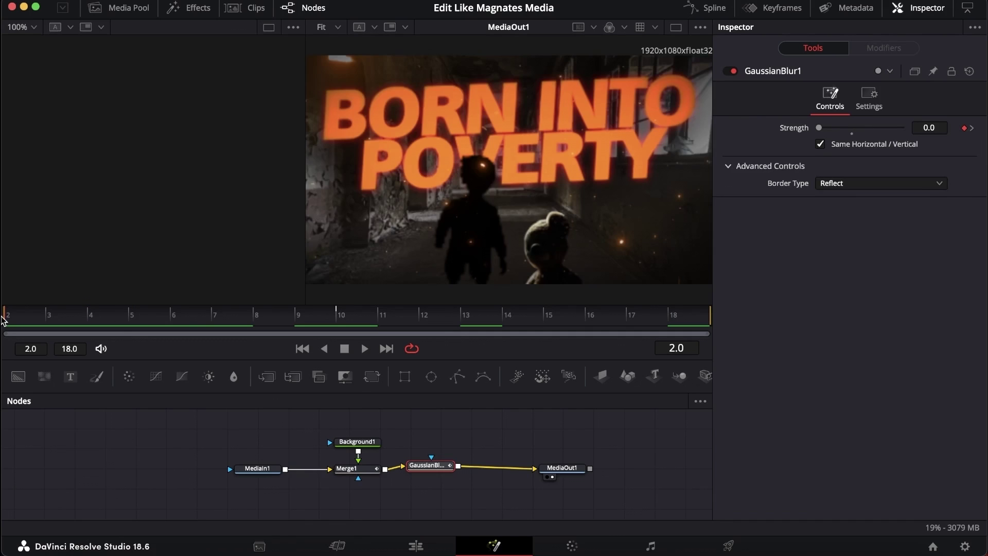
pyautogui.click(341, 319)
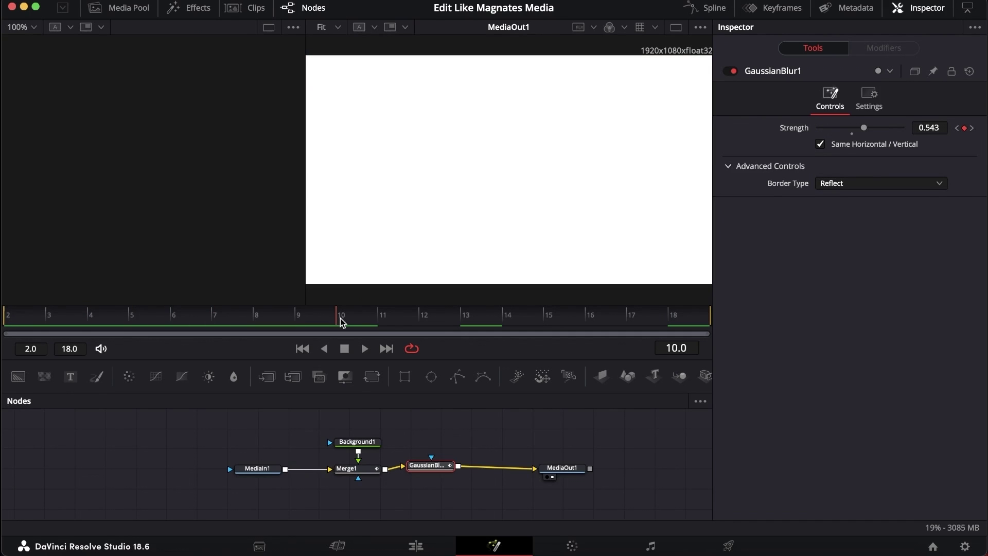
pyautogui.moveTo(341, 322); pyautogui.dragTo(742, 311)
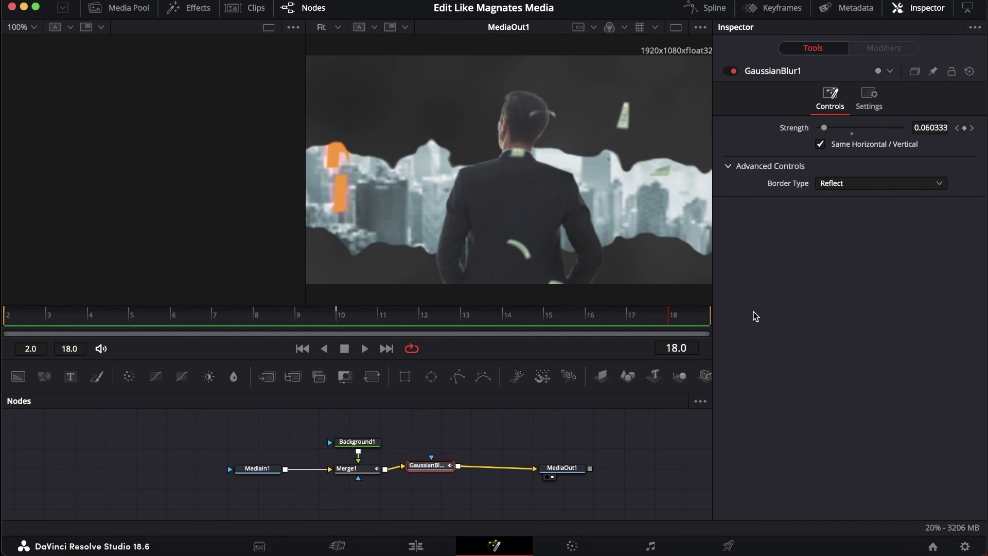
# Go back to the edit timeline and play the transition from just before the adjustment clip.
pyautogui.click(416, 545)
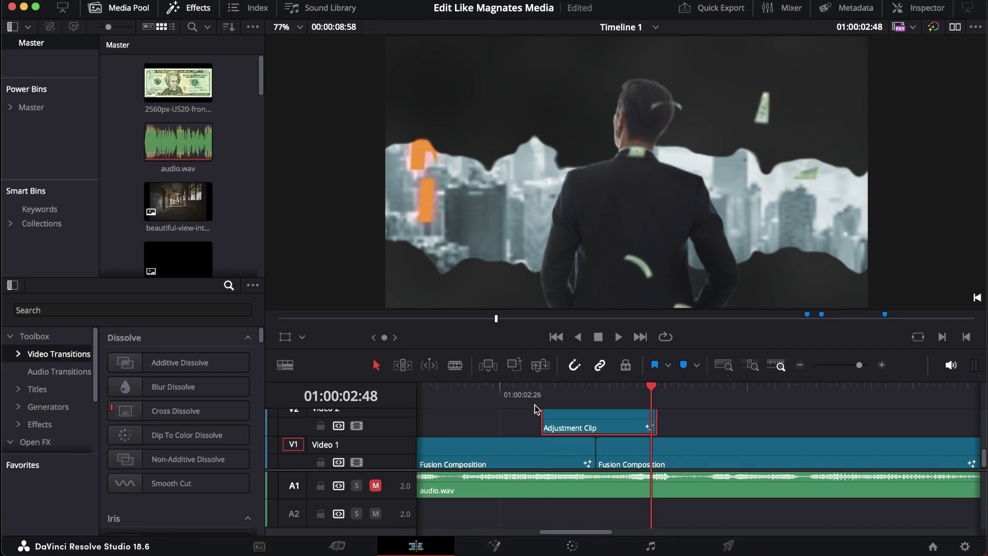
pyautogui.click(533, 396)
pyautogui.press('space')
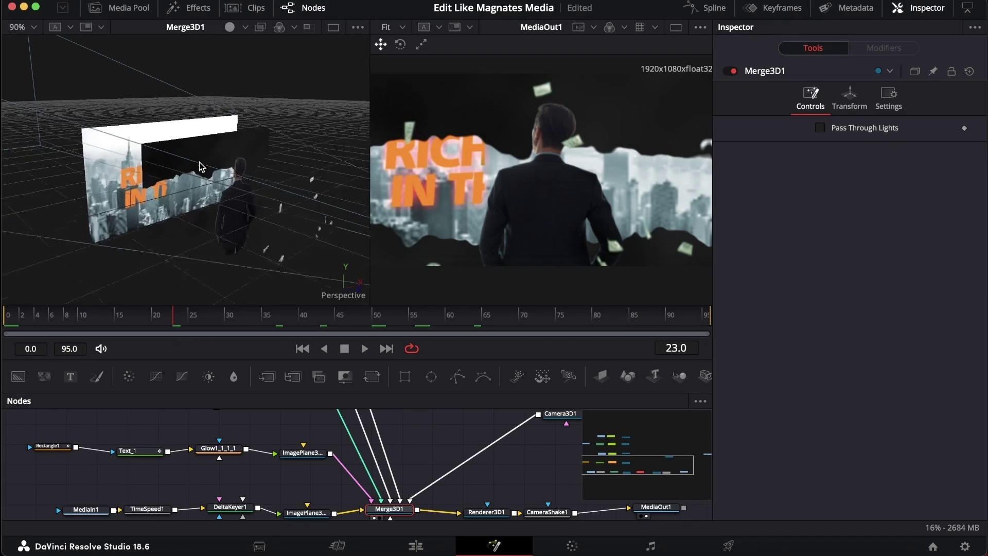
# Examine the businessman composition's Merge3D1 layers in the 3D view, and scrub the animation from frame 0 to 87.
pyautogui.scroll(4, 201, 166)
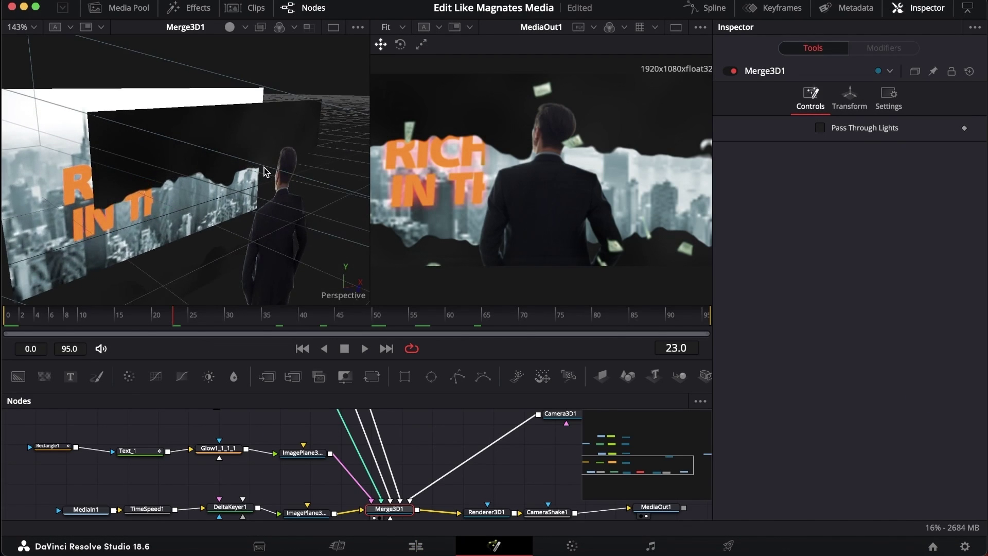
pyautogui.moveTo(264, 166); pyautogui.dragTo(241, 141)
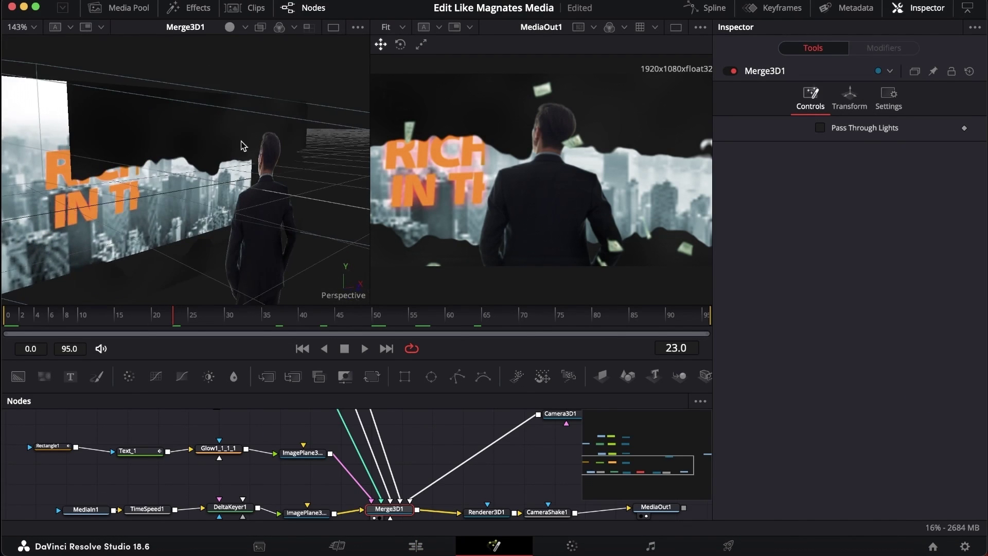
pyautogui.moveTo(182, 309); pyautogui.dragTo(5, 300)
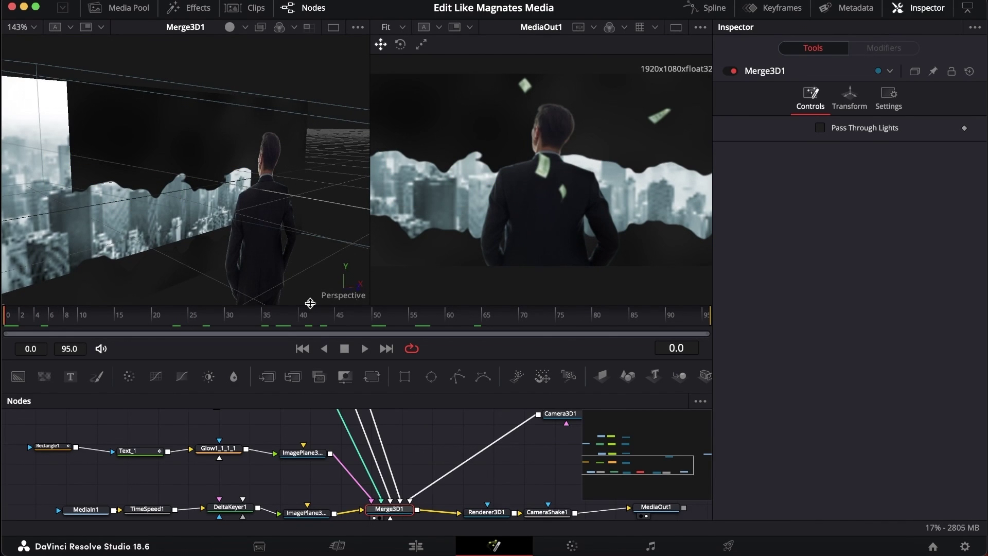
pyautogui.click(283, 318)
pyautogui.moveTo(283, 319); pyautogui.dragTo(649, 320)
# Examine the spacing of the city, title, torn-edge and businessman layers from other angles, ending at frame 22.
pyautogui.scroll(-2, 568, 243)
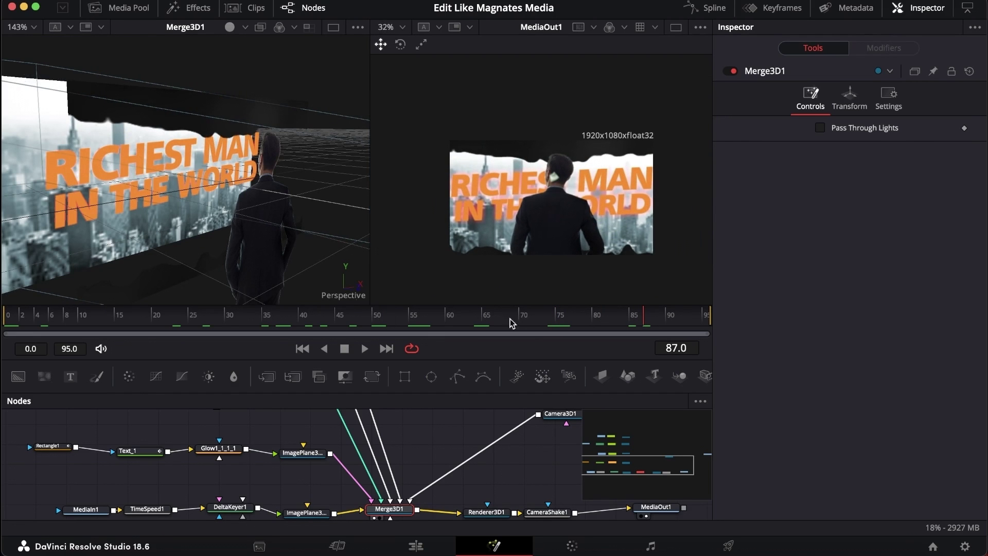
pyautogui.scroll(3, 255, 225)
pyautogui.hscroll(4, 255, 224)
pyautogui.hscroll(-1, 256, 225)
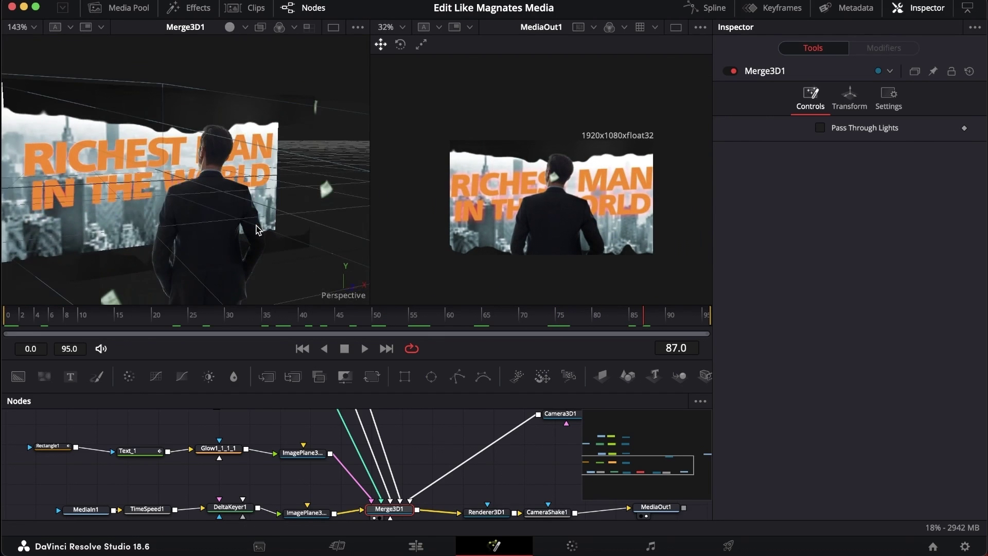
pyautogui.moveTo(258, 230); pyautogui.dragTo(212, 216)
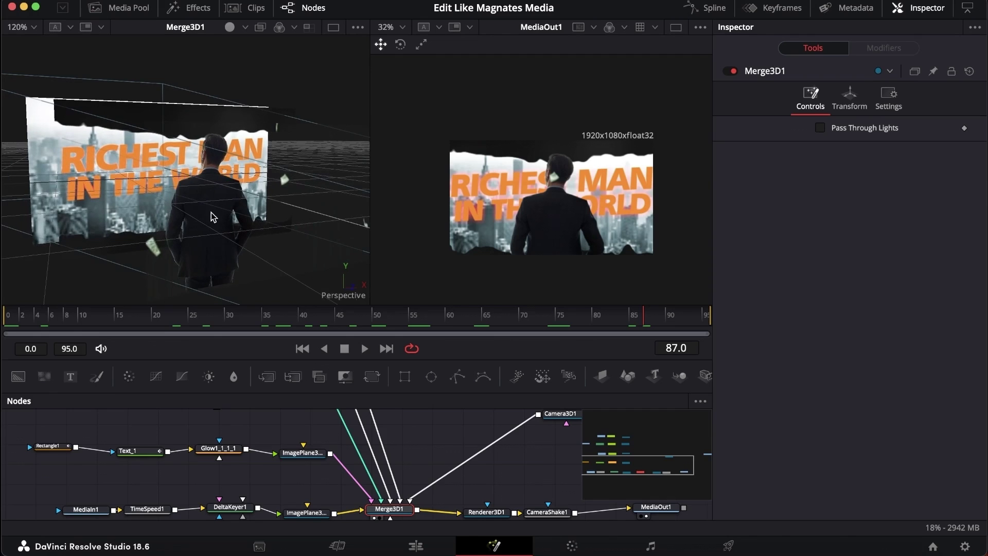
pyautogui.click(164, 322)
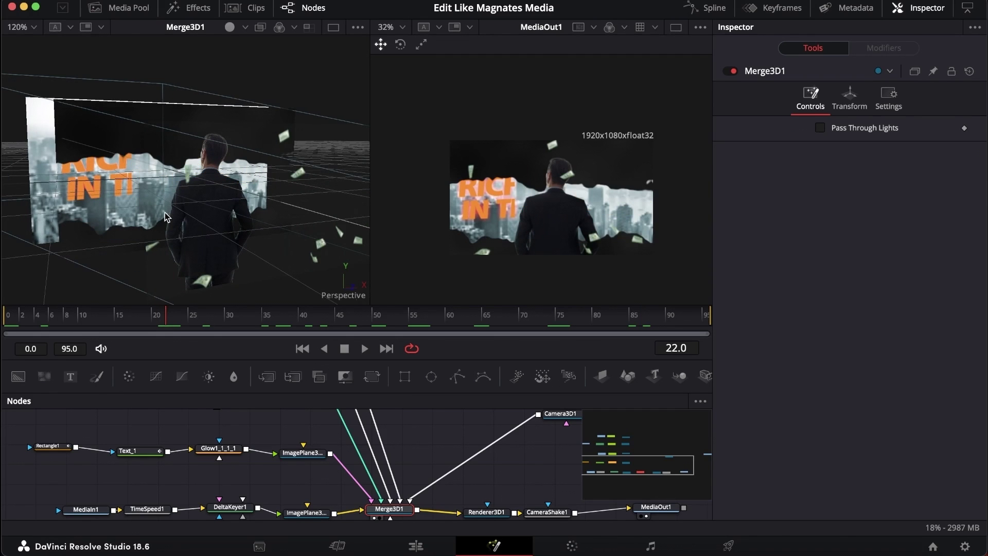
# Place Compound Clip 1 on Video 1 in the empty timeline area at 01:00:10:45, and play it through to 01:00:12:03.
pyautogui.click(136, 8)
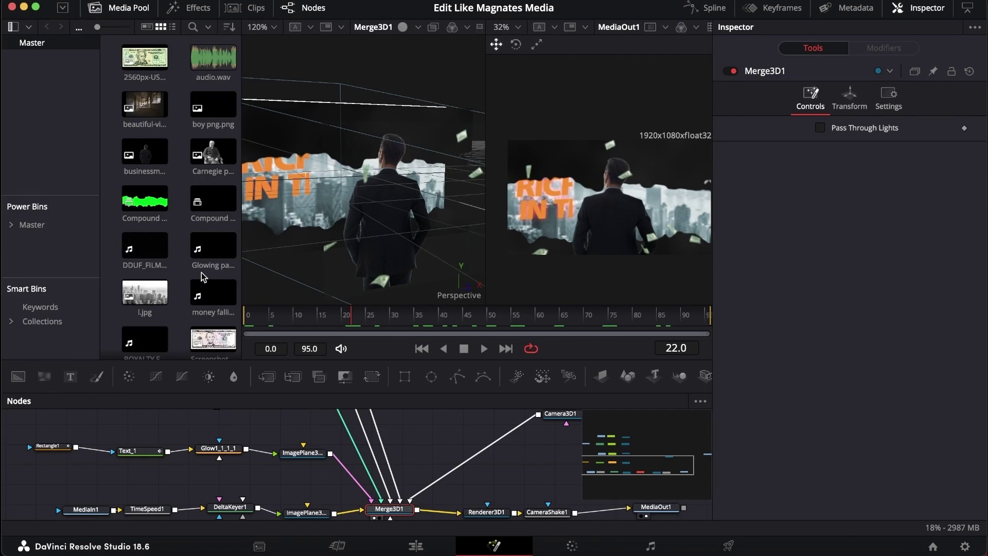
pyautogui.click(415, 546)
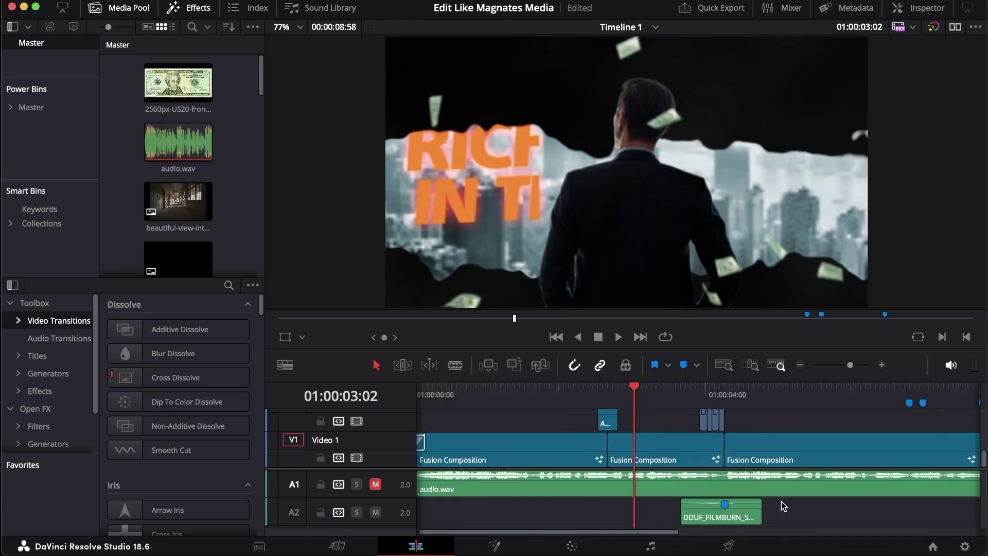
pyautogui.hscroll(6, 783, 505)
pyautogui.click(658, 391)
pyautogui.scroll(-5, 229, 250)
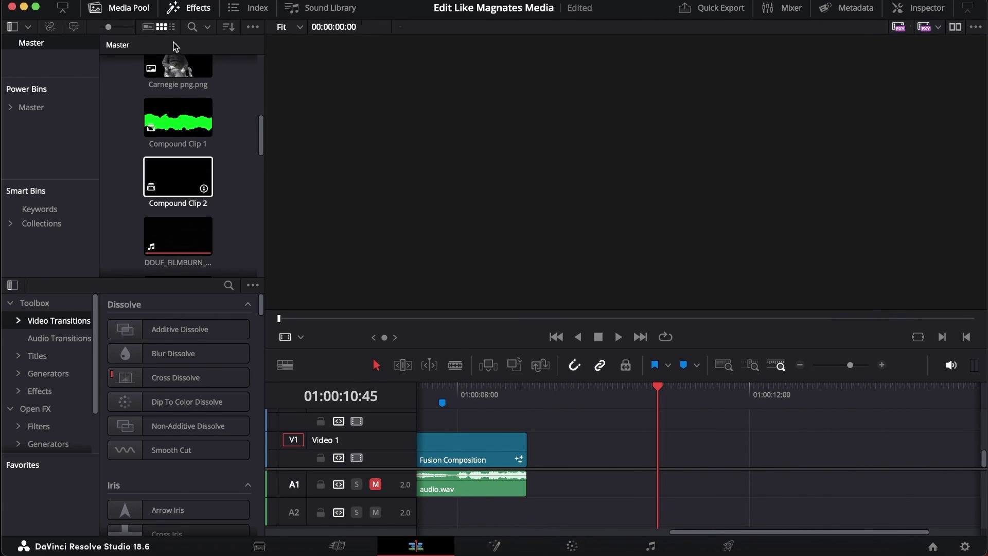
pyautogui.moveTo(178, 119); pyautogui.dragTo(638, 440)
pyautogui.press('space')
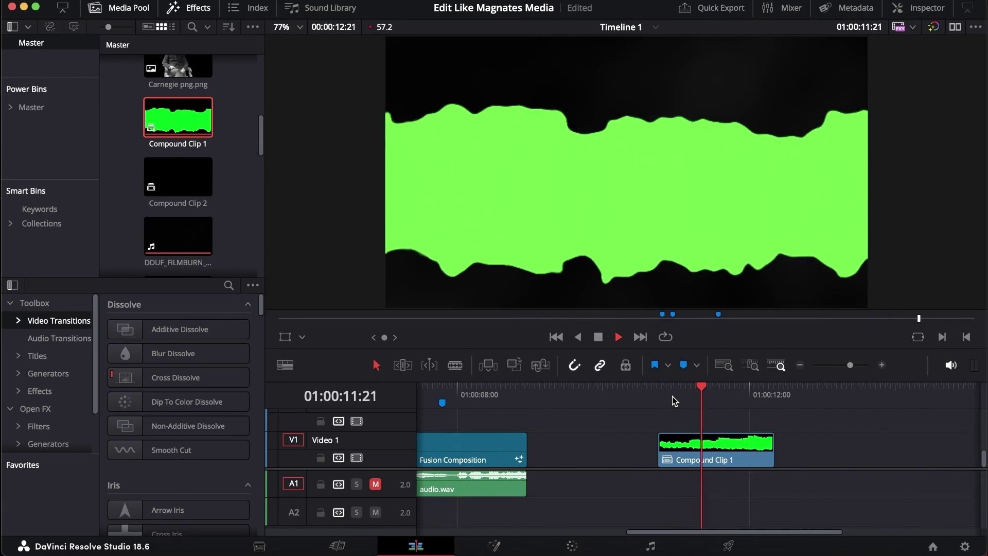
pyautogui.press('space')
# Decompose Compound Clip 1 in place using clips only.
pyautogui.rightClick(732, 459)
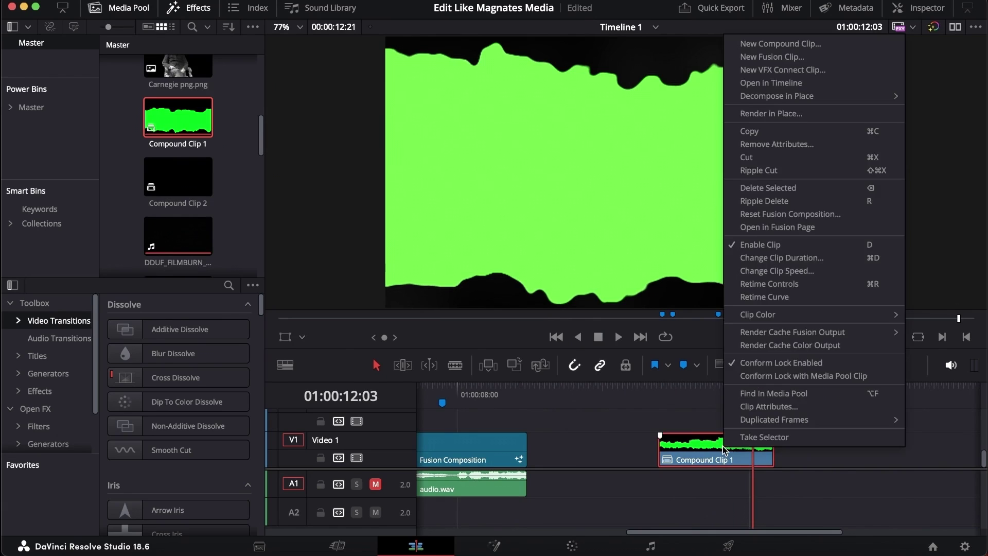
pyautogui.moveTo(700, 111)
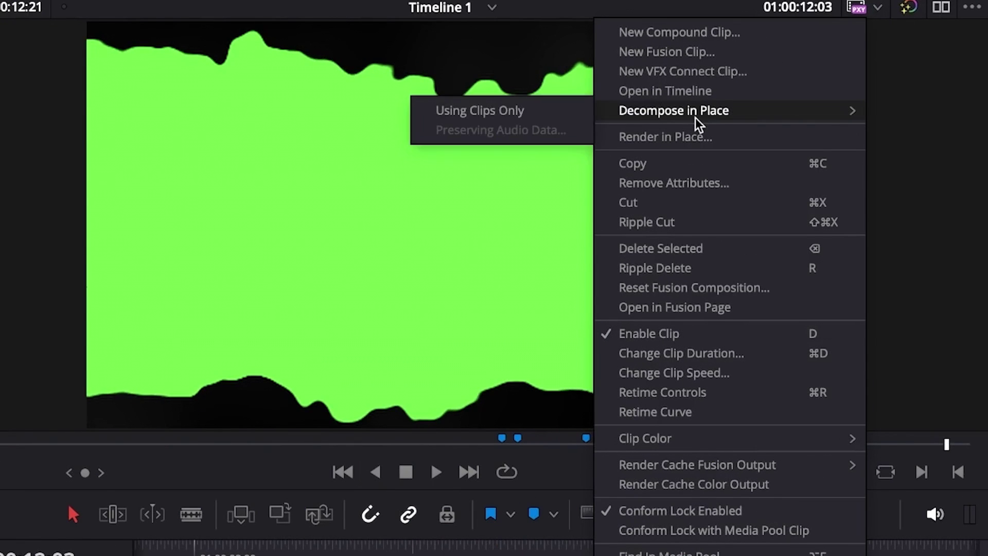
pyautogui.click(549, 109)
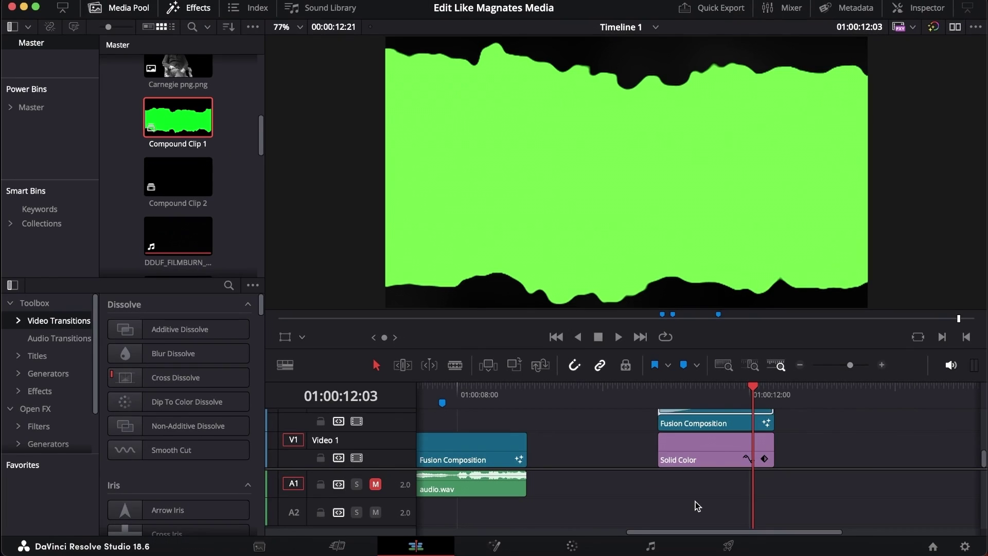
# Examine the decomposed stack, from the Solid Color clip on Video 1 up to the Burn Away Fusion Composition clips on Video 2 and 3.
pyautogui.scroll(2, 719, 448)
pyautogui.scroll(-2, 719, 446)
pyautogui.scroll(5, 719, 446)
pyautogui.scroll(-3, 719, 447)
pyautogui.click(939, 10)
pyautogui.click(915, 15)
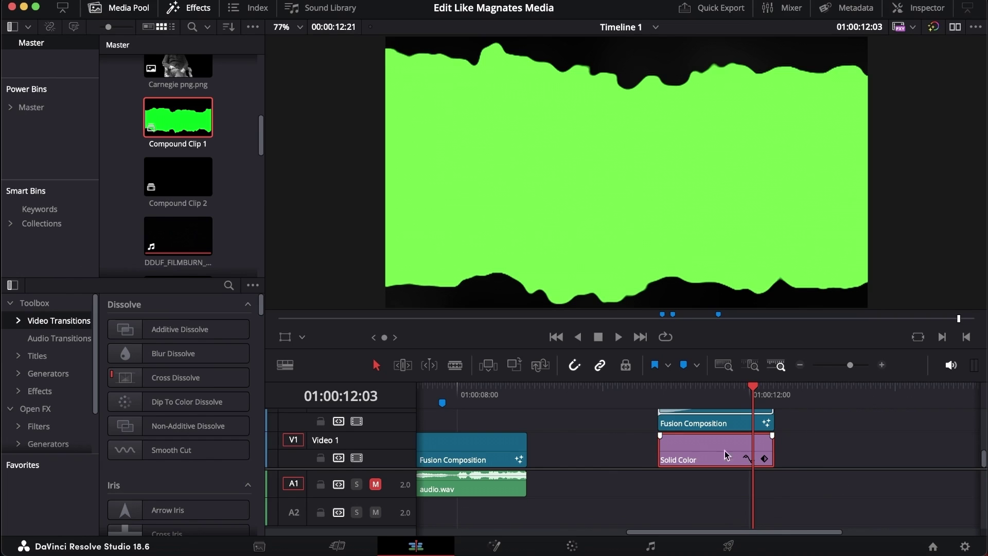
pyautogui.scroll(2, 734, 444)
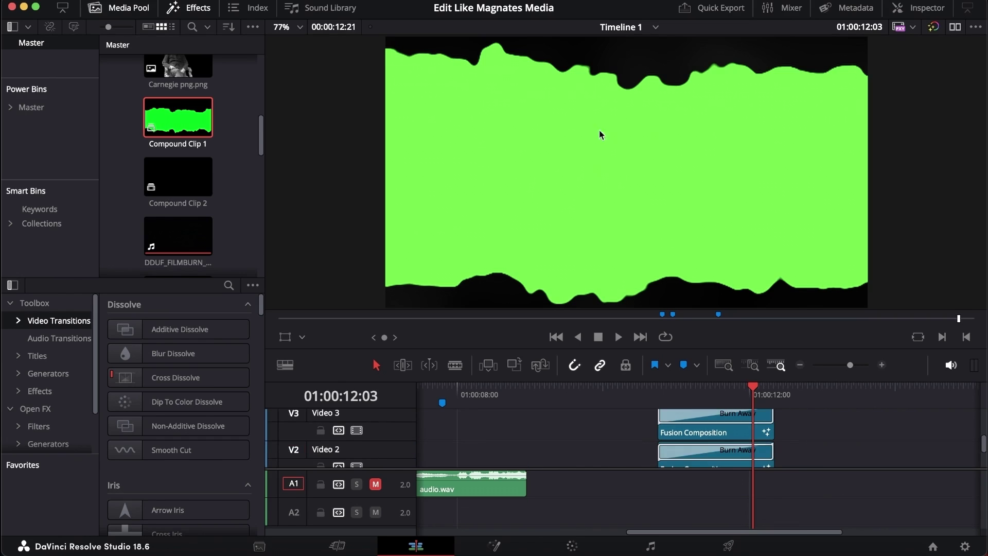
pyautogui.scroll(-2, 745, 452)
# Hide and restore the Video 2 track to check its torn edge, and look at the Burn Away clip on Video 3.
pyautogui.click(357, 433)
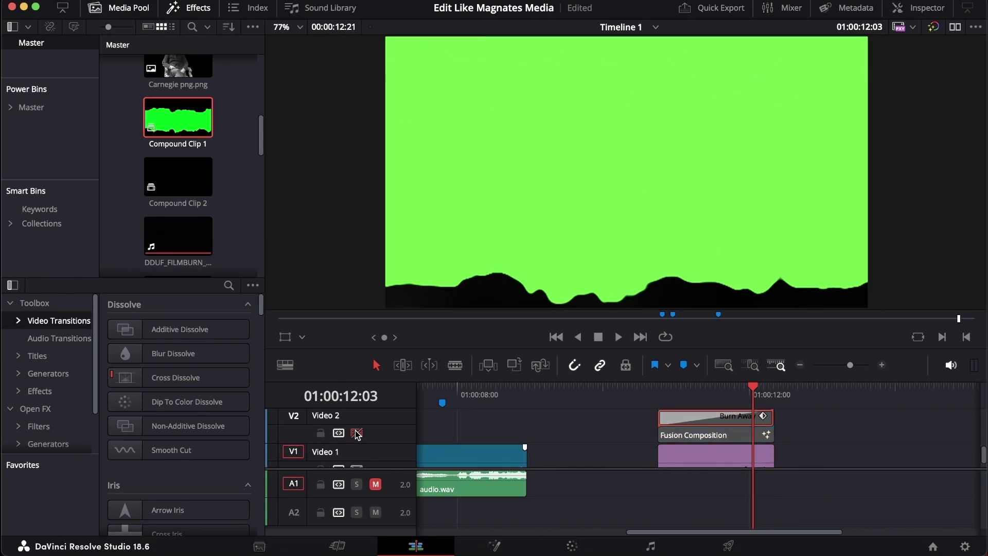
pyautogui.click(356, 433)
pyautogui.scroll(1, 743, 429)
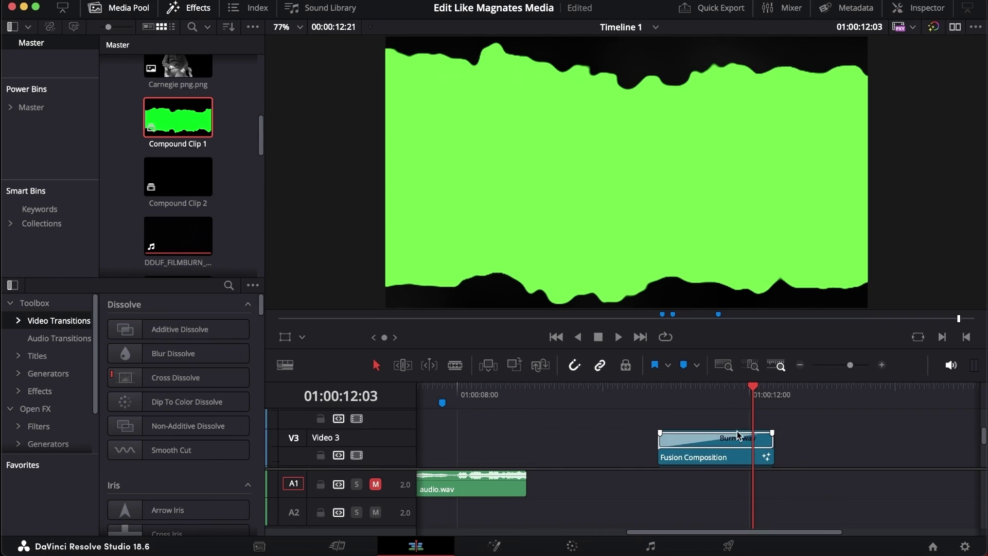
# Examine the Background1 and FastNoise1 nodes inside the torn-edge clip's Fusion composition, and return to the edit timeline.
pyautogui.click(714, 438)
pyautogui.scroll(-1, 713, 438)
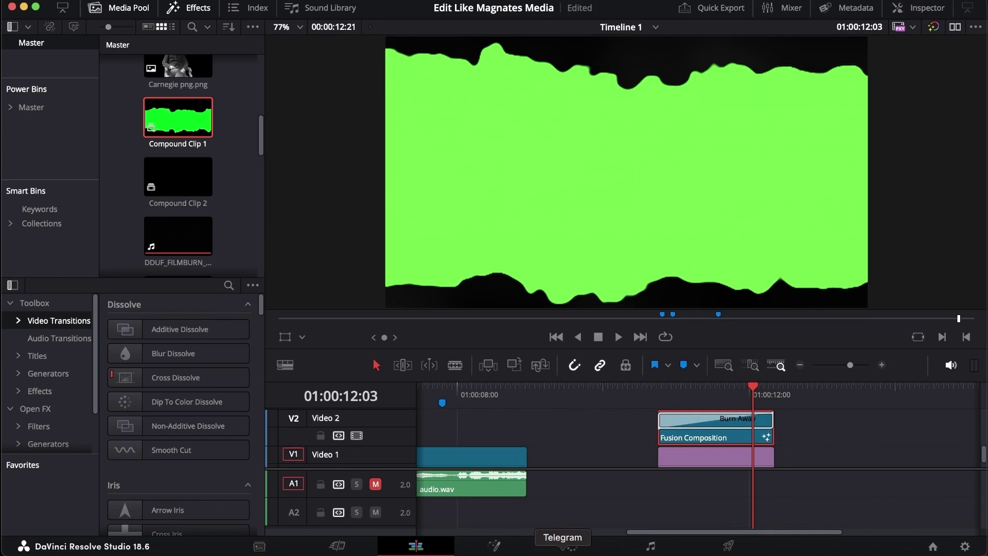
pyautogui.click(505, 547)
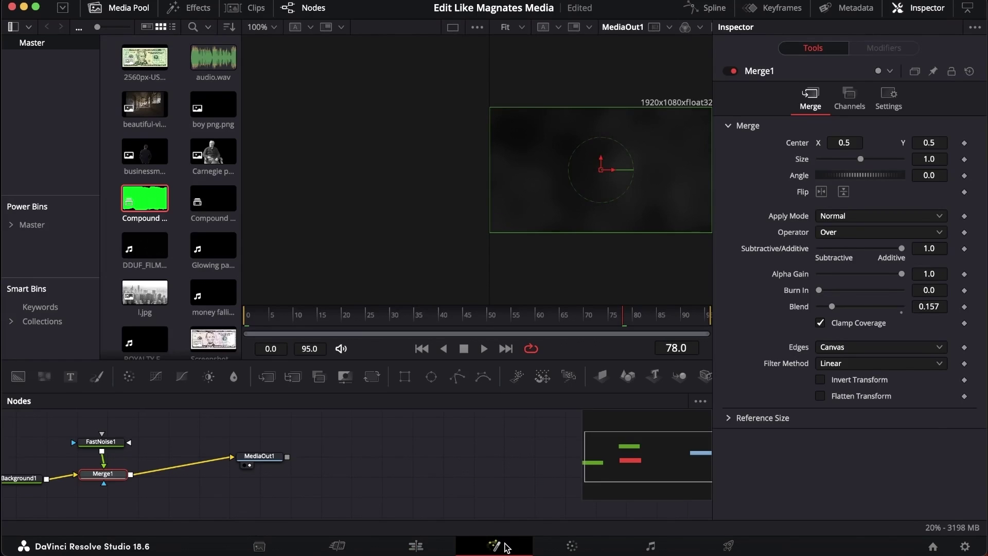
pyautogui.hscroll(-5, 309, 449)
pyautogui.click(242, 477)
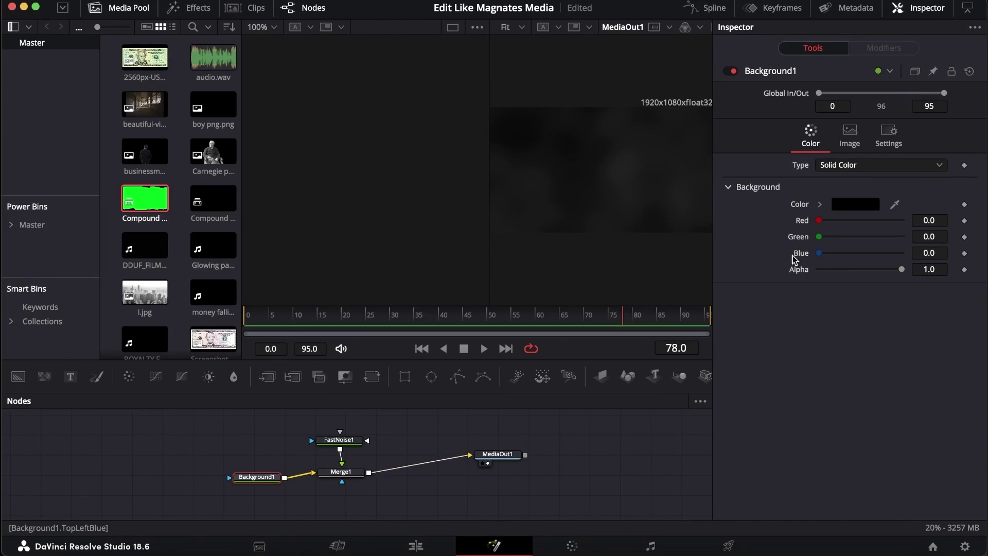
pyautogui.click(350, 438)
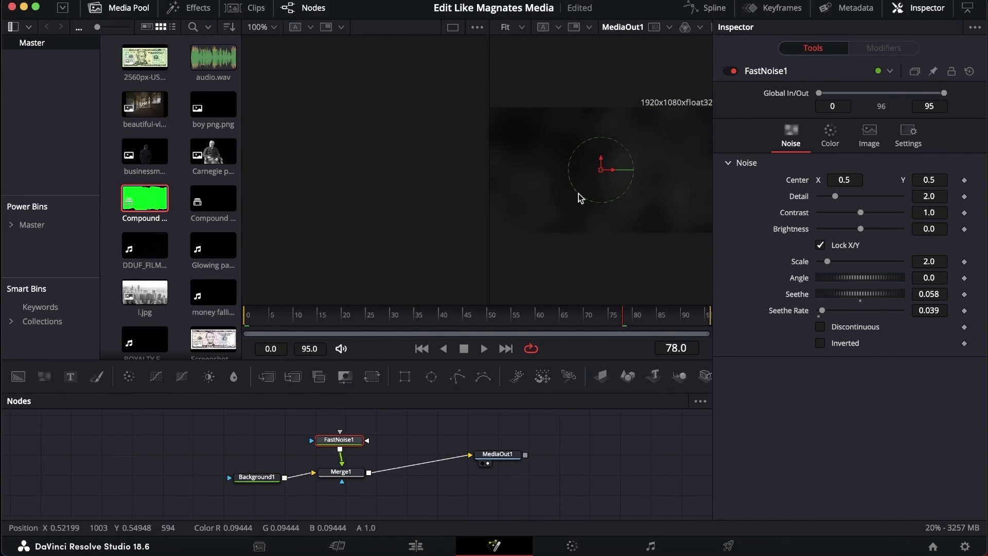
pyautogui.click(416, 545)
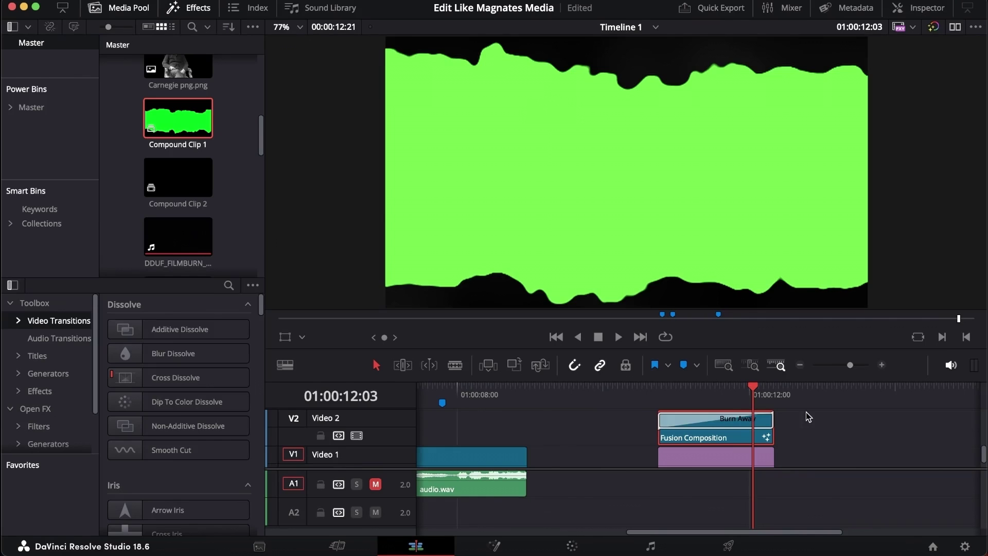
# Search the video transitions for "burn" to find Burn Away, and scrub the torn-edge stack to 01:00:11:17.
pyautogui.click(706, 424)
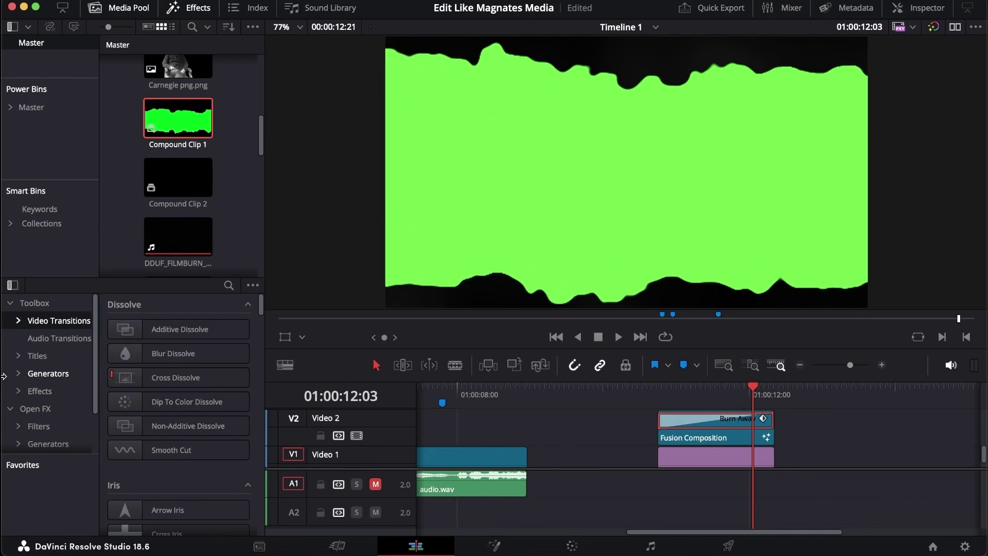
pyautogui.click(229, 285)
pyautogui.write('b')
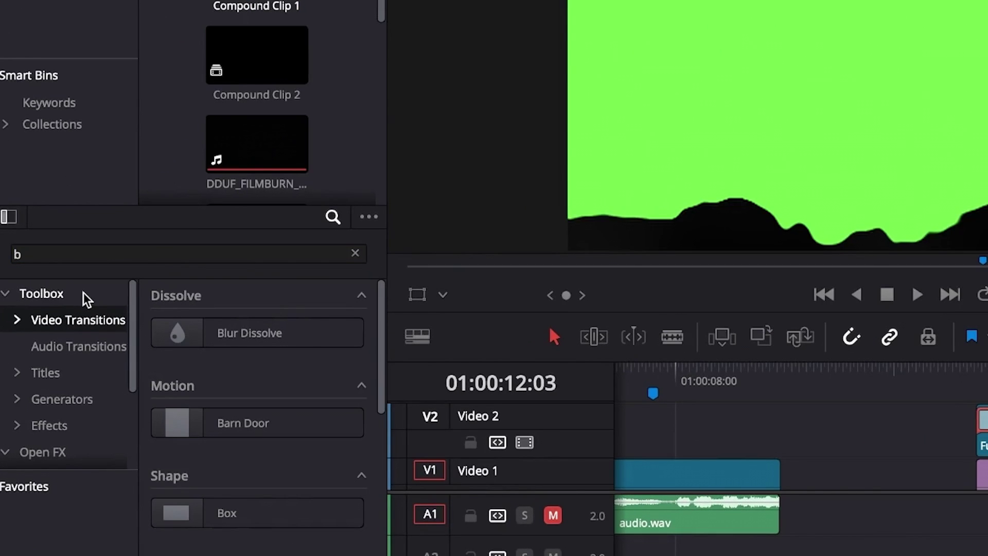
pyautogui.write('urn')
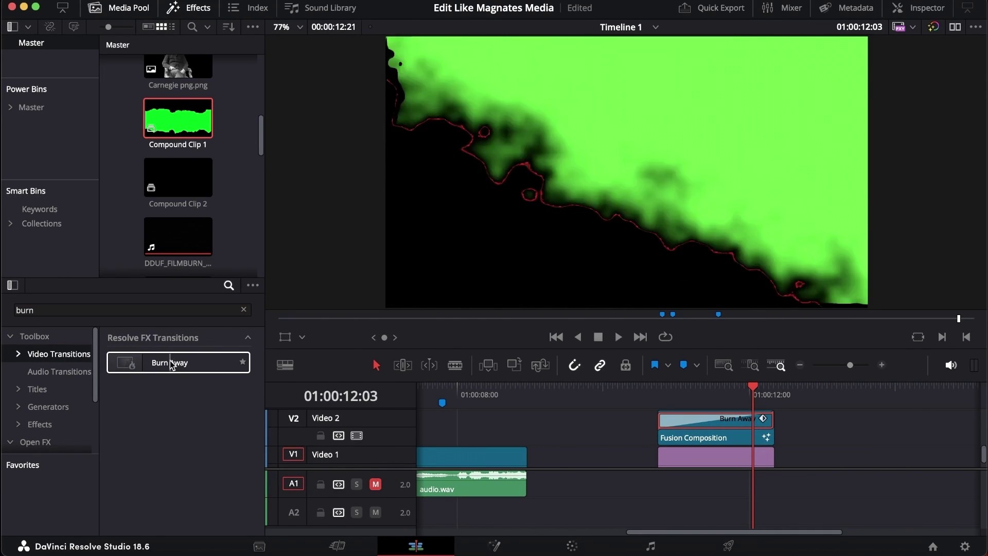
pyautogui.moveTo(666, 394); pyautogui.dragTo(696, 391)
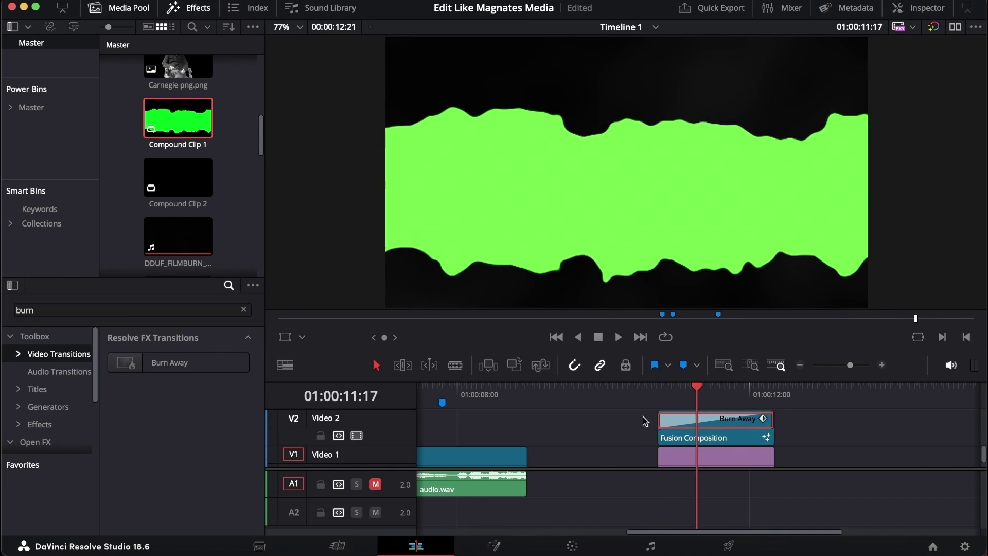
# Show the settings of the Burn Away transition on Video 2 and review its ratios, progression, edge and appearance.
pyautogui.click(926, 7)
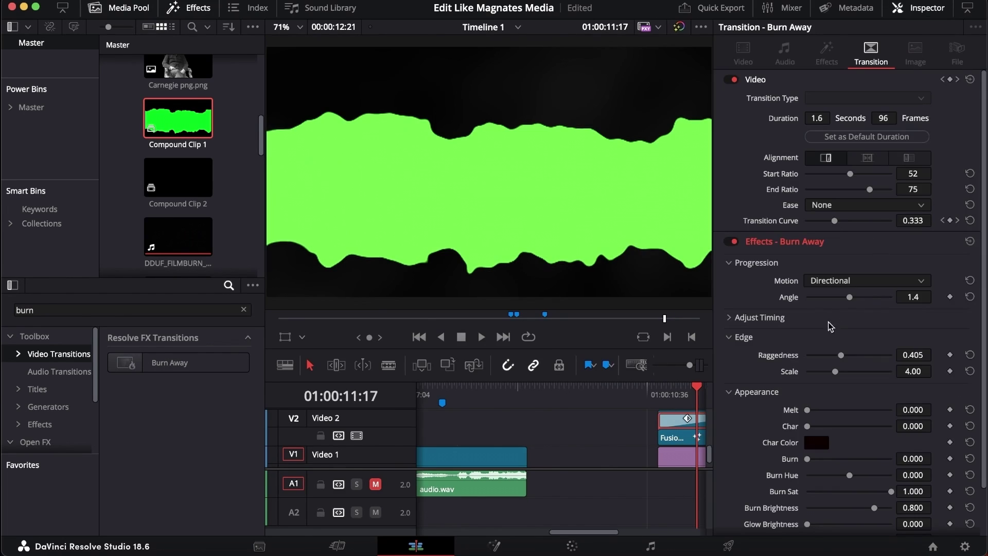
pyautogui.scroll(2, 617, 418)
pyautogui.hscroll(3, 609, 420)
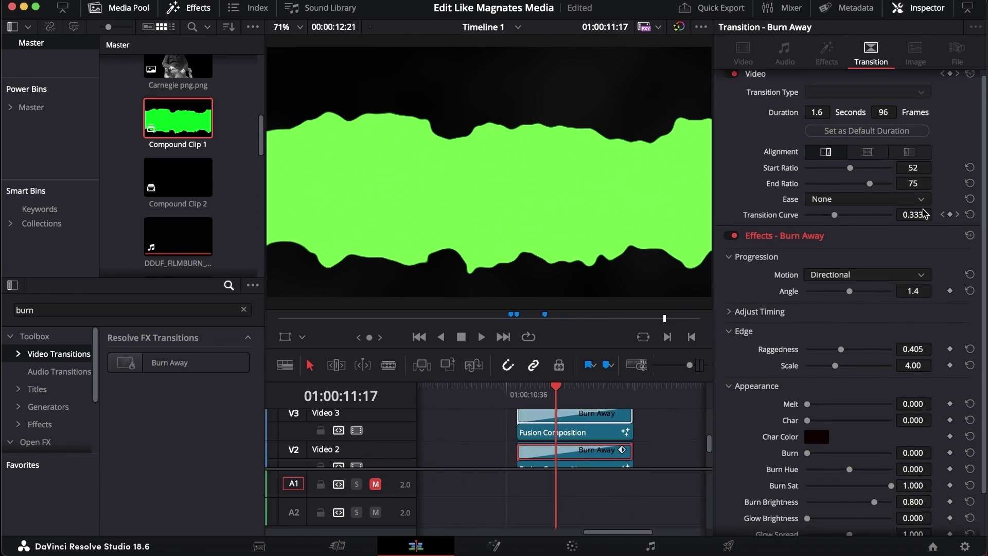
pyautogui.scroll(-2, 925, 213)
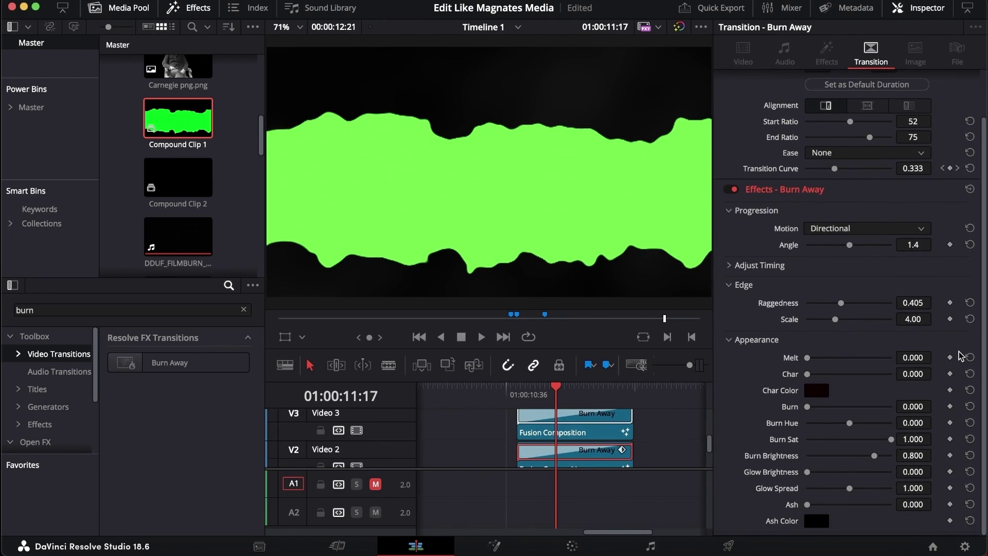
pyautogui.scroll(2, 915, 144)
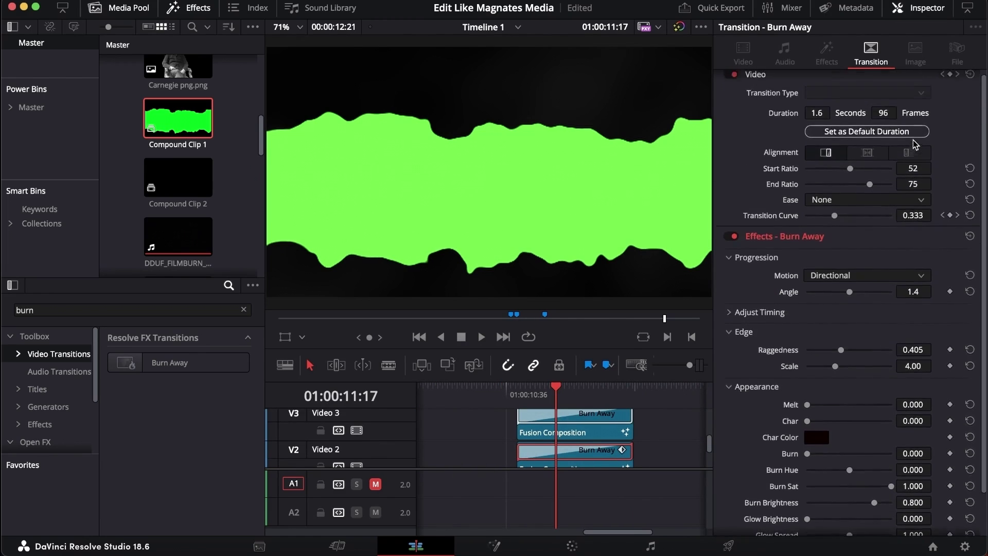
# Review the settings of the Burn Away transition on Video 3, from its ratios and angle down to its appearance values.
pyautogui.click(572, 418)
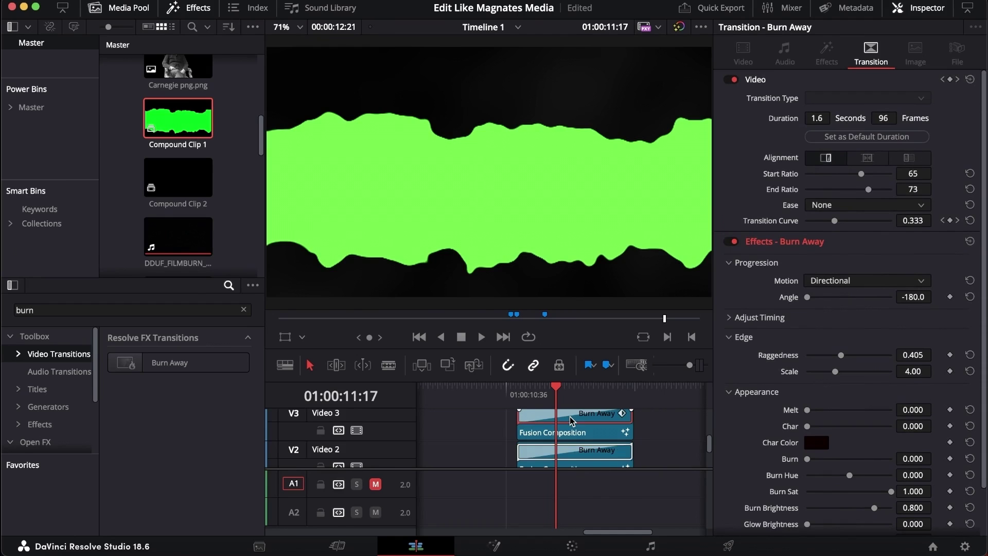
pyautogui.scroll(1, 577, 423)
pyautogui.scroll(-1, 785, 343)
pyautogui.scroll(1, 784, 342)
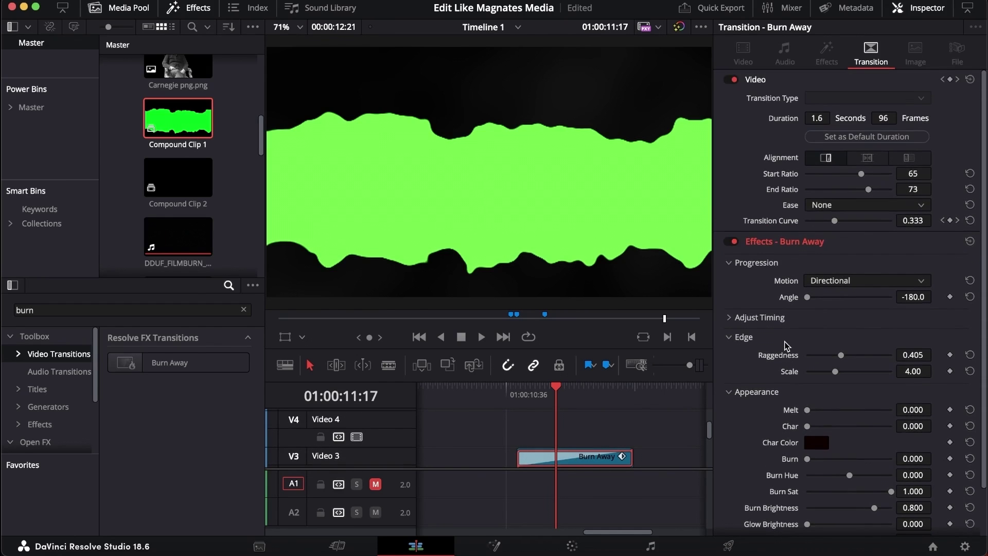
pyautogui.scroll(-3, 787, 346)
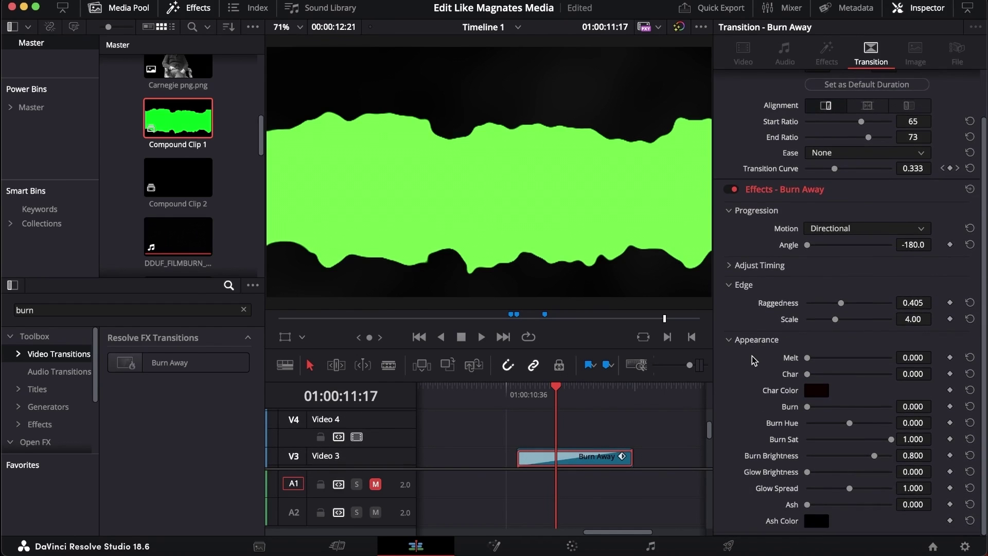
pyautogui.scroll(-3, 570, 452)
# Scrub the torn-edge stack from 01:00:10:45 to 01:00:12:21, and preview it again at 01:00:11:07.
pyautogui.click(515, 394)
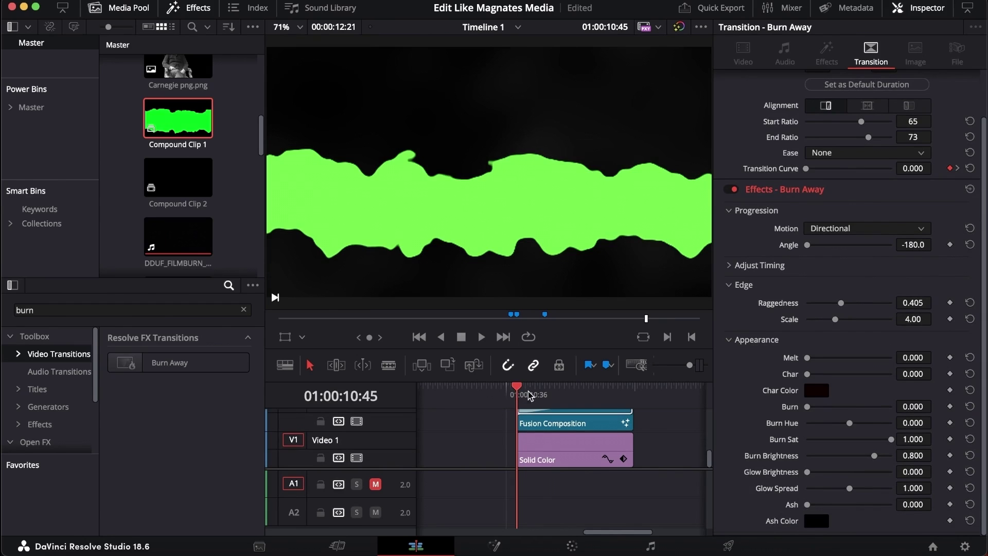
pyautogui.moveTo(530, 395); pyautogui.dragTo(635, 403)
pyautogui.scroll(1, 590, 450)
pyautogui.scroll(-1, 591, 449)
pyautogui.scroll(-3, 591, 450)
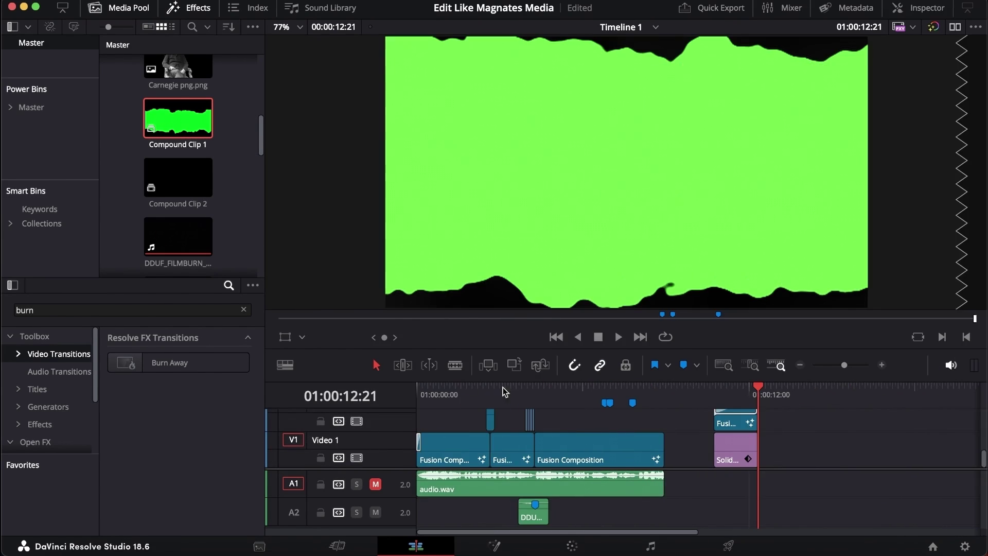
pyautogui.moveTo(524, 395); pyautogui.dragTo(724, 402)
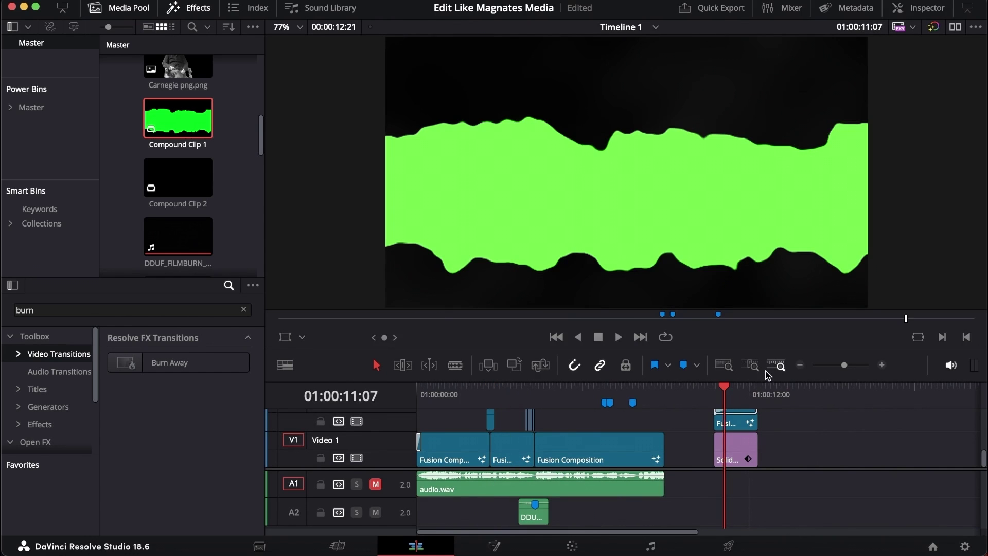
# Position the playhead at 01:00:11:38 and start a new compound clip from the stacked torn-edge clips.
pyautogui.moveTo(843, 363); pyautogui.dragTo(851, 367)
pyautogui.click(742, 392)
pyautogui.scroll(1, 806, 458)
pyautogui.scroll(-1, 813, 457)
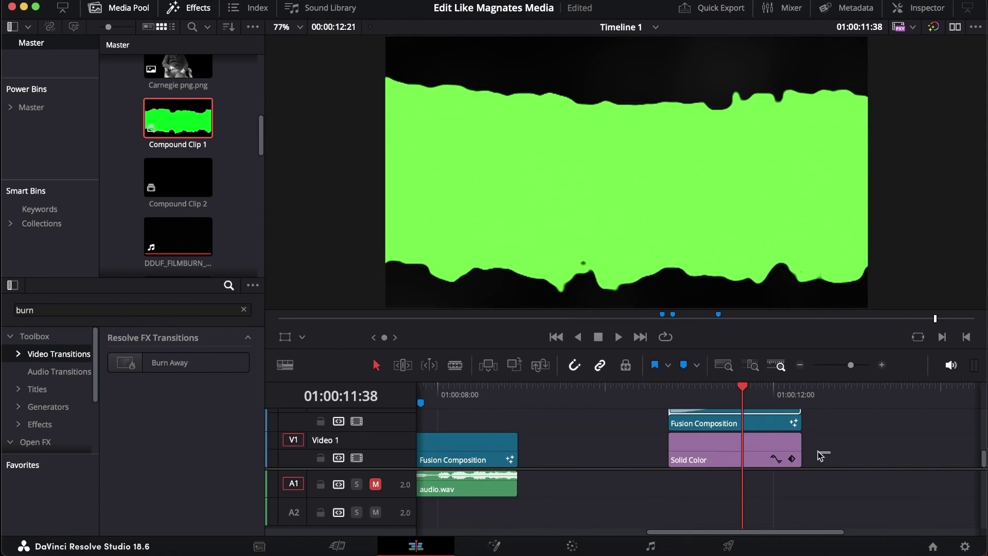
pyautogui.scroll(4, 818, 453)
pyautogui.scroll(-3, 763, 415)
pyautogui.rightClick(761, 410)
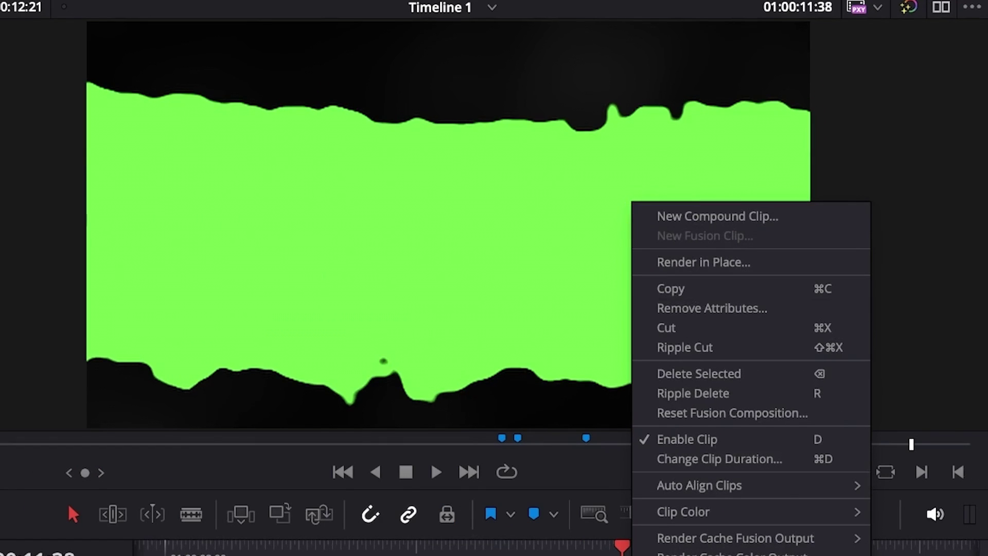
pyautogui.click(708, 227)
# Open the businessman composition in Fusion and examine its MediaIn1 node with Compound Clip 1 and the TimeSpeed1 node.
pyautogui.hscroll(-5, 487, 399)
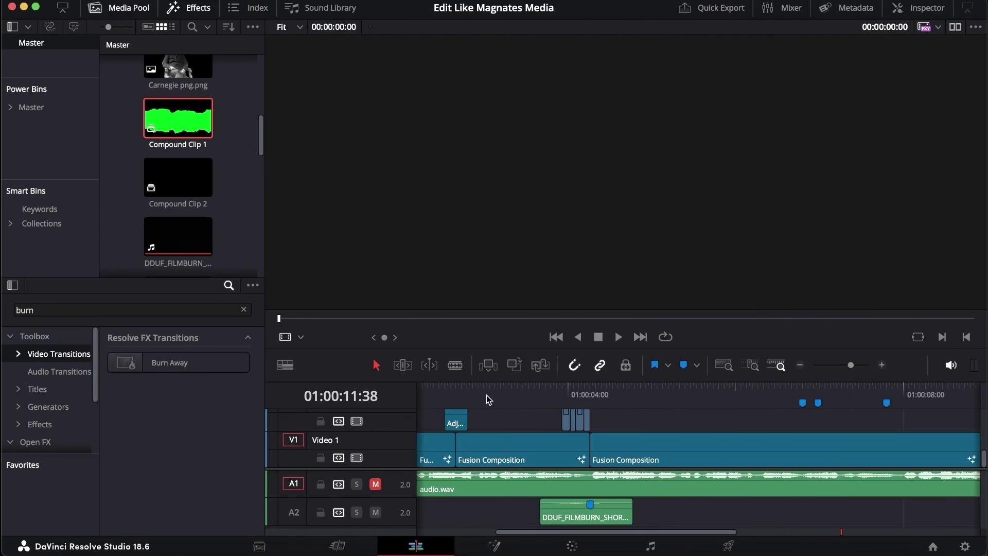
pyautogui.hscroll(-1, 493, 401)
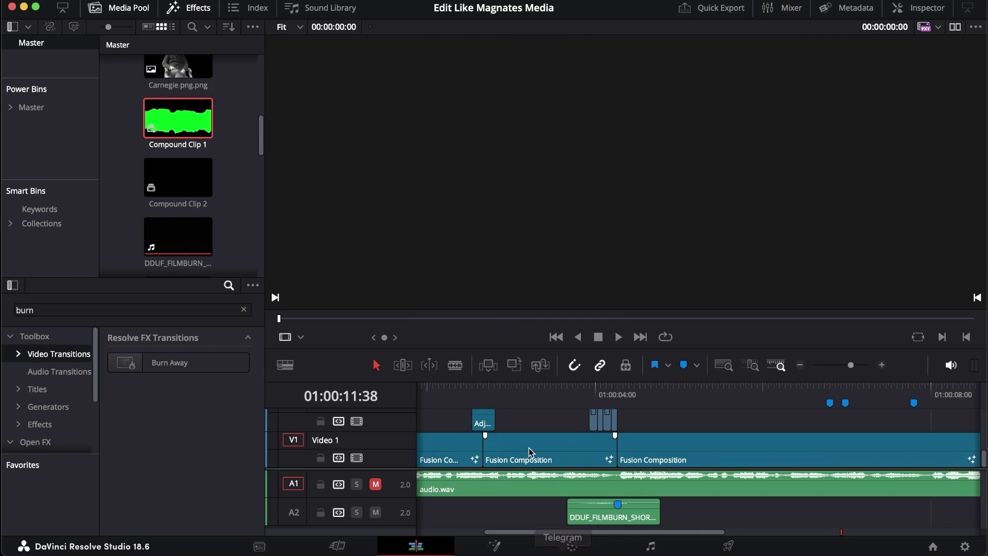
pyautogui.click(502, 545)
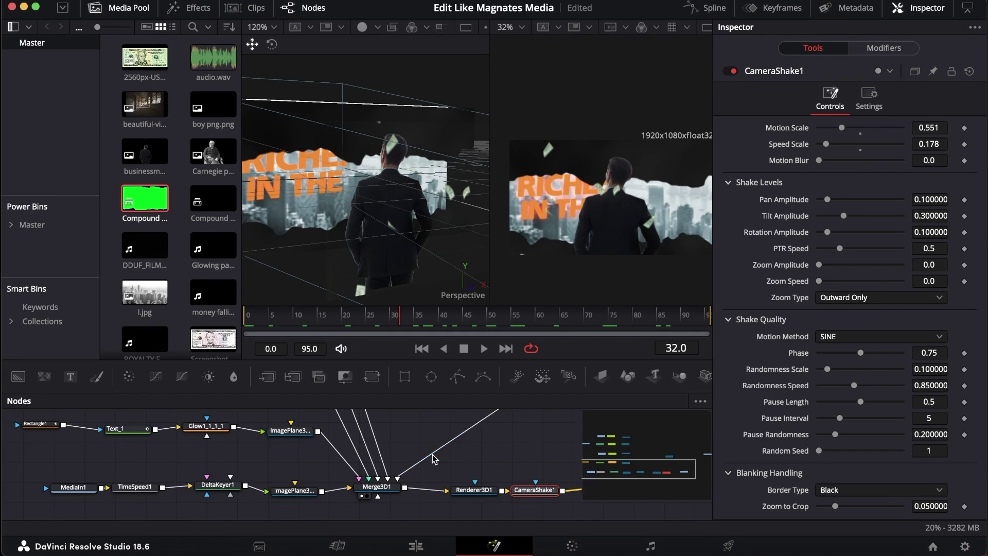
pyautogui.hscroll(-5, 425, 453)
pyautogui.click(197, 461)
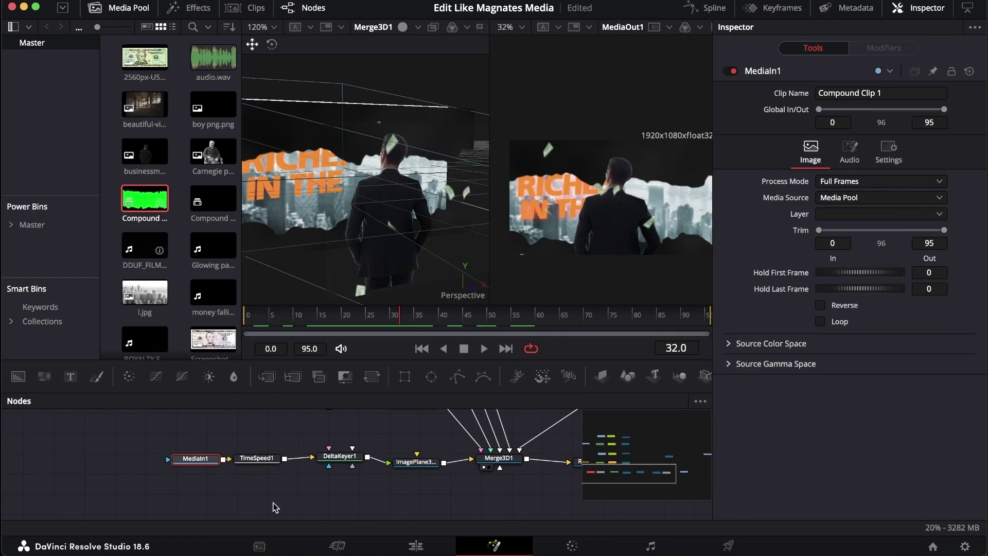
pyautogui.click(256, 458)
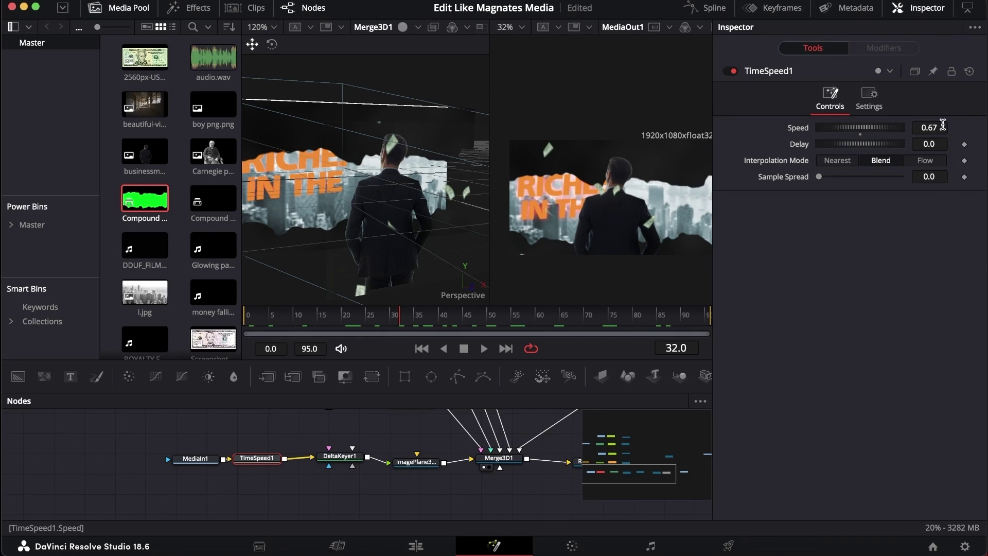
# Compare the TimeSpeed1 and DeltaKeyer1 outputs in the first viewer, leaving DeltaKeyer1 displayed.
pyautogui.click(340, 456)
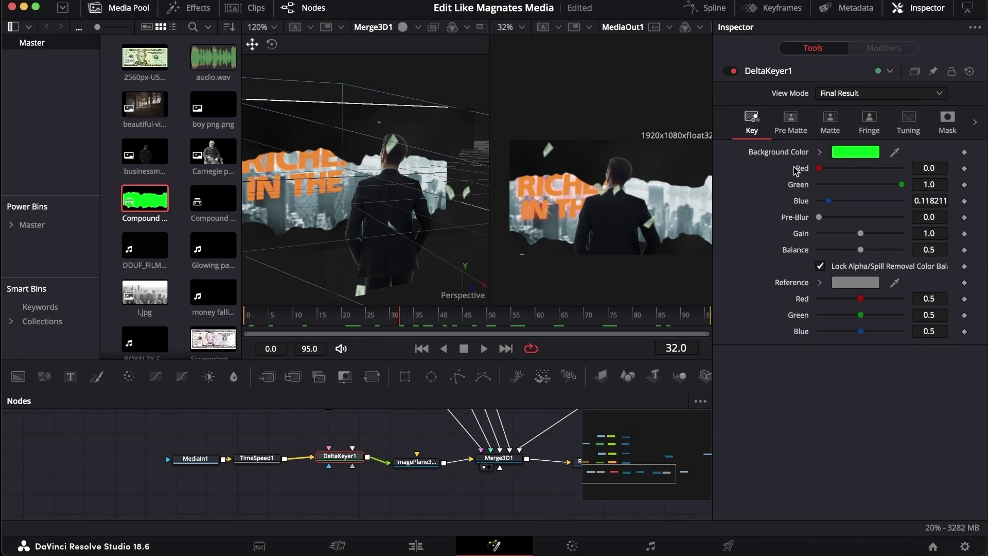
pyautogui.press('1')
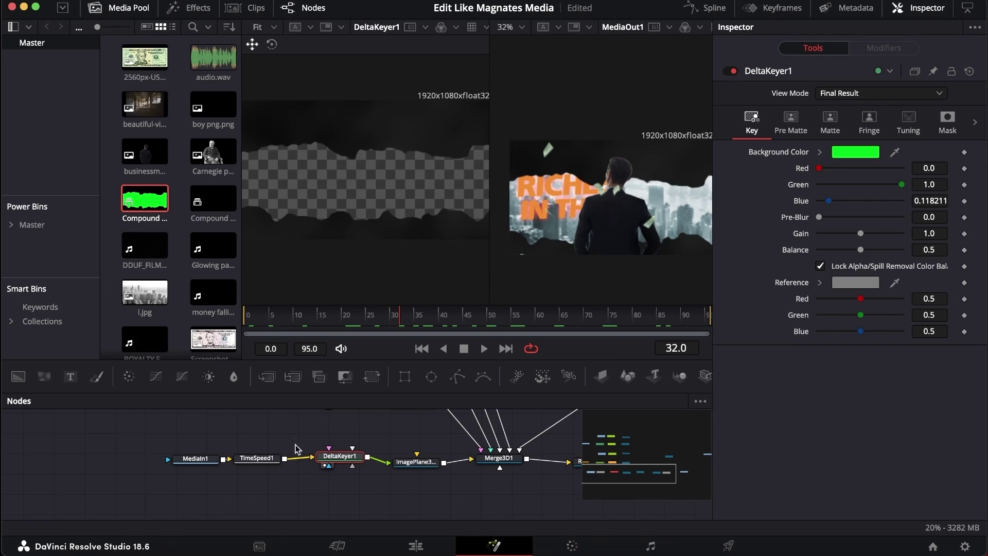
pyautogui.click(258, 458)
pyautogui.press('1')
pyautogui.click(340, 456)
pyautogui.press('1')
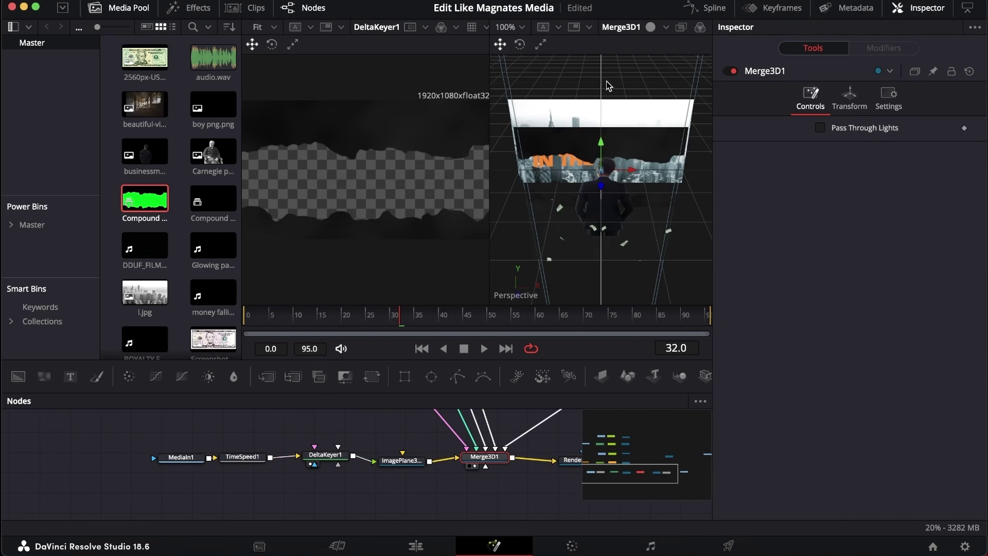
# Examine the Merge3D1 scene from the side to see how the image planes are layered behind the businessman.
pyautogui.scroll(-2, 605, 142)
pyautogui.scroll(2, 604, 143)
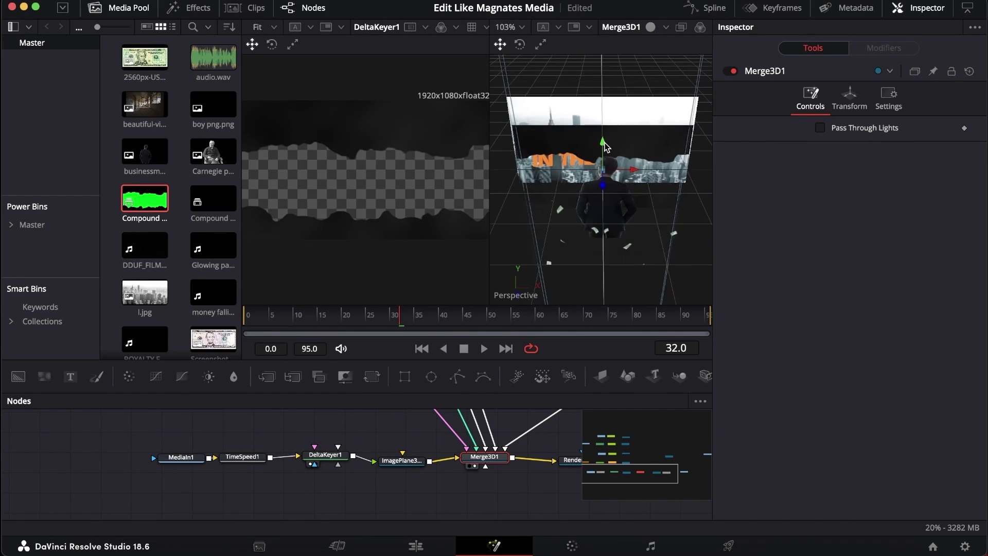
pyautogui.moveTo(604, 146); pyautogui.dragTo(593, 146)
# Inspect the Rectangle1 mask and the Text_1 node, and scrub to frame 28 to check the title's reveal in 3D.
pyautogui.scroll(3, 472, 463)
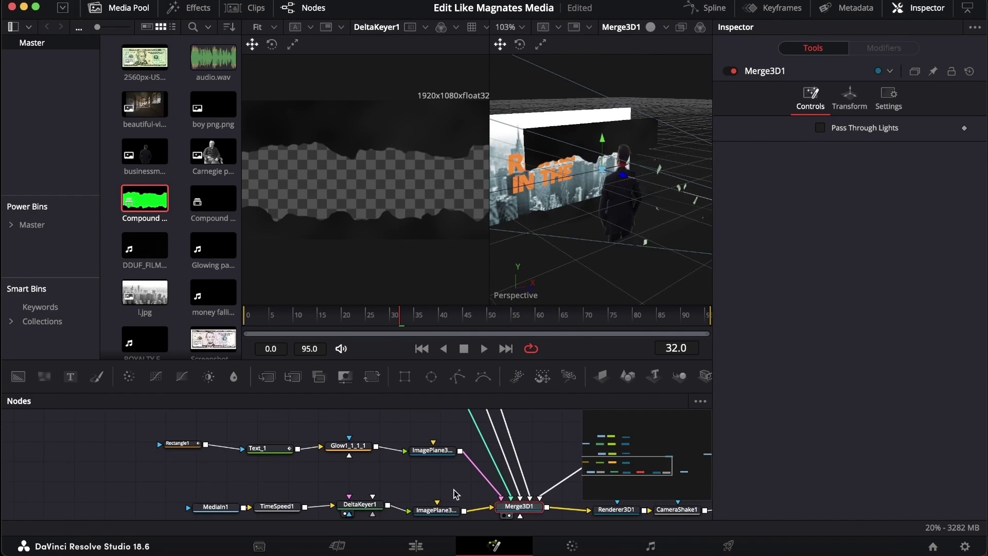
pyautogui.click(180, 443)
pyautogui.click(265, 451)
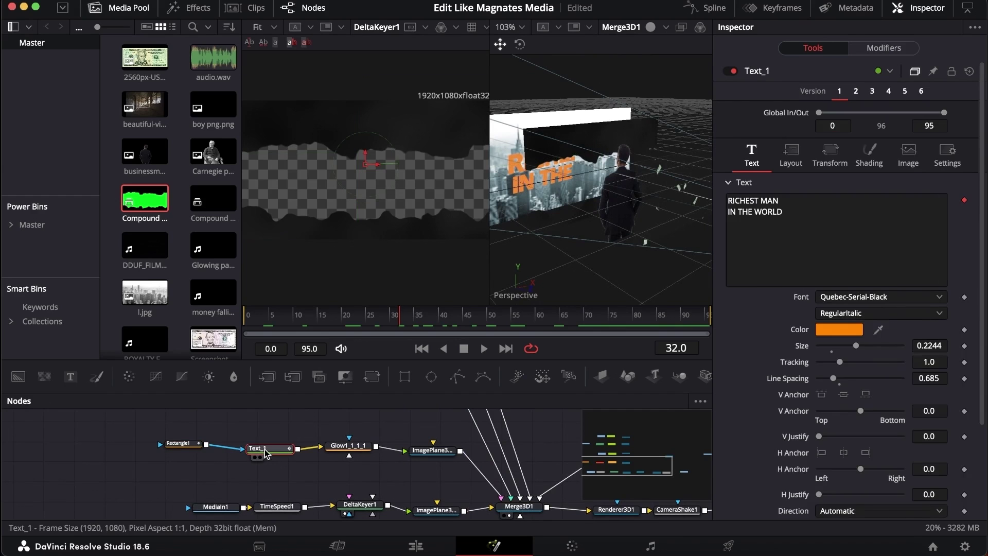
pyautogui.moveTo(563, 195); pyautogui.dragTo(559, 209)
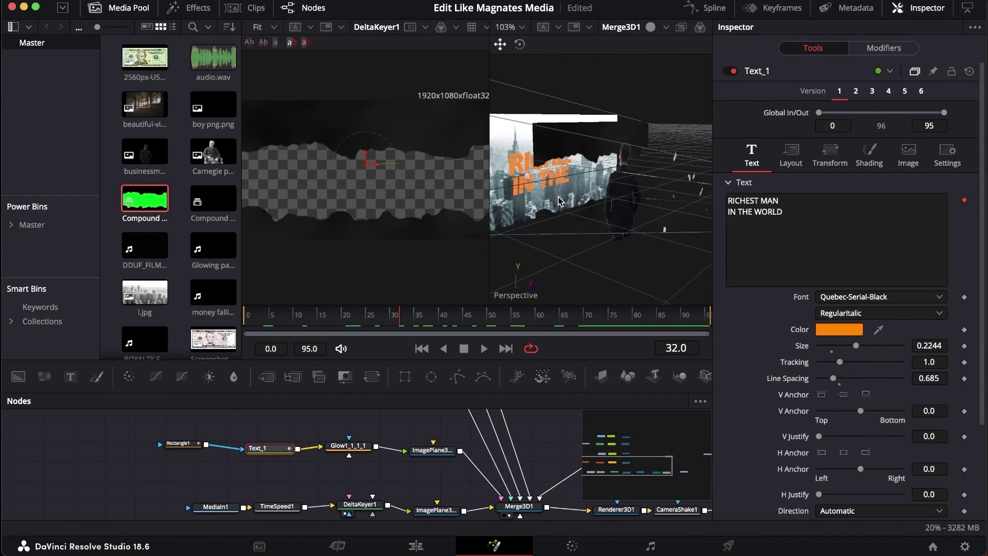
pyautogui.moveTo(308, 314); pyautogui.dragTo(381, 312)
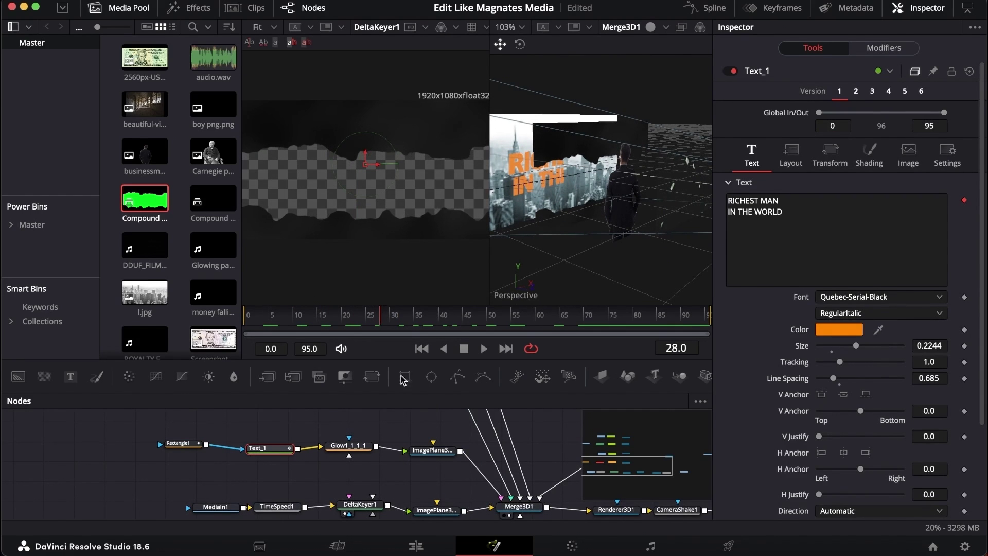
# Display the final MediaOut1 result in the second viewer.
pyautogui.hscroll(5, 471, 520)
pyautogui.click(532, 492)
pyautogui.press('2')
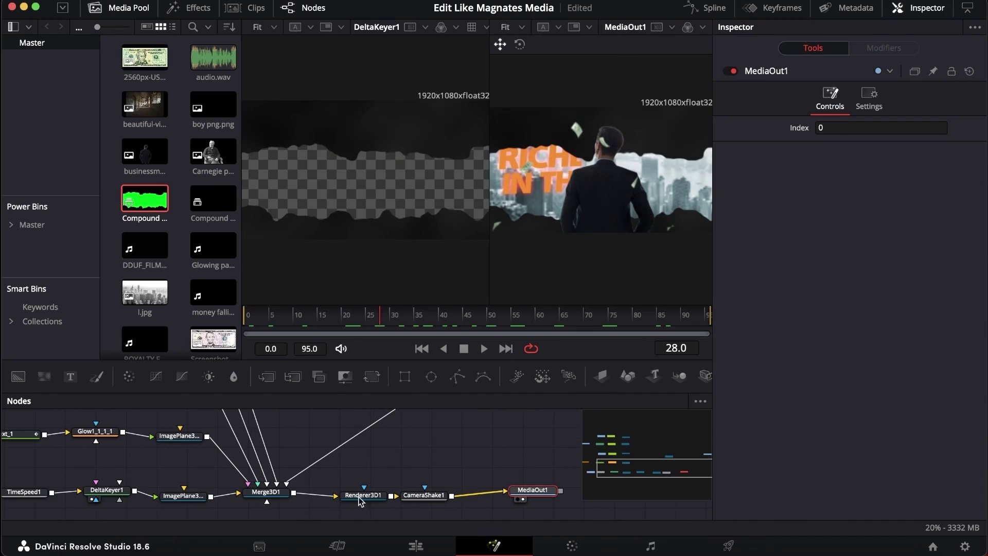
# Display Text_1 in the first viewer and scrub from the start to frame 76 to check how the Rectangle1 mask reveals the title.
pyautogui.moveTo(272, 314); pyautogui.dragTo(433, 328)
pyautogui.hscroll(-5, 81, 434)
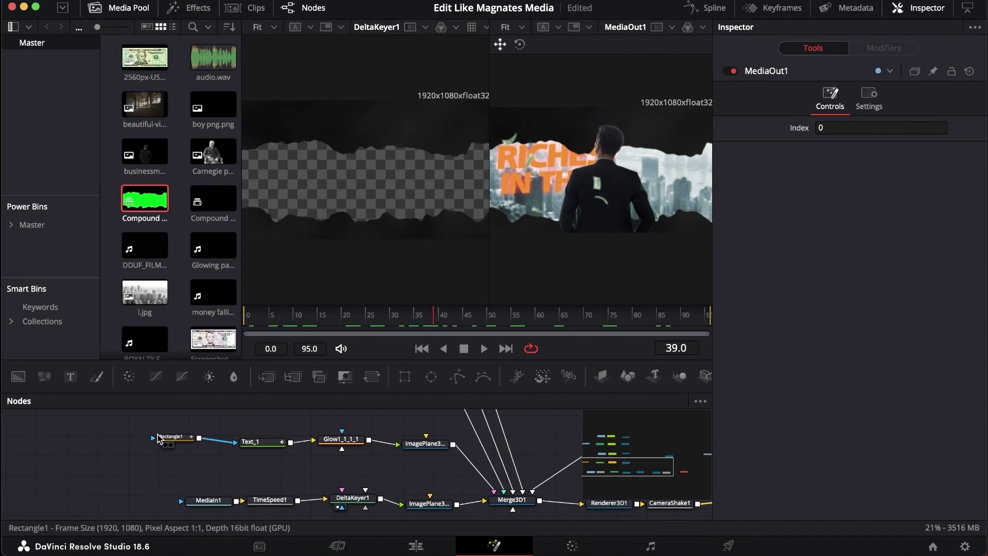
pyautogui.click(267, 443)
pyautogui.press('1')
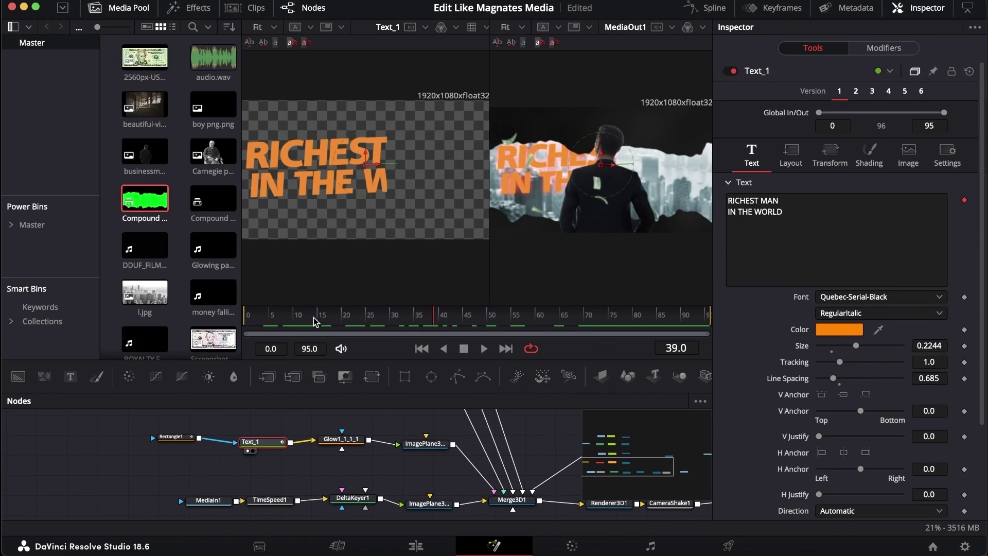
pyautogui.moveTo(313, 318); pyautogui.dragTo(188, 403)
pyautogui.click(172, 437)
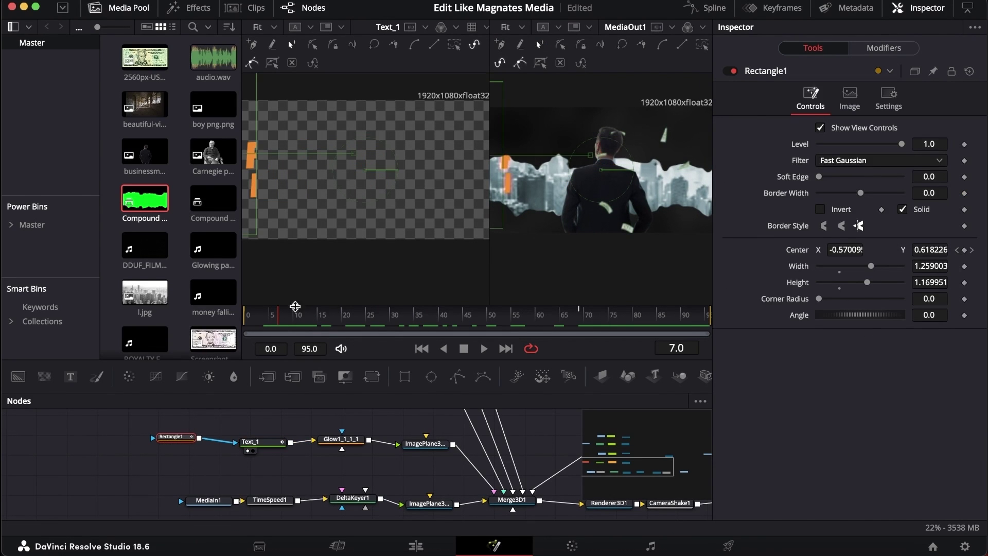
pyautogui.click(261, 319)
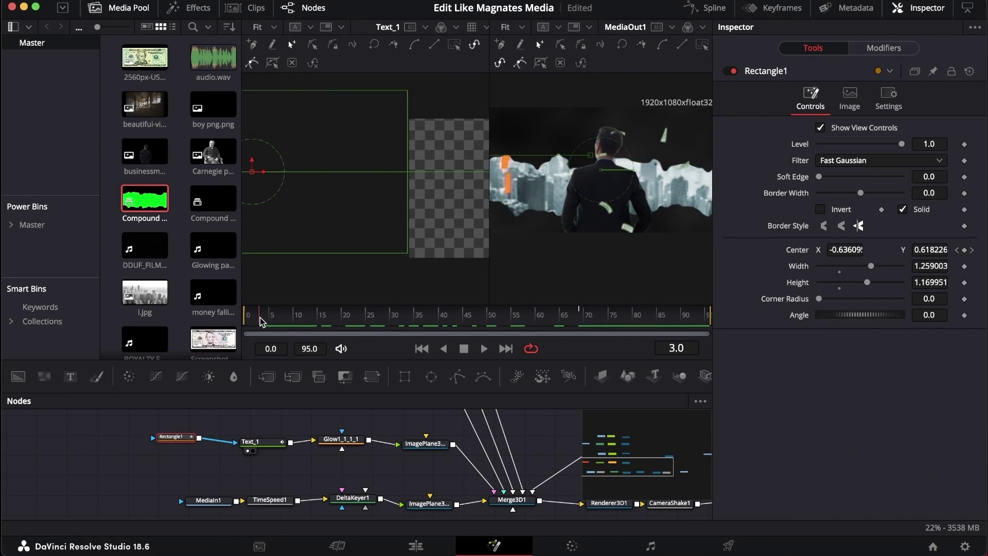
pyautogui.moveTo(261, 322); pyautogui.dragTo(615, 343)
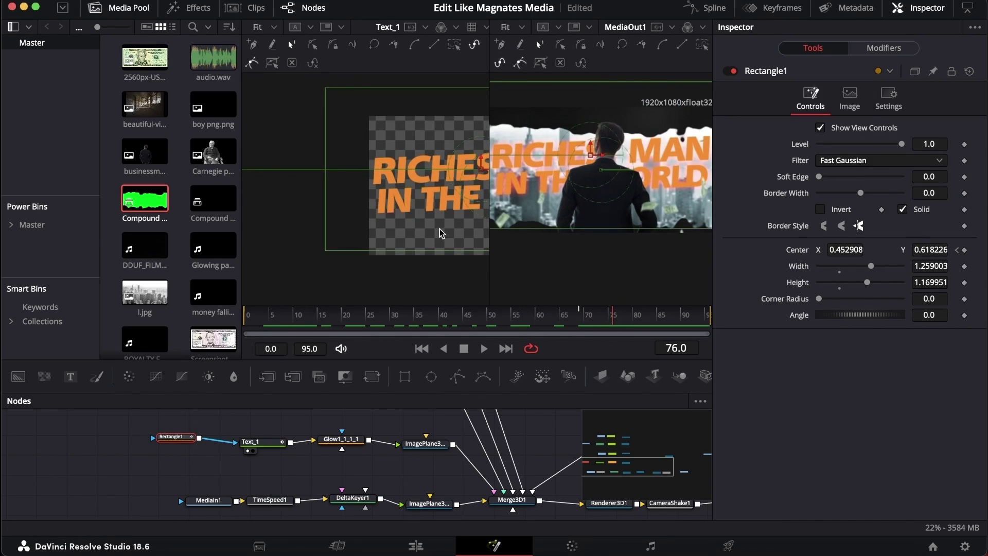
# Inspect the title's text and layout rotation settings, its Glow1_1_1_1 settings, and the ImagePlane3D2 node.
pyautogui.click(260, 443)
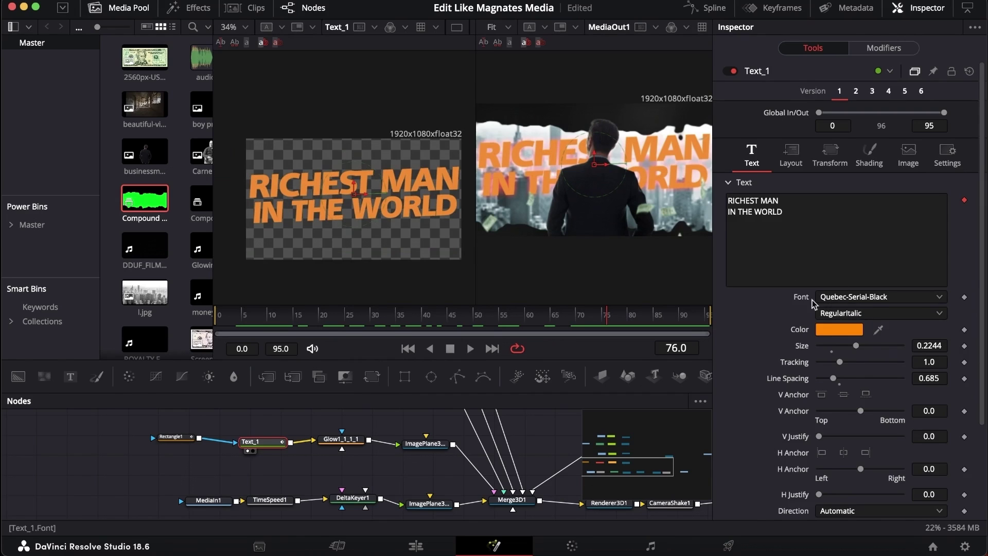
pyautogui.click(791, 155)
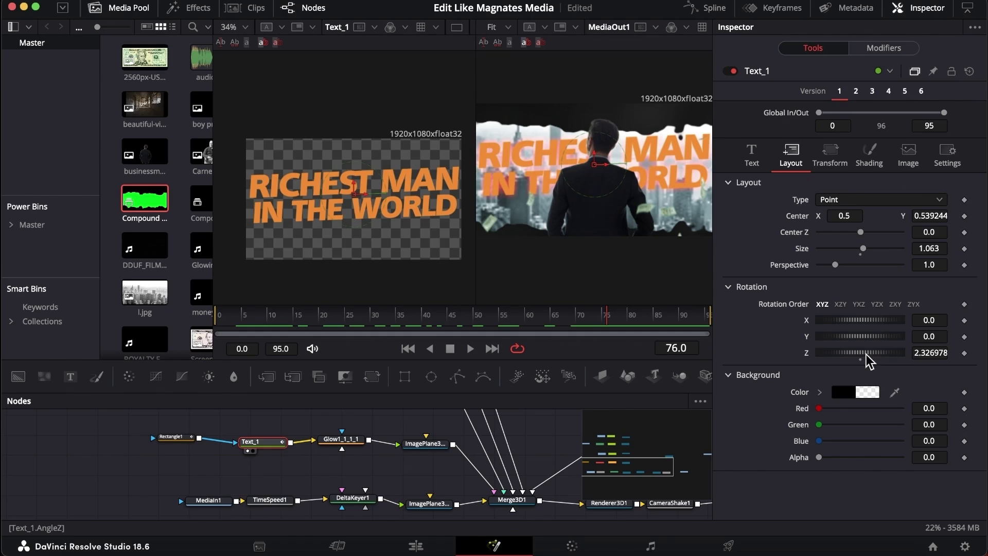
pyautogui.click(340, 439)
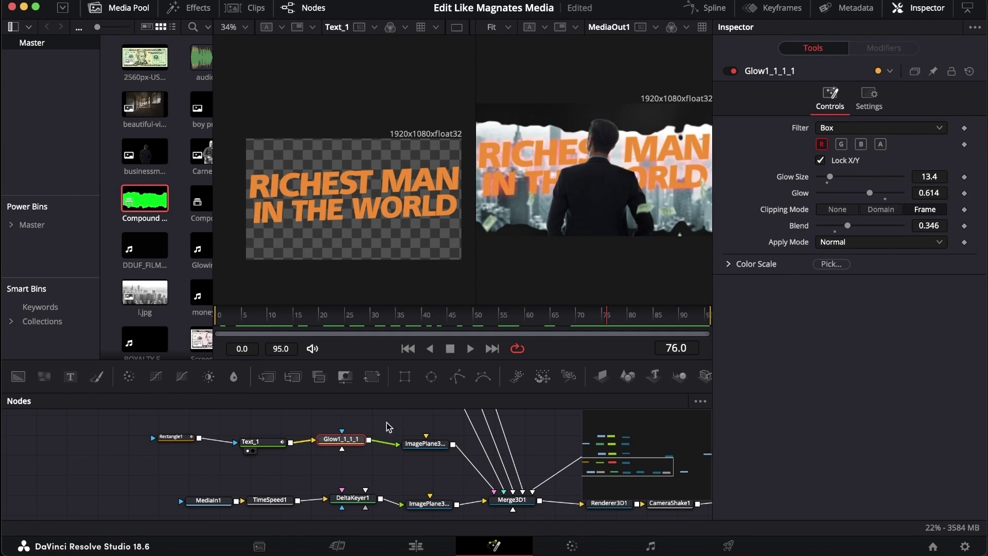
pyautogui.click(426, 445)
pyautogui.scroll(3, 427, 450)
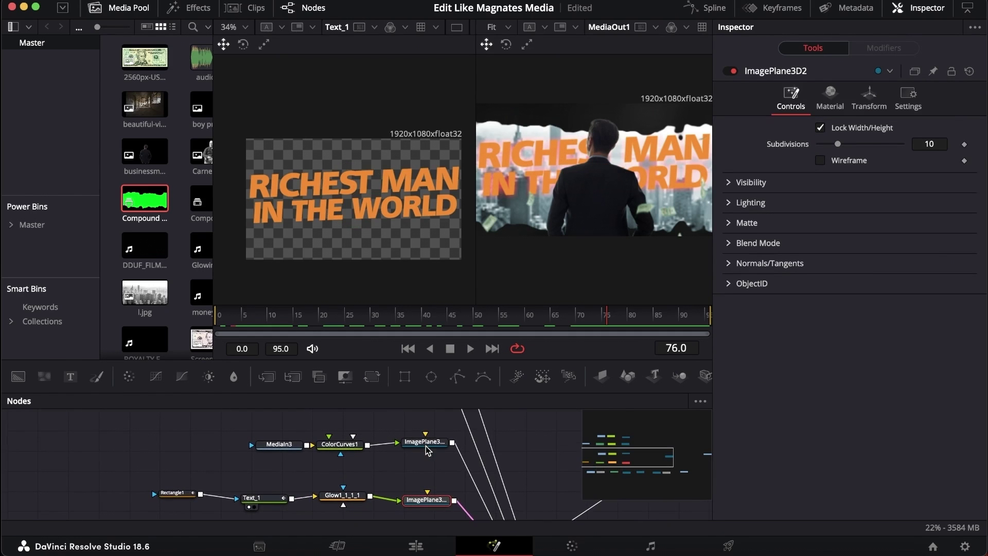
# Display the MediaIn3 businessman image in the first viewer and fit the whole figure in view.
pyautogui.scroll(-1, 450, 467)
pyautogui.hscroll(1, 449, 467)
pyautogui.click(243, 426)
pyautogui.press('1')
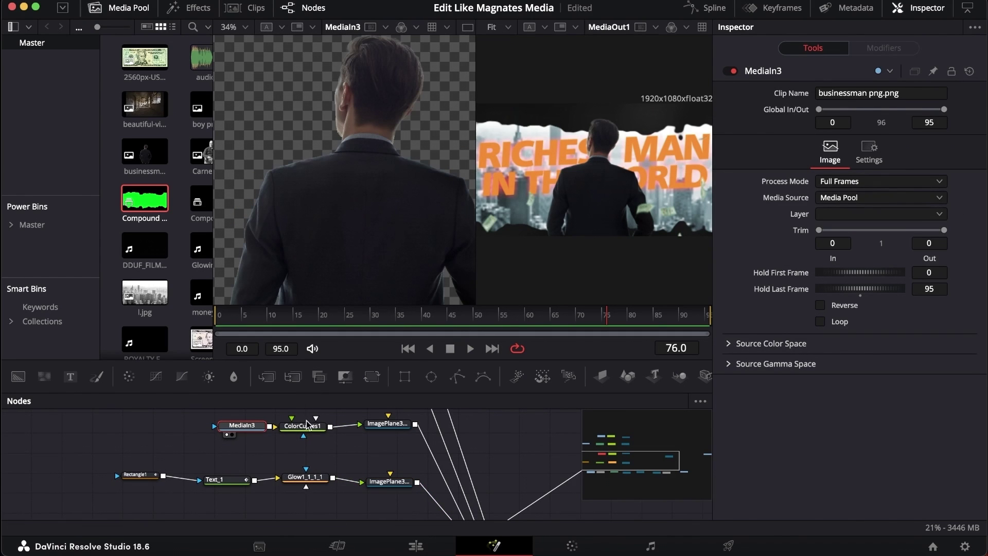
pyautogui.scroll(1, 307, 424)
pyautogui.scroll(-4, 403, 131)
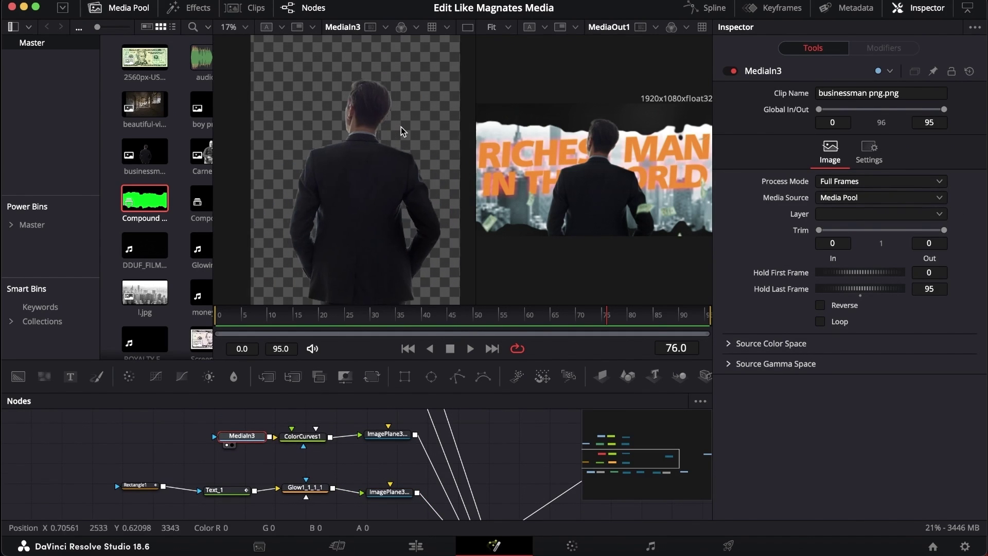
# Inspect the businessman's ColorCurves1 adjustment, and display its ImagePlane3D3 output in the first viewer.
pyautogui.hscroll(1, 403, 131)
pyautogui.click(312, 439)
pyautogui.press('1')
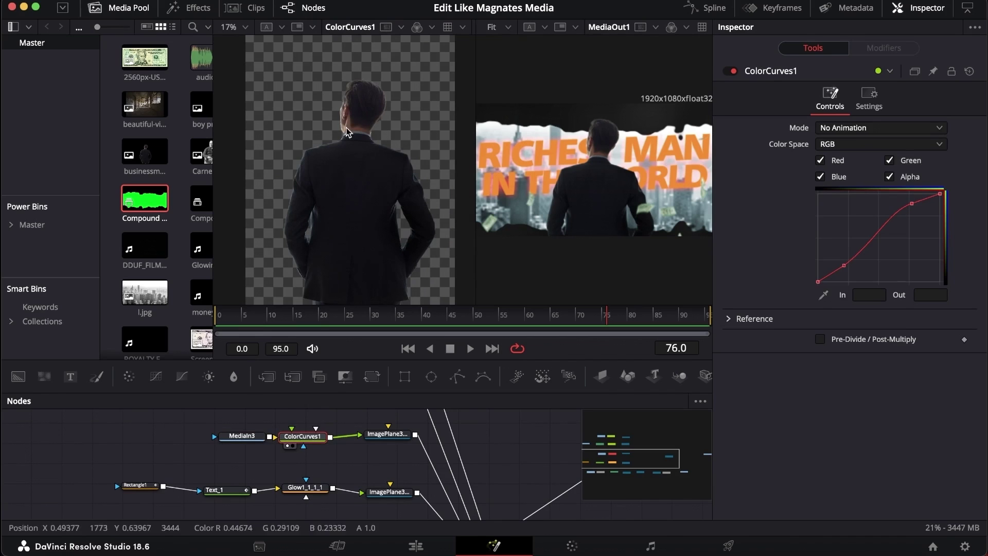
pyautogui.click(250, 436)
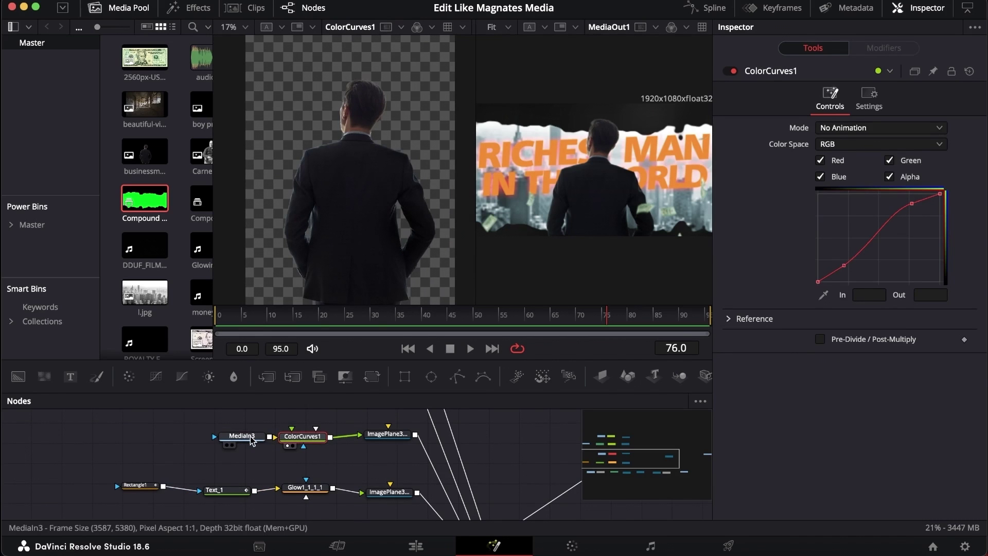
pyautogui.click(296, 437)
pyautogui.press('1')
pyautogui.click(388, 435)
pyautogui.press('1')
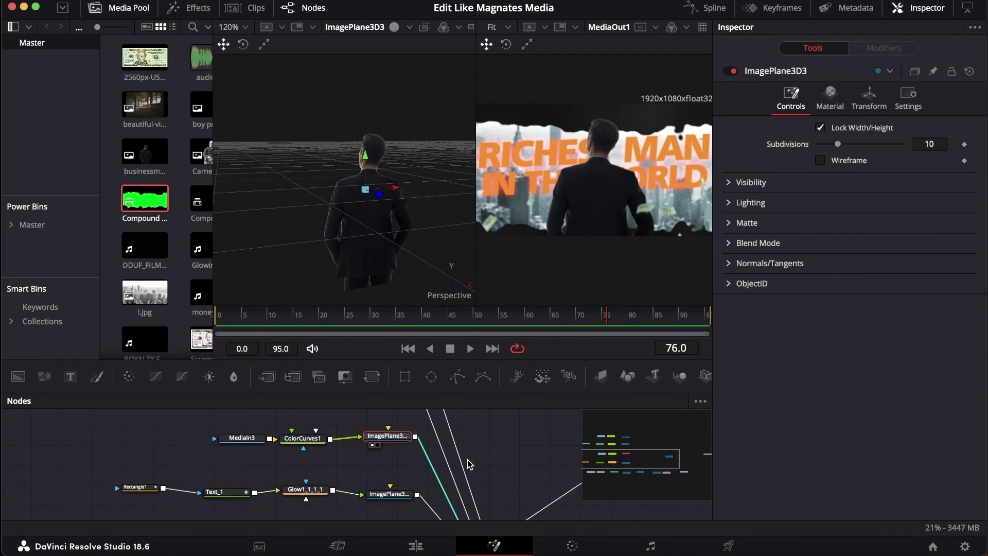
# Display the Merge3D1 scene in the first viewer and view its layered image planes from an angle.
pyautogui.scroll(-5, 463, 453)
pyautogui.moveTo(441, 445); pyautogui.dragTo(266, 243)
pyautogui.scroll(-3, 409, 196)
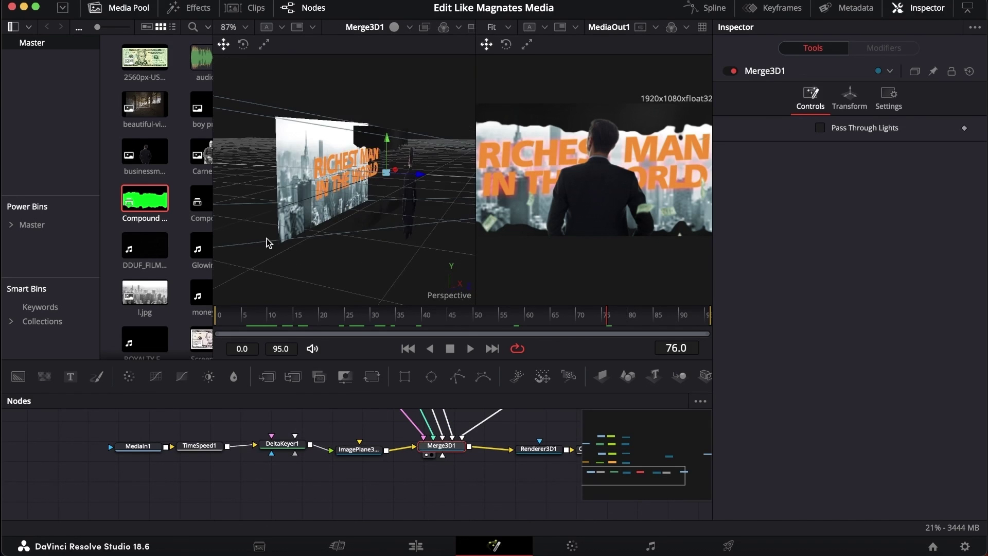
pyautogui.moveTo(300, 194); pyautogui.dragTo(360, 191)
pyautogui.scroll(2, 263, 430)
# Select ImagePlane3D1 and examine where the torn-edge plane sits between the title and the businessman.
pyautogui.click(357, 497)
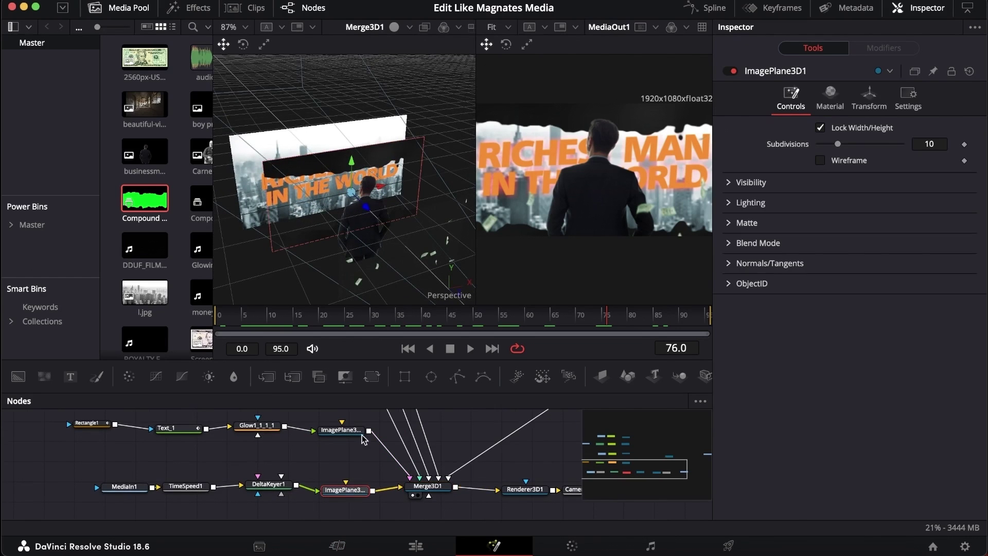
pyautogui.moveTo(375, 248); pyautogui.dragTo(389, 240)
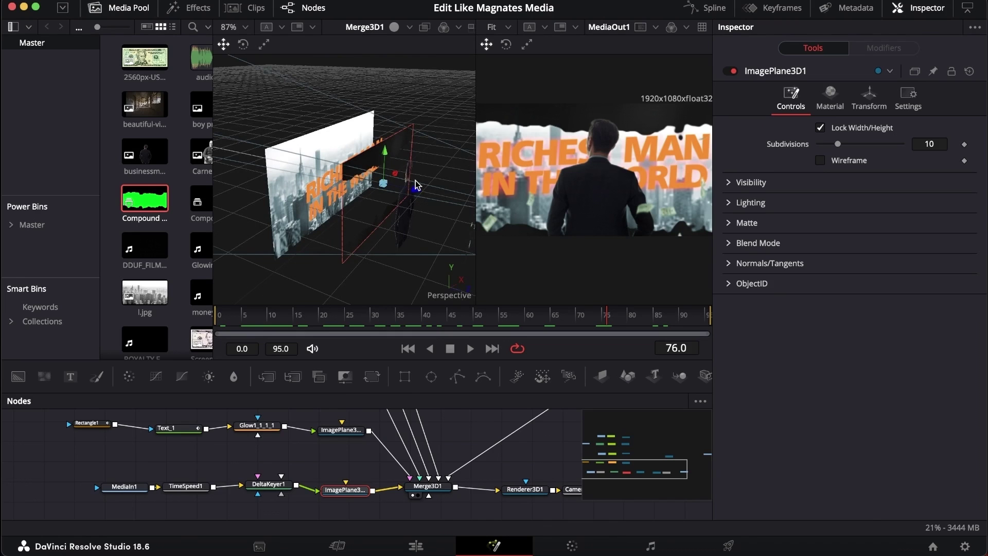
pyautogui.moveTo(409, 193); pyautogui.dragTo(416, 197)
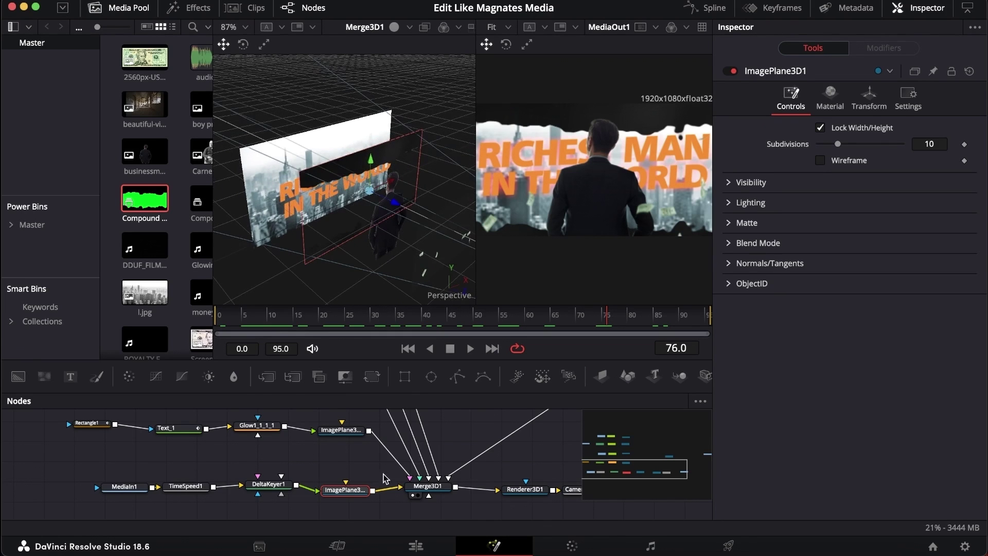
# Try moving the ImagePlane3D1 torn-edge plane forward along Z by about 0.28, and undo the move.
pyautogui.click(869, 106)
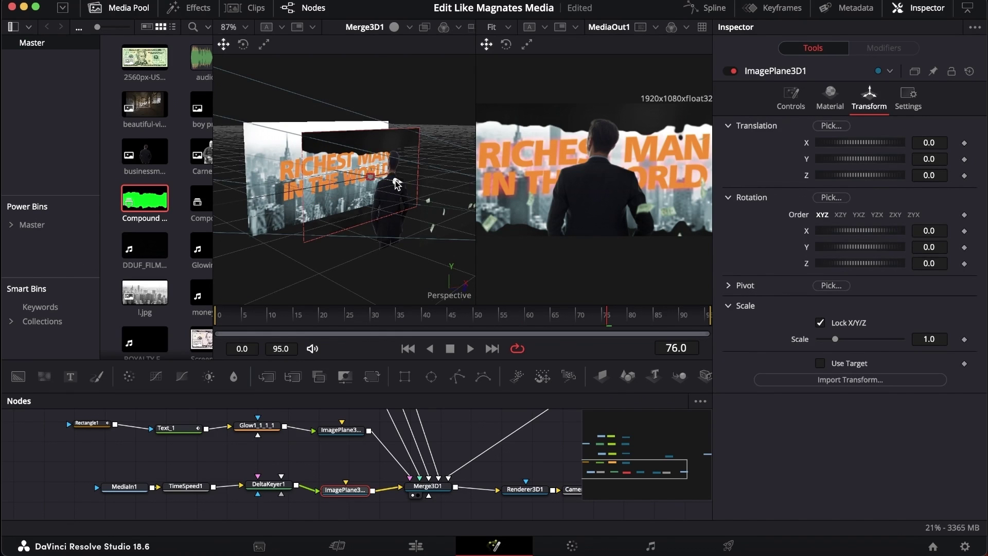
pyautogui.moveTo(396, 183); pyautogui.dragTo(434, 192)
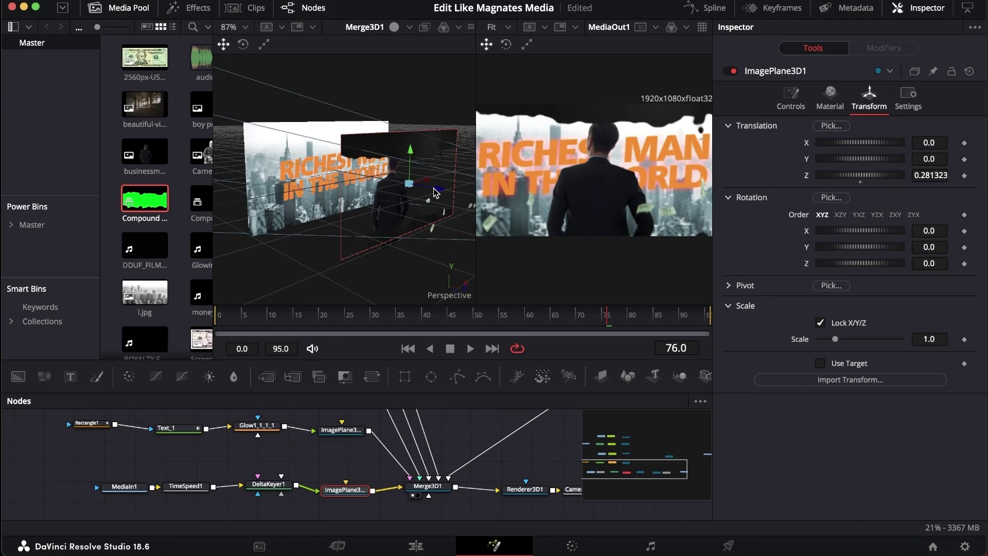
pyautogui.press('super+z')
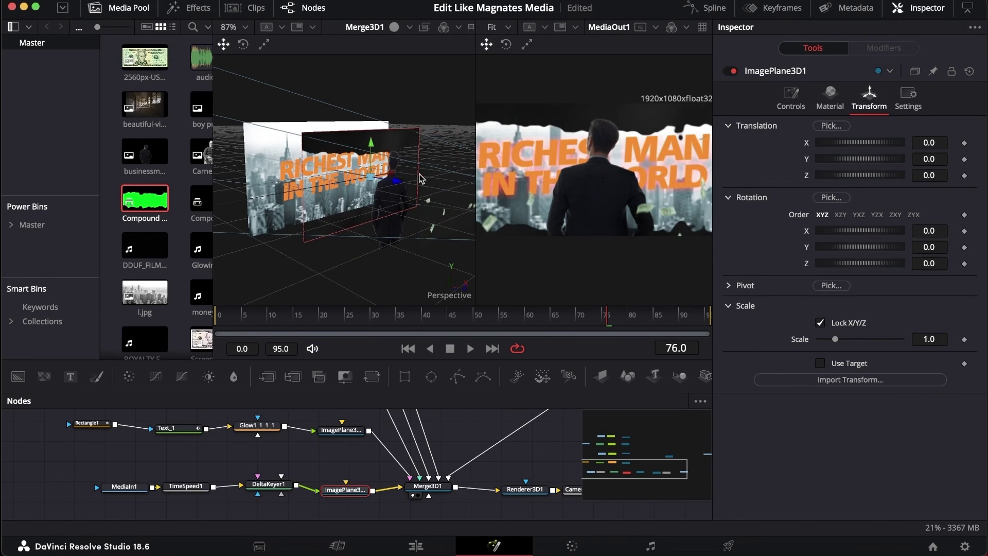
# Examine the depth spacing between the city, title, torn-edge and businessman planes from several angles.
pyautogui.hscroll(-5, 397, 171)
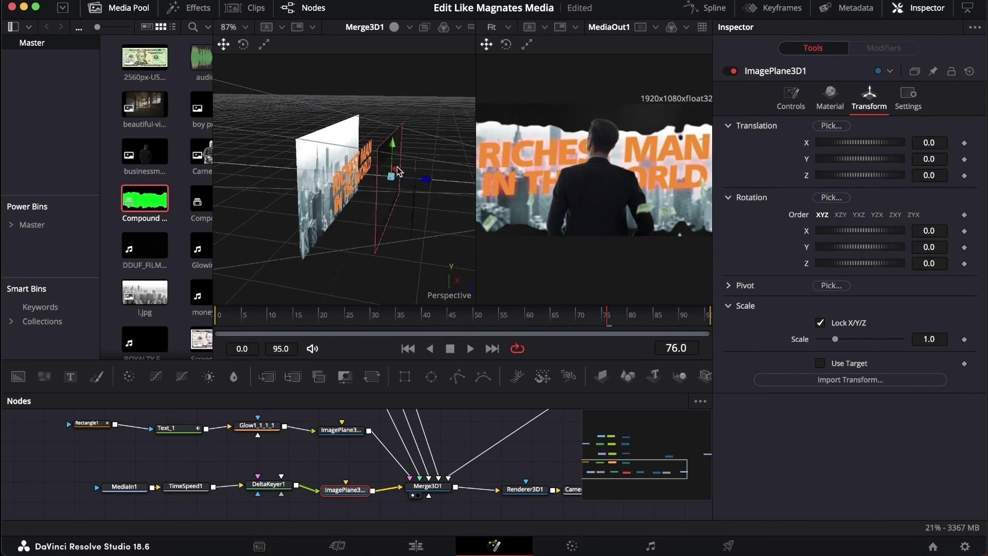
pyautogui.hscroll(3, 397, 171)
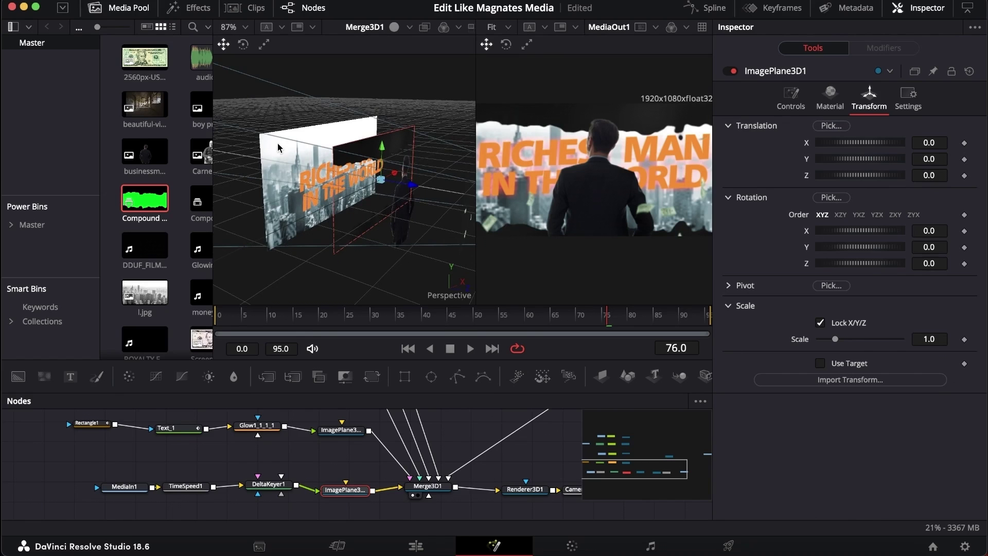
pyautogui.hscroll(3, 403, 146)
pyautogui.hscroll(-5, 404, 146)
pyautogui.hscroll(4, 405, 146)
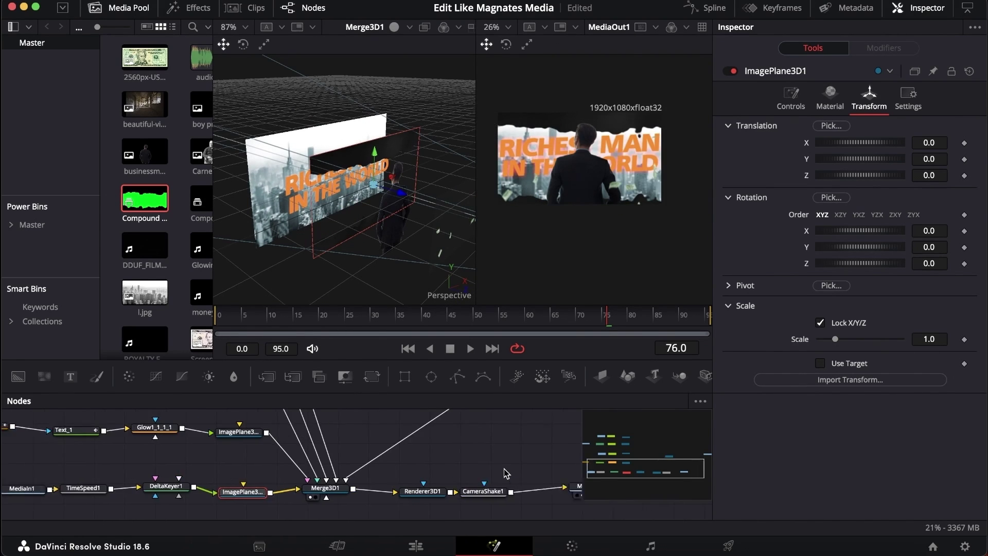
# Select MediaOut1 and inspect the final composite at closer range in the second viewer.
pyautogui.hscroll(5, 504, 472)
pyautogui.click(466, 488)
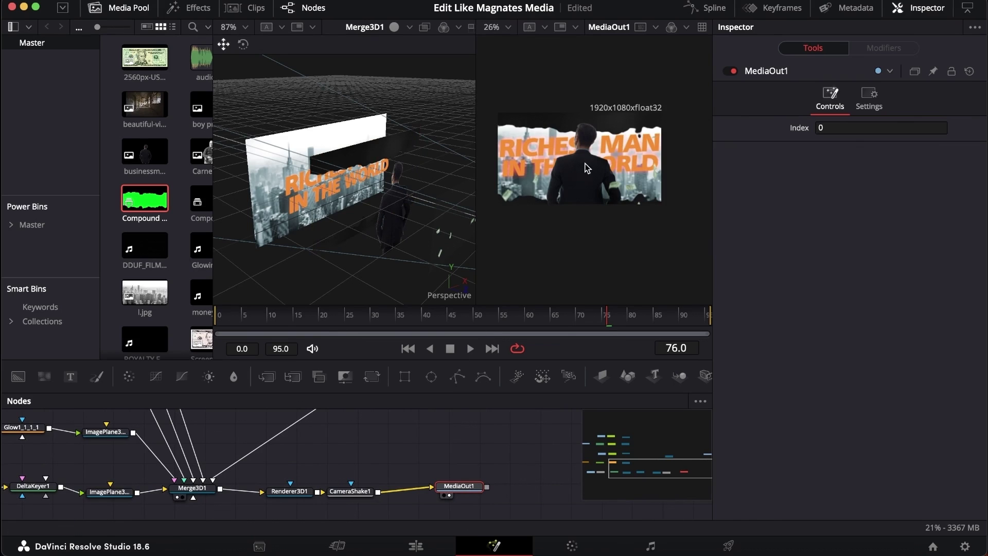
pyautogui.scroll(4, 587, 169)
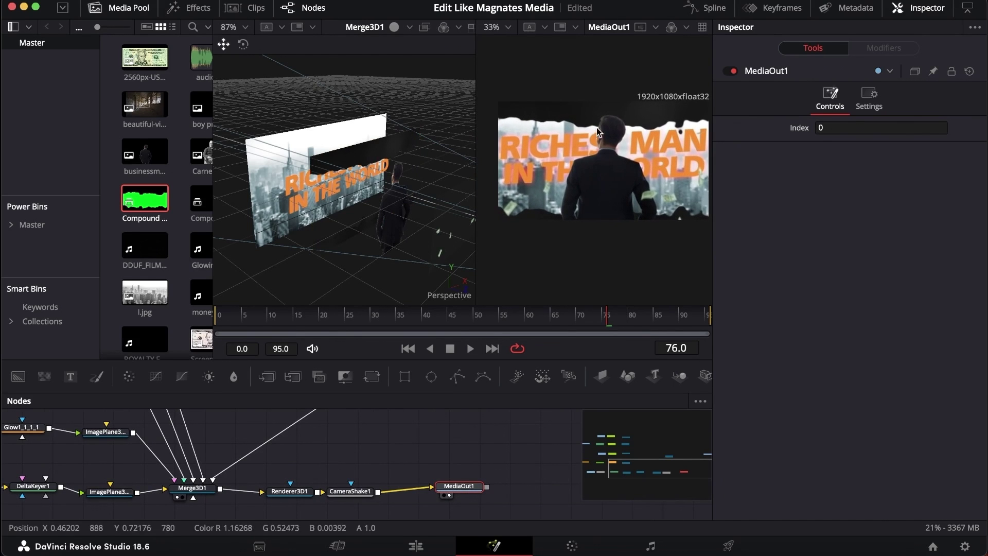
pyautogui.scroll(-2, 597, 132)
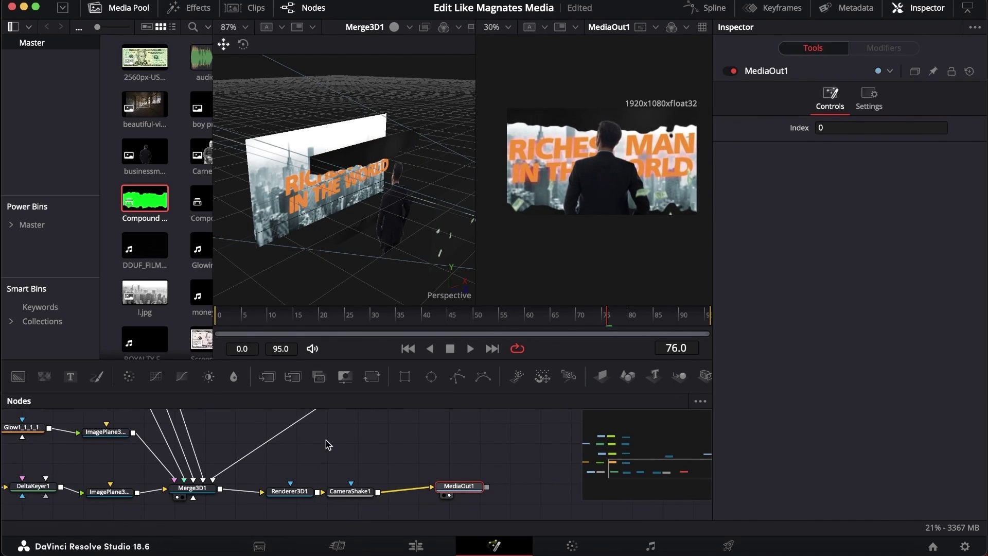
# Display the MediaIn4 falling-money green screen clip in the first viewer and scrub to frame 52.
pyautogui.hscroll(-5, 326, 443)
pyautogui.scroll(-3, 326, 444)
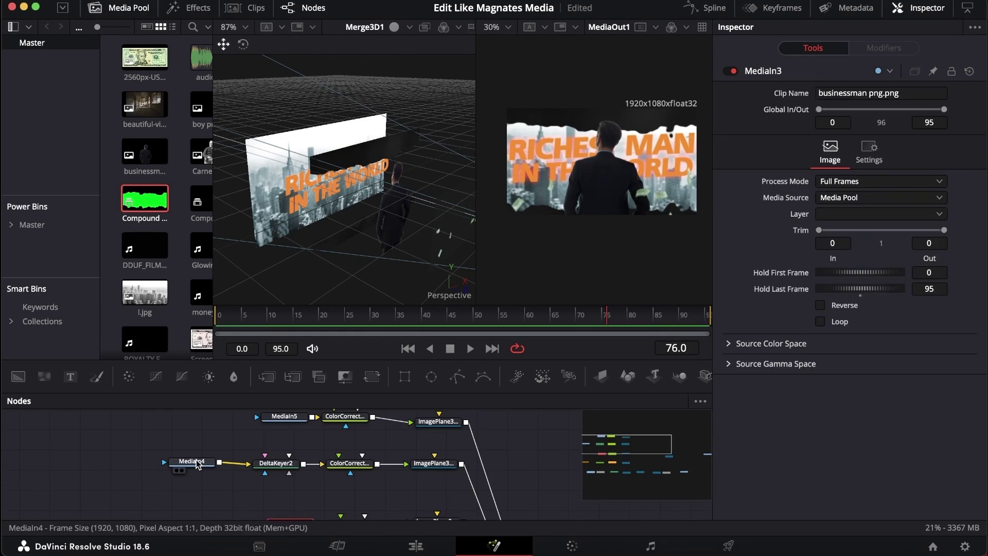
pyautogui.press('1')
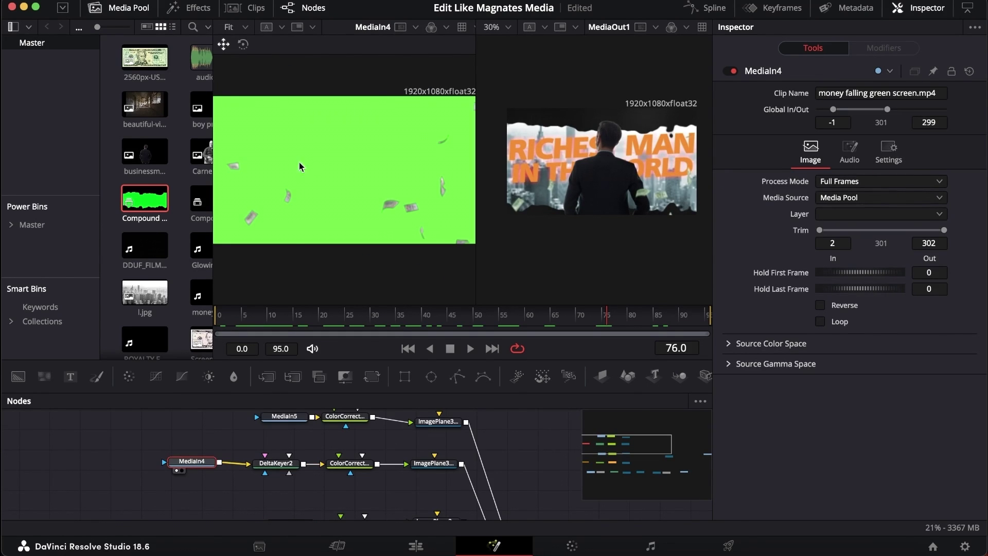
pyautogui.scroll(-2, 307, 137)
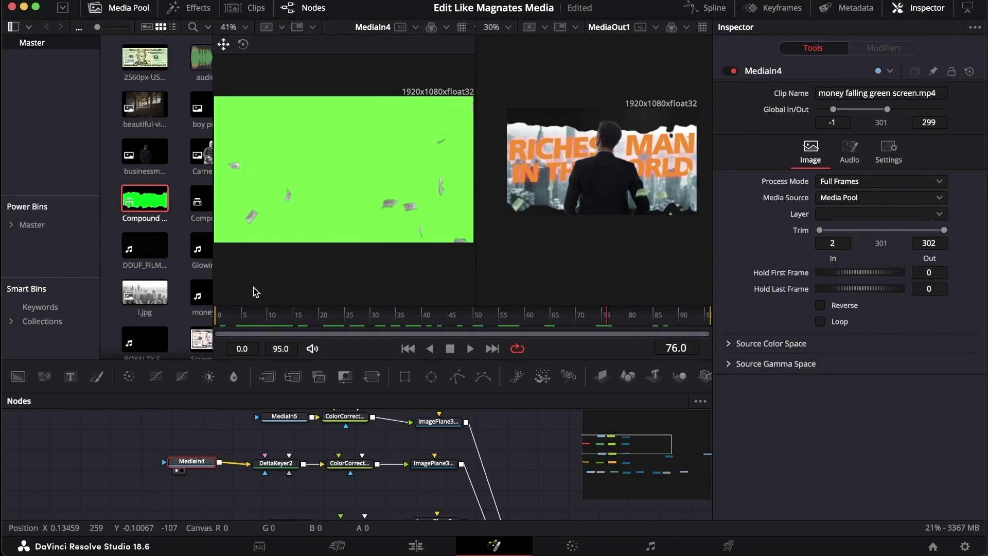
pyautogui.moveTo(249, 315); pyautogui.dragTo(488, 327)
# View the falling-money chain's DeltaKeyer2, ColorCorrector1 and ImagePlane3D4 outputs one after another in the first viewer.
pyautogui.click(275, 463)
pyautogui.press('1')
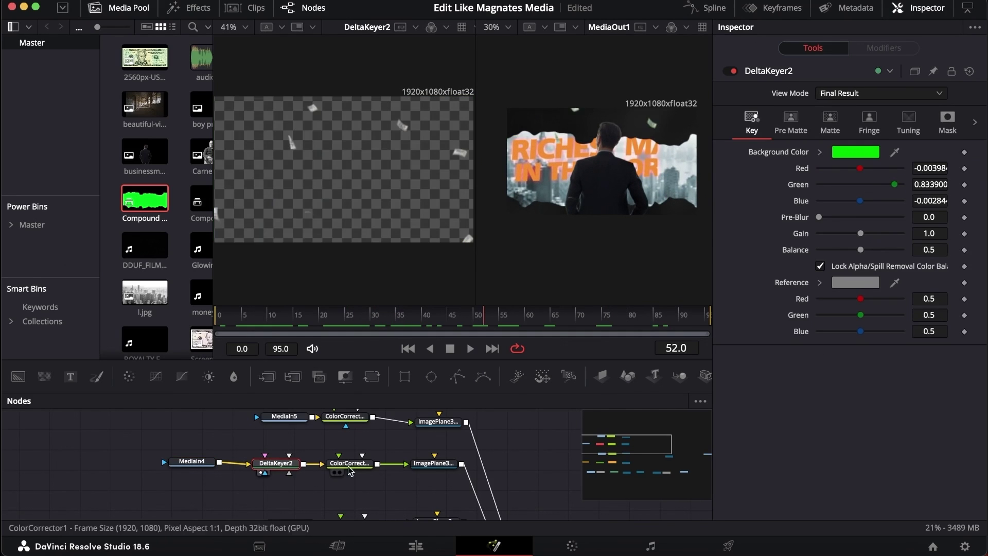
pyautogui.click(361, 464)
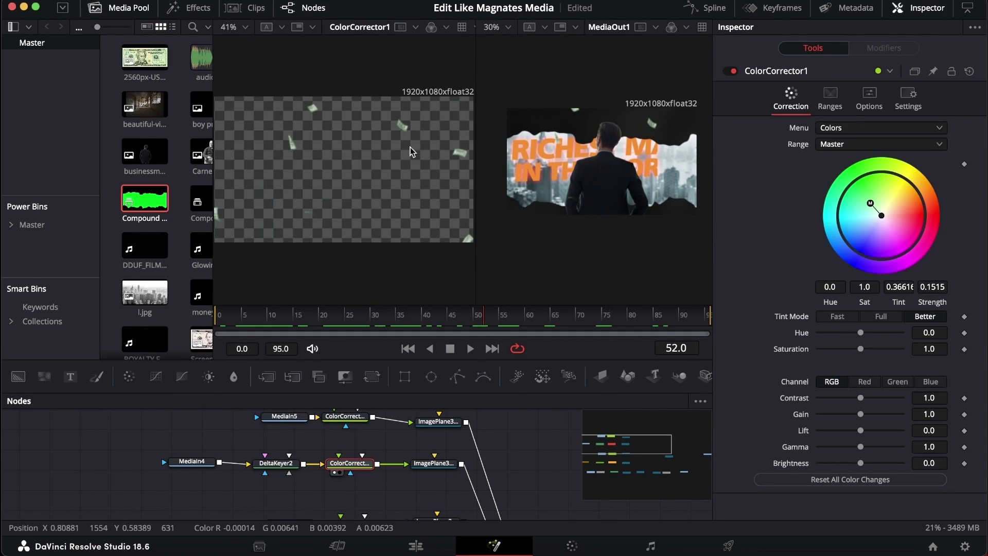
pyautogui.click(427, 463)
pyautogui.press('1')
# Display Merge3D1 in the first viewer to check where the falling-money plane sits relative to the businessman.
pyautogui.scroll(-10, 473, 463)
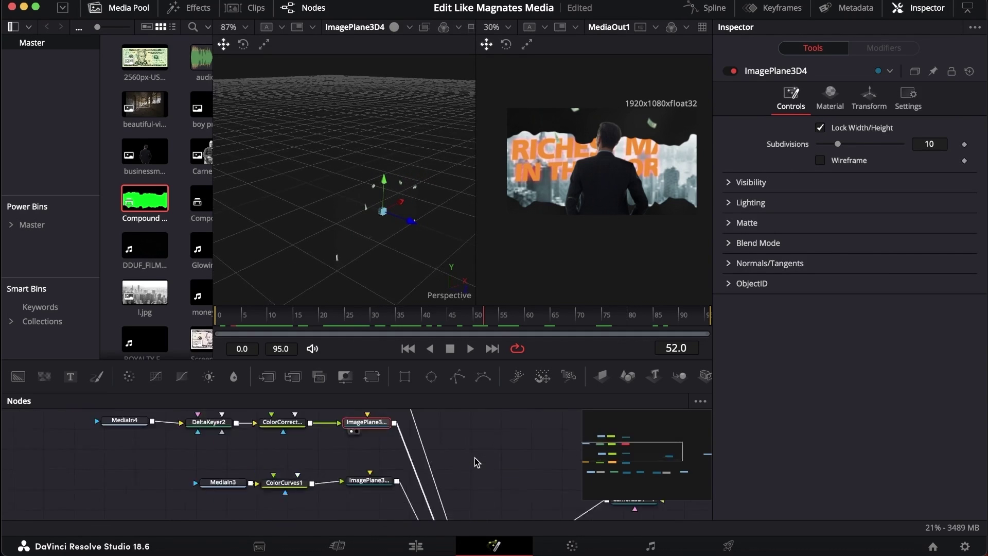
pyautogui.click(386, 413)
pyautogui.scroll(1, 392, 412)
pyautogui.press('1')
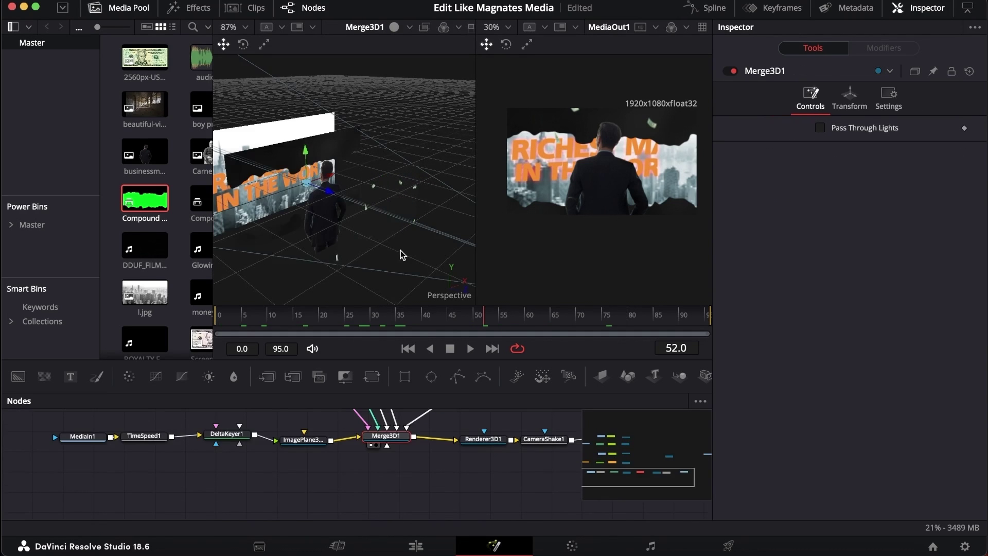
pyautogui.moveTo(417, 210); pyautogui.dragTo(410, 212)
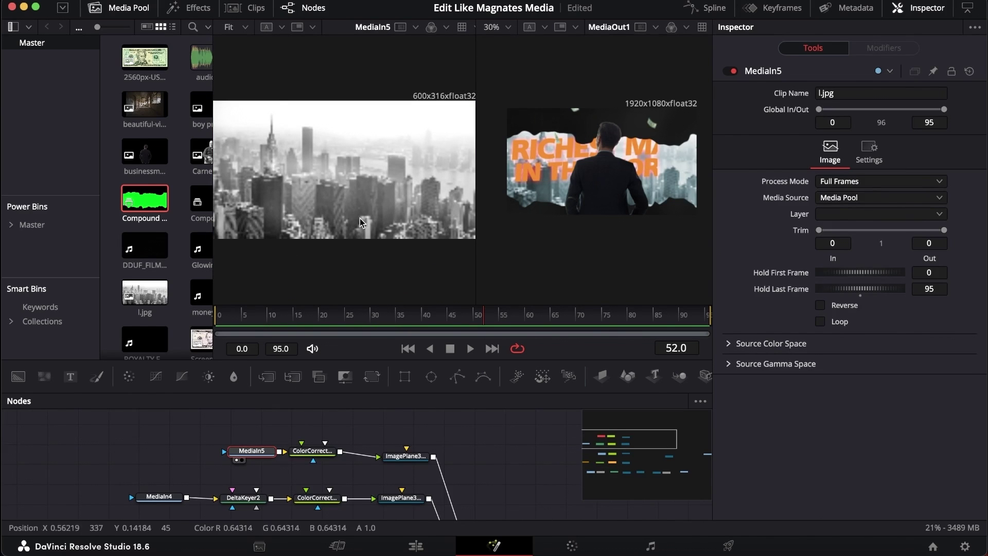
# View the city background chain's ColorCorrector2 and ImagePlane3D5 outputs one after another in the first viewer.
pyautogui.click(313, 451)
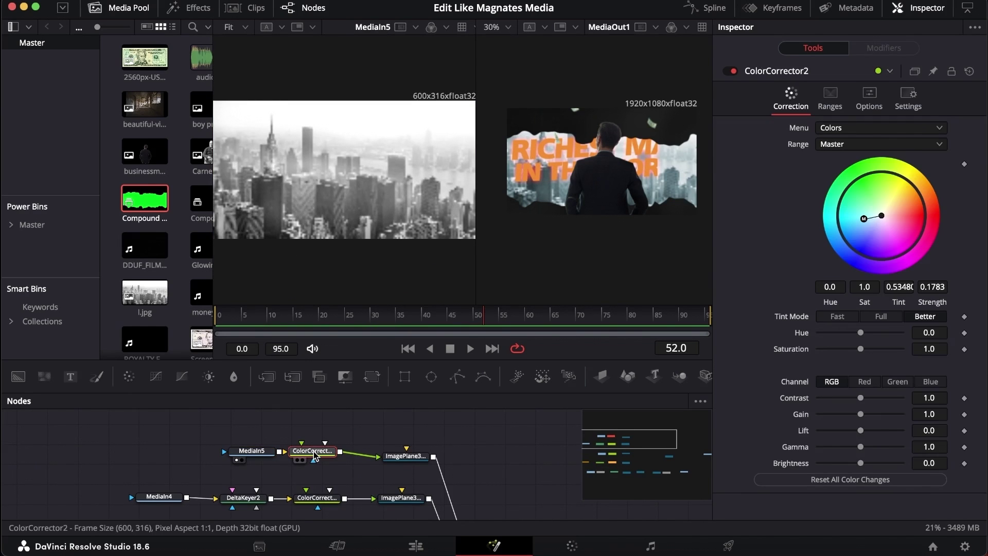
pyautogui.press('1')
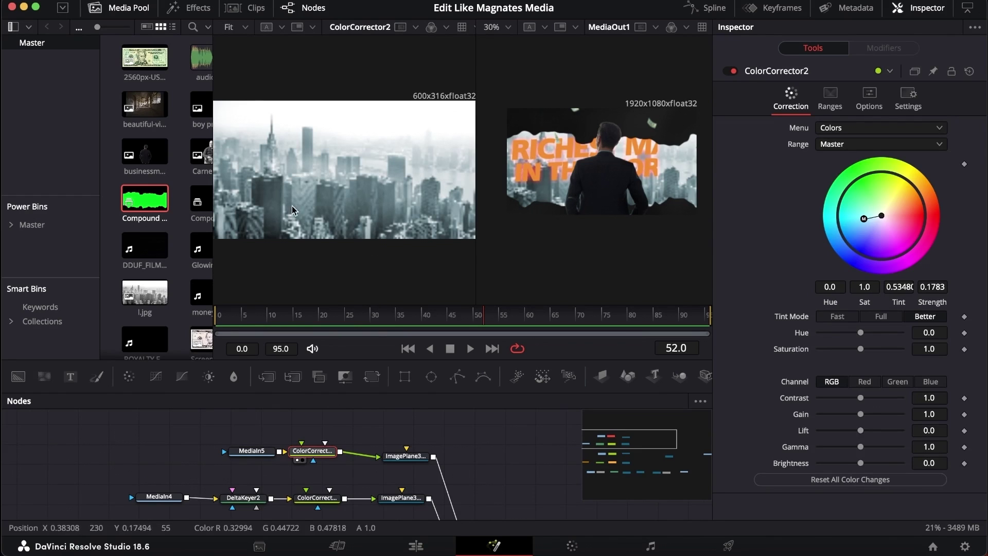
pyautogui.click(407, 456)
pyautogui.press('1')
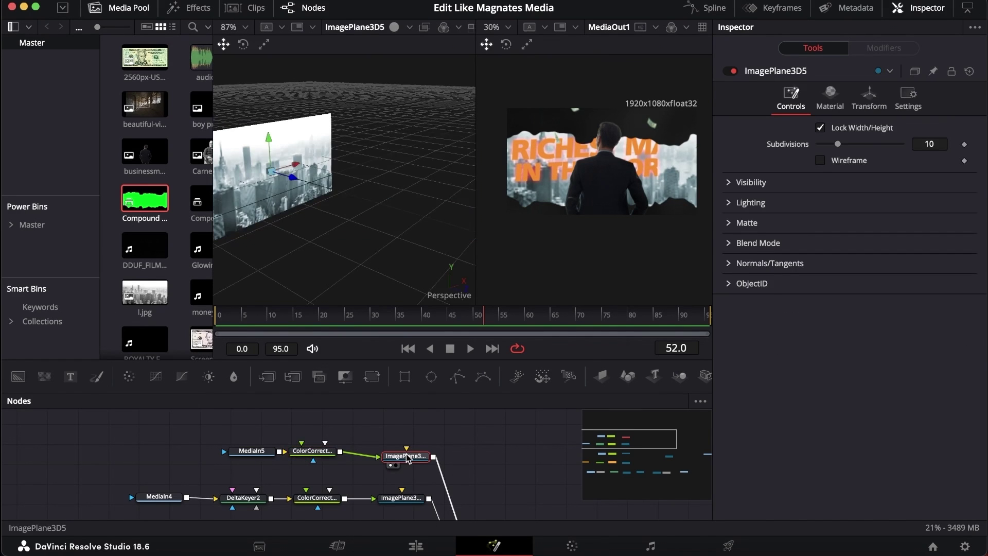
# Display Camera3D1 and Merge3D1 in the first viewer to examine the camera's position relative to the layered planes.
pyautogui.scroll(-2, 406, 457)
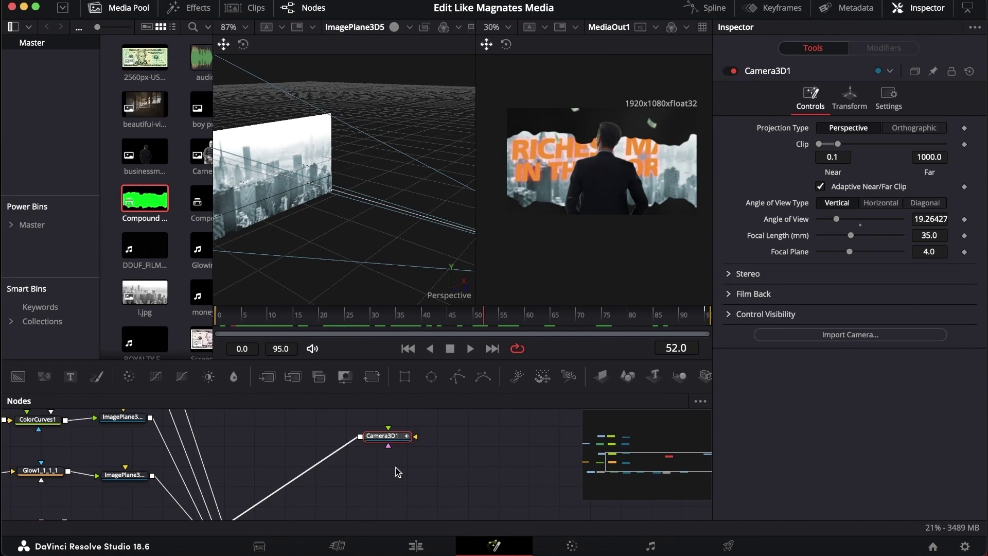
pyautogui.press('1')
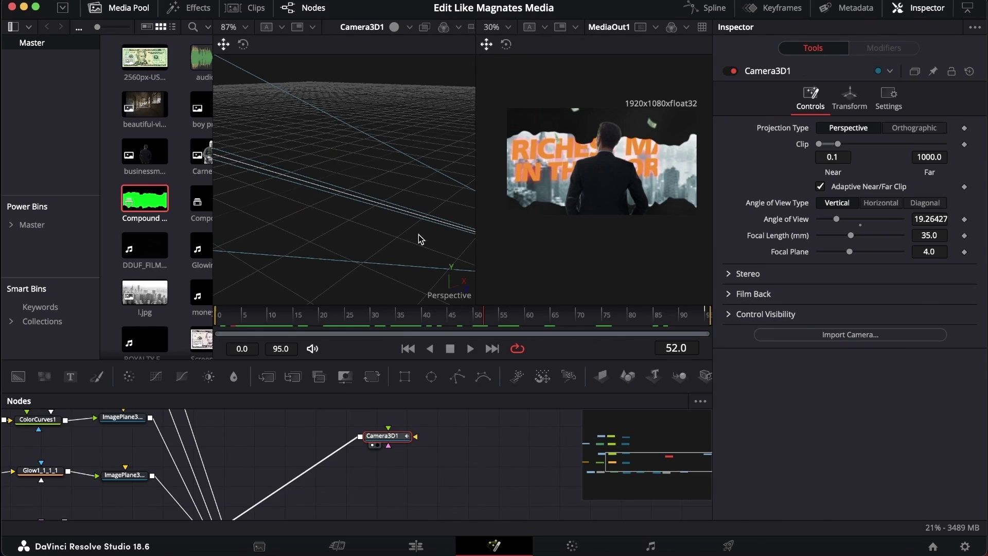
pyautogui.hscroll(5, 413, 235)
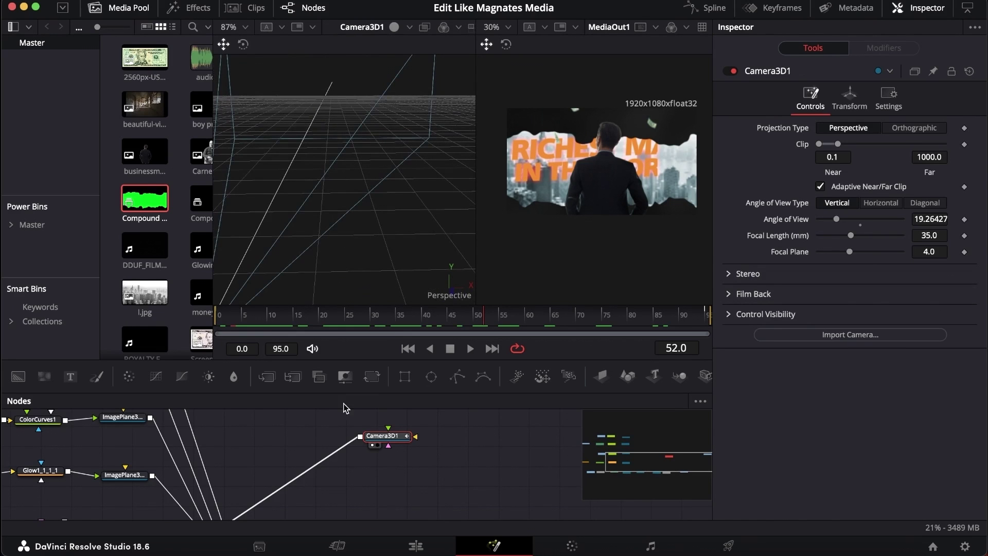
pyautogui.scroll(-3, 309, 463)
pyautogui.click(247, 473)
pyautogui.press('1')
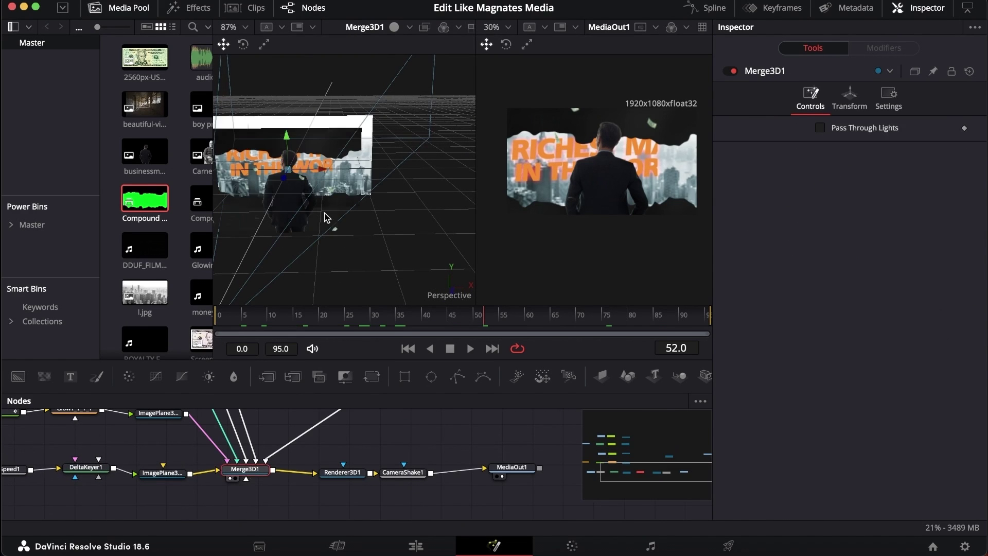
pyautogui.hscroll(8, 348, 240)
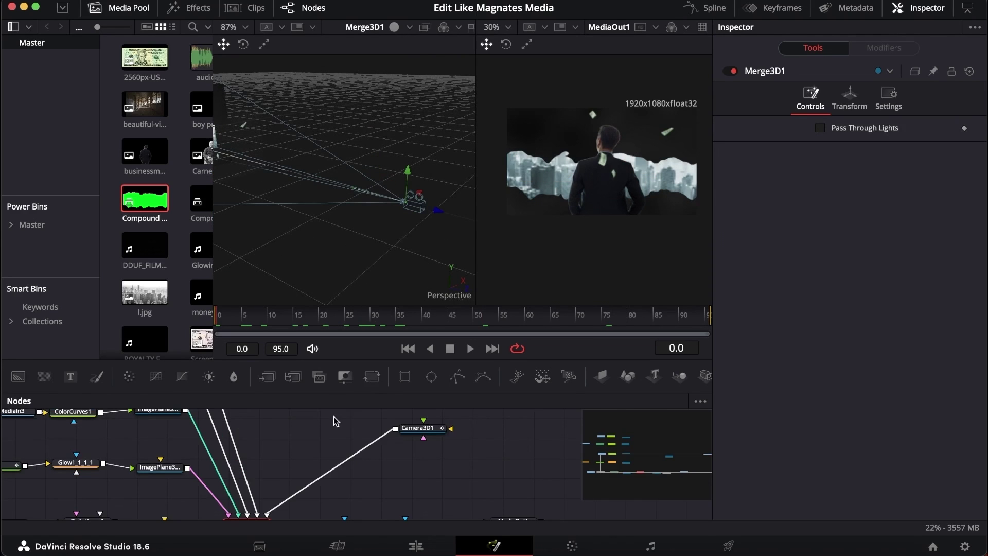
# Show Camera3D1's transform settings and compare its keyframed Z translation at frames 0 and 95.
pyautogui.scroll(-3, 336, 427)
pyautogui.scroll(3, 386, 427)
pyautogui.click(430, 429)
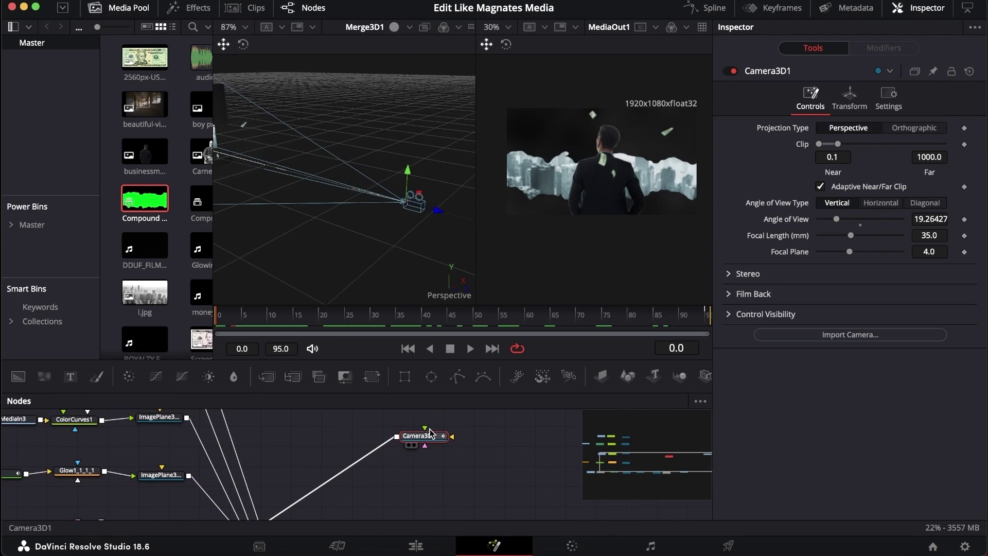
pyautogui.click(850, 104)
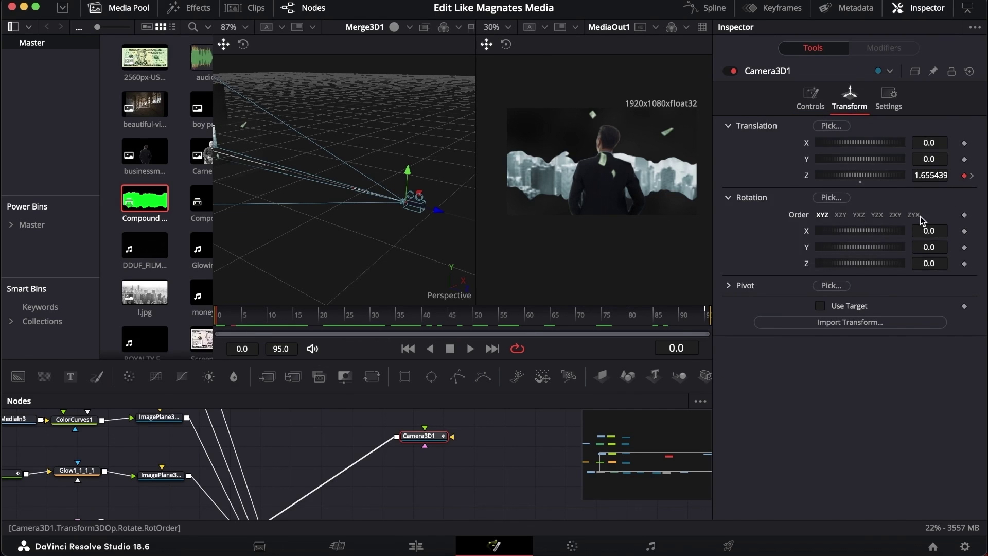
pyautogui.click(389, 321)
pyautogui.moveTo(390, 322); pyautogui.dragTo(655, 330)
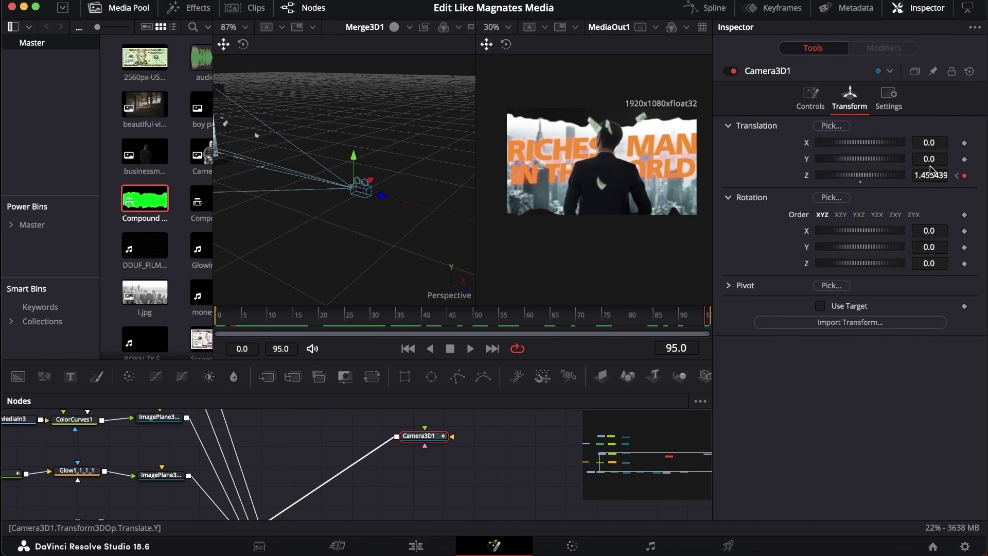
# Inspect CameraShake1's shake settings and scrub the composition from about frame 20 to frame 30.
pyautogui.hscroll(3, 296, 149)
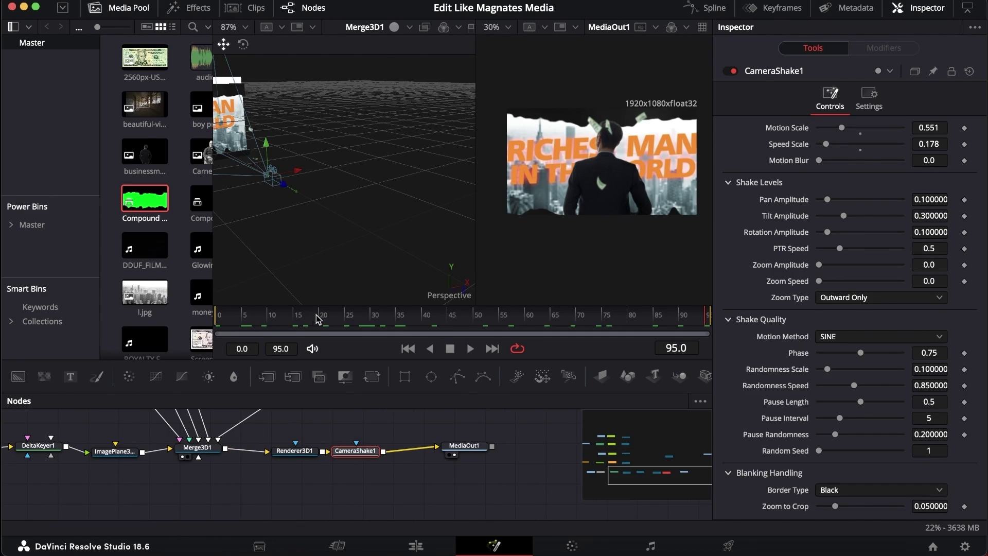
pyautogui.moveTo(320, 315); pyautogui.dragTo(372, 315)
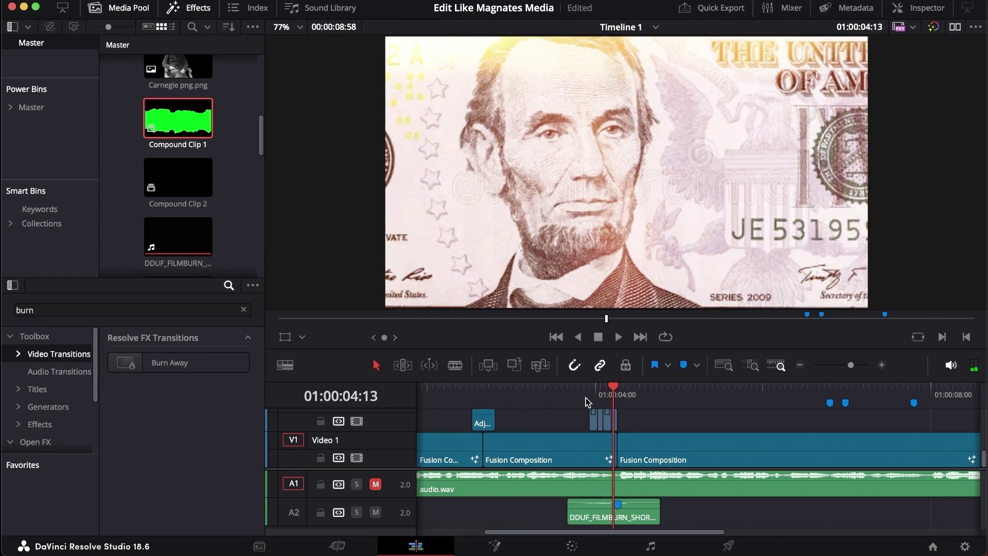
# Play the edit timeline's banknote-to-Andrew-Carnegie transition repeatedly and return the playhead to 01:00:03:56.
pyautogui.click(586, 397)
pyautogui.click(576, 398)
pyautogui.press('space')
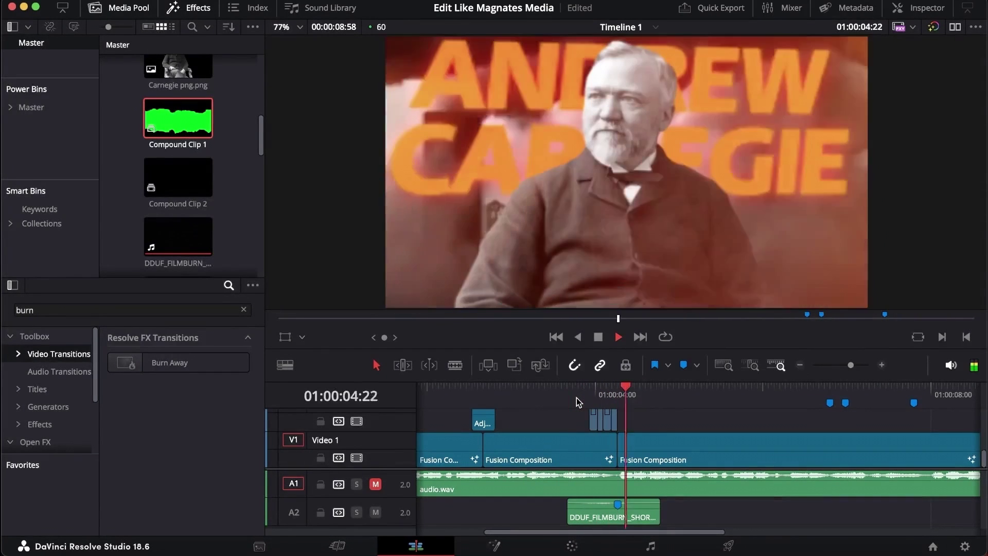
pyautogui.press('space')
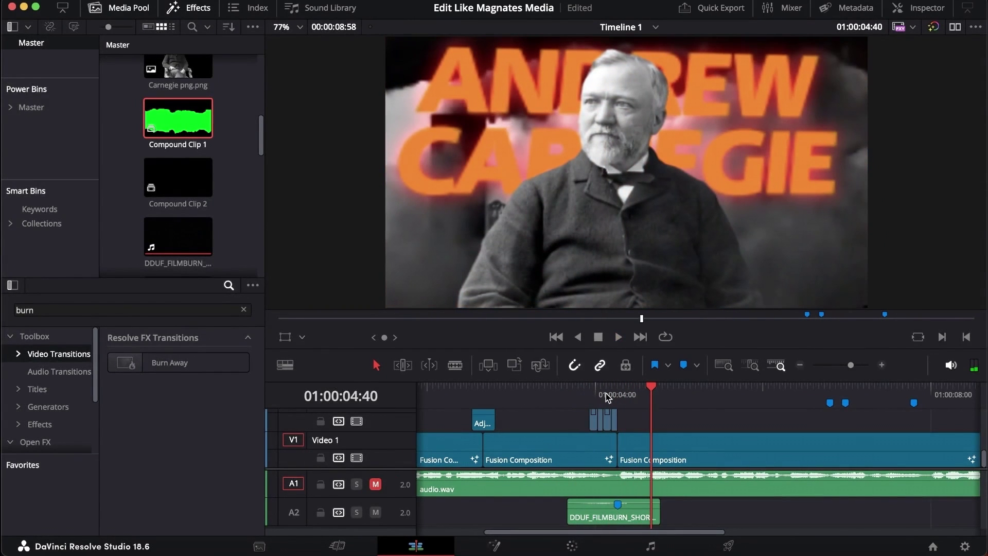
pyautogui.click(589, 396)
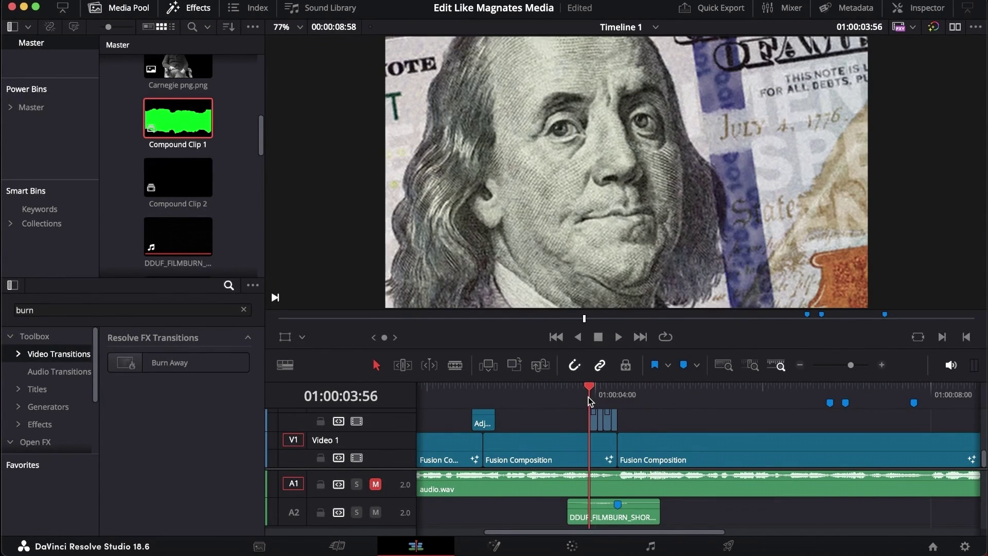
pyautogui.press('space')
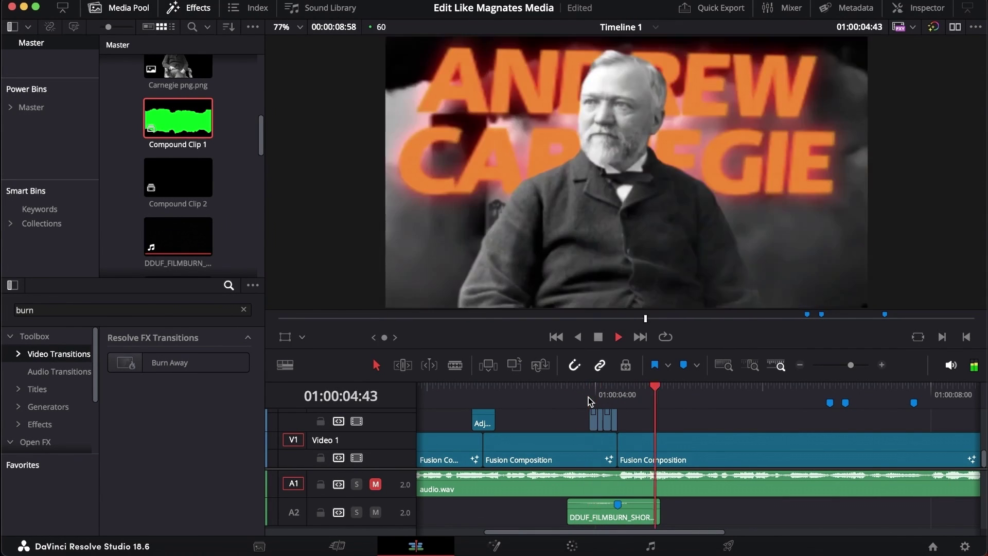
pyautogui.click(588, 397)
pyautogui.press('space')
pyautogui.click(588, 397)
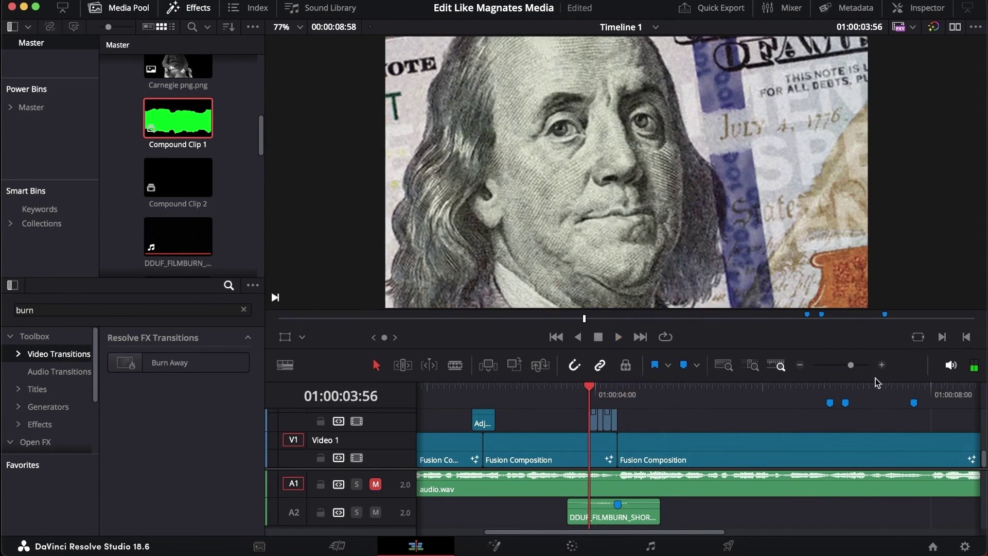
# Enlarge the timeline around the four short banknote clips on Video 2 and scrub through them from 01:00:03:56.
pyautogui.moveTo(851, 365); pyautogui.dragTo(858, 365)
pyautogui.hscroll(5, 822, 434)
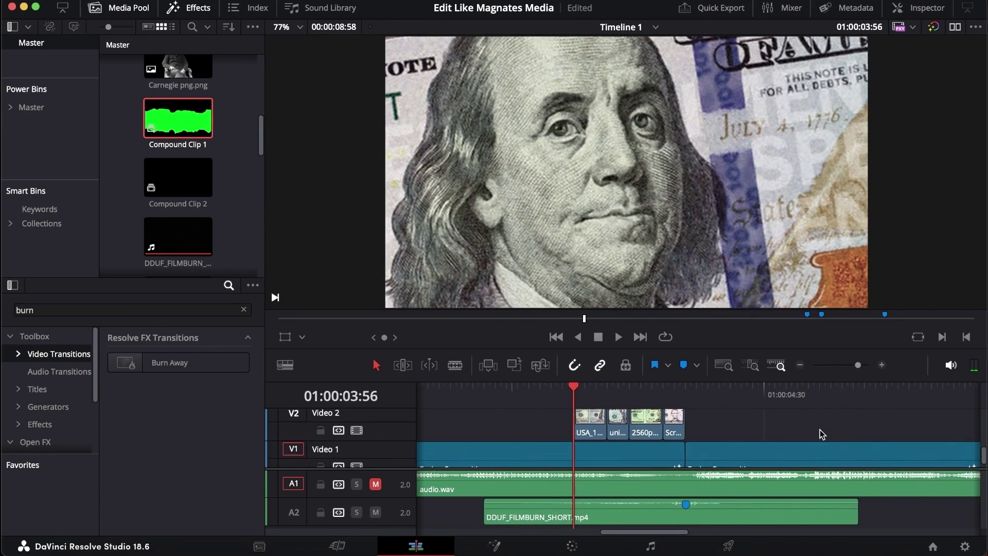
pyautogui.click(575, 390)
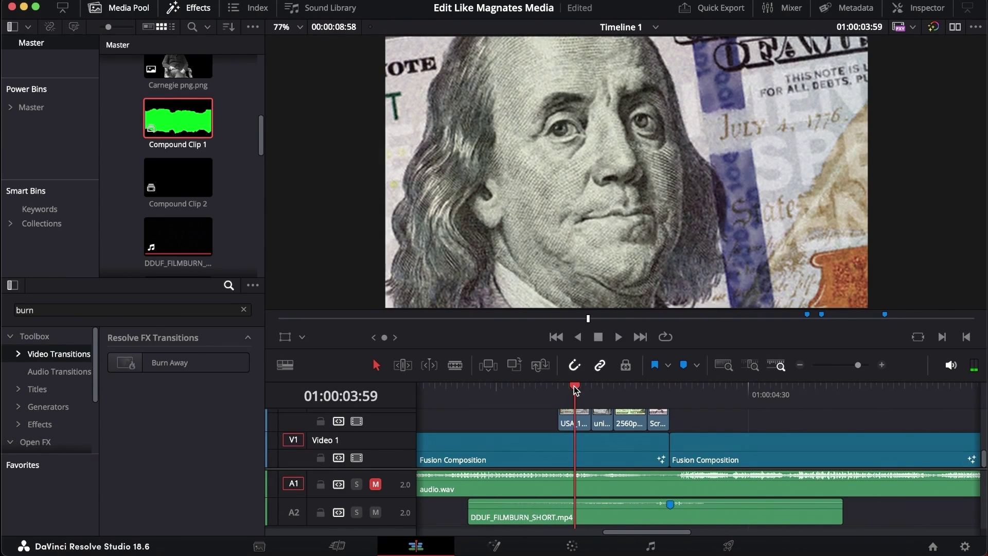
pyautogui.moveTo(575, 389)
pyautogui.mouseDown()
pyautogui.moveTo(668, 390)
pyautogui.moveTo(616, 395)
pyautogui.mouseUp()
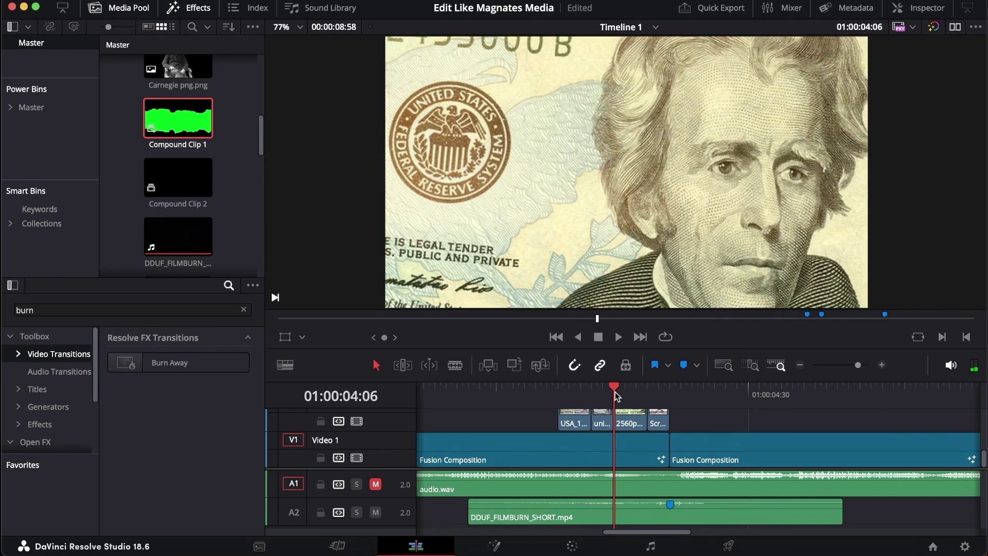
pyautogui.moveTo(616, 395); pyautogui.dragTo(558, 395)
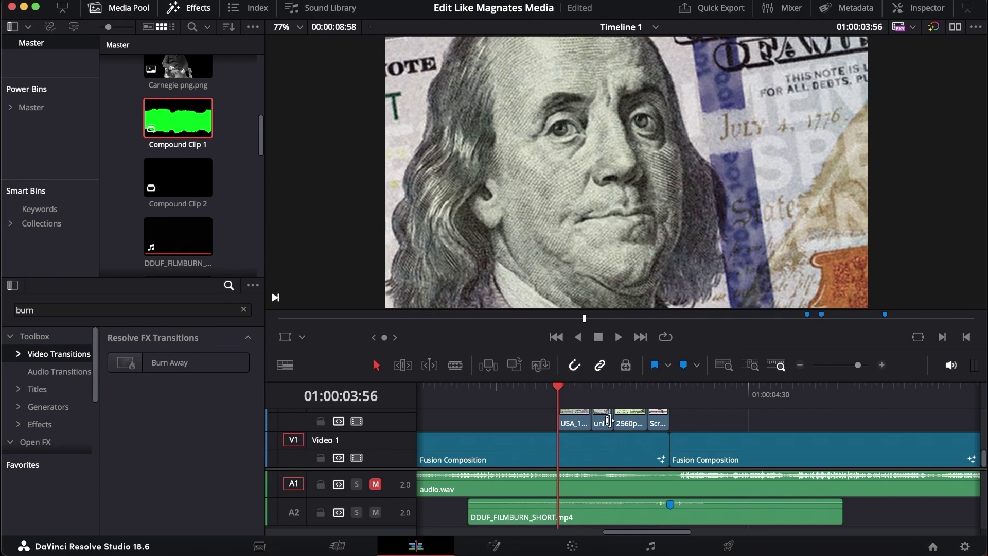
pyautogui.hscroll(-2, 638, 422)
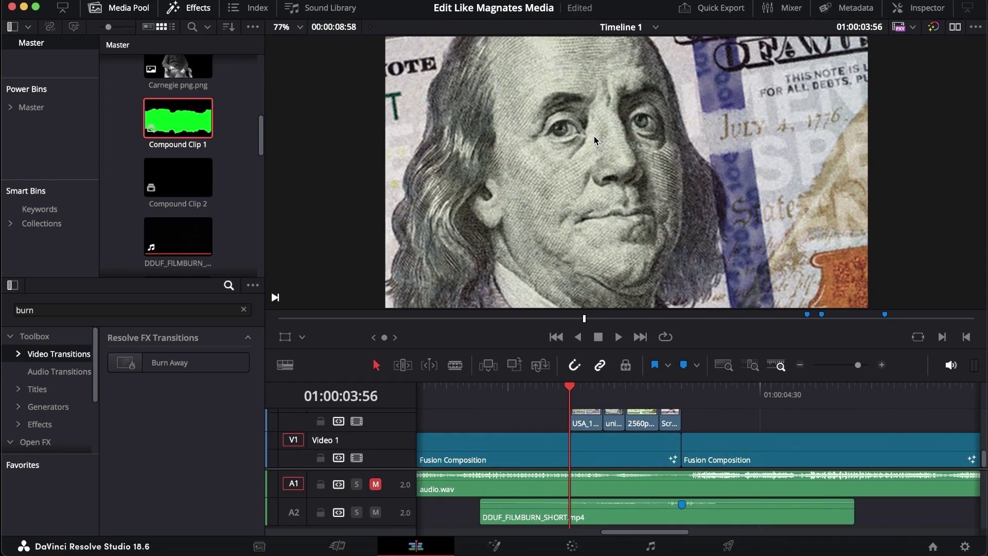
pyautogui.moveTo(614, 390); pyautogui.dragTo(576, 398)
pyautogui.press('space')
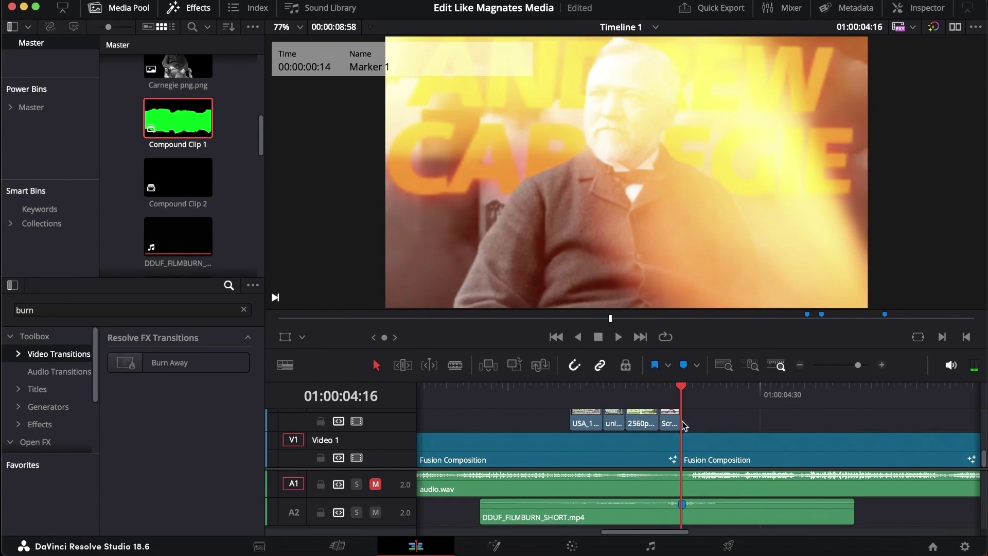
# Examine how DDUF_FILMBURN_SHORT.mp4 on Video 3 overlaps the banknote clips on Video 2, with the playhead at 01:00:04:09.
pyautogui.scroll(2, 669, 423)
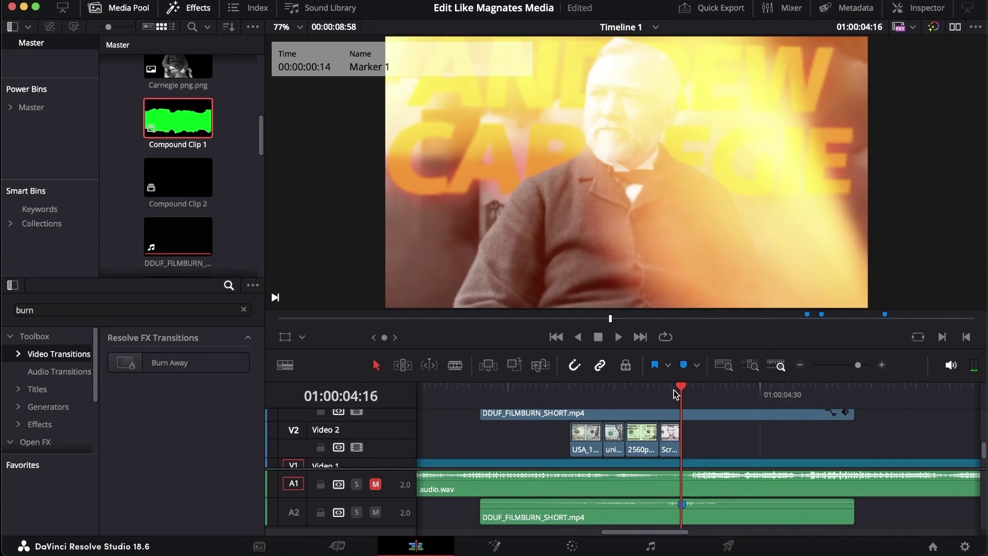
pyautogui.click(644, 391)
pyautogui.scroll(2, 647, 448)
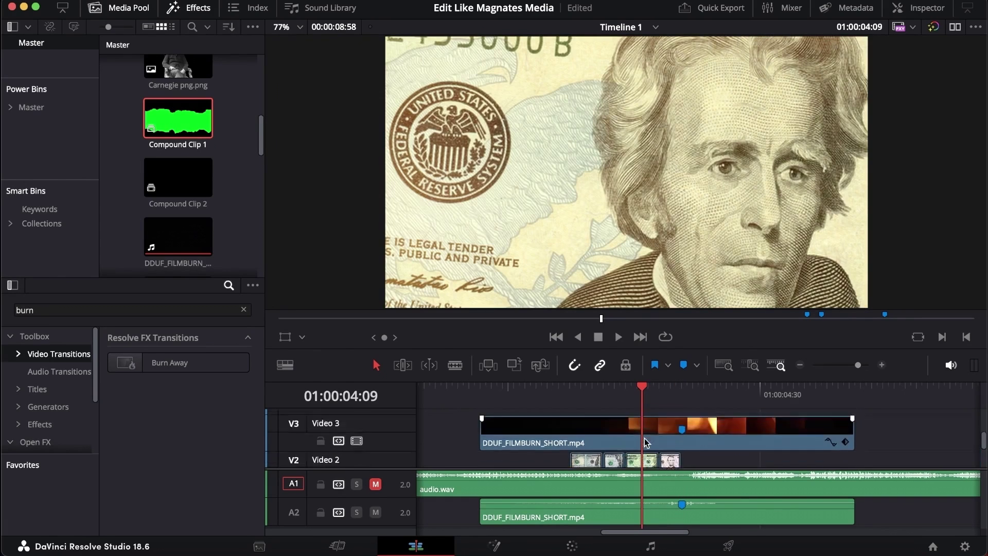
pyautogui.scroll(-4, 646, 443)
pyautogui.scroll(4, 625, 427)
pyautogui.scroll(-2, 763, 442)
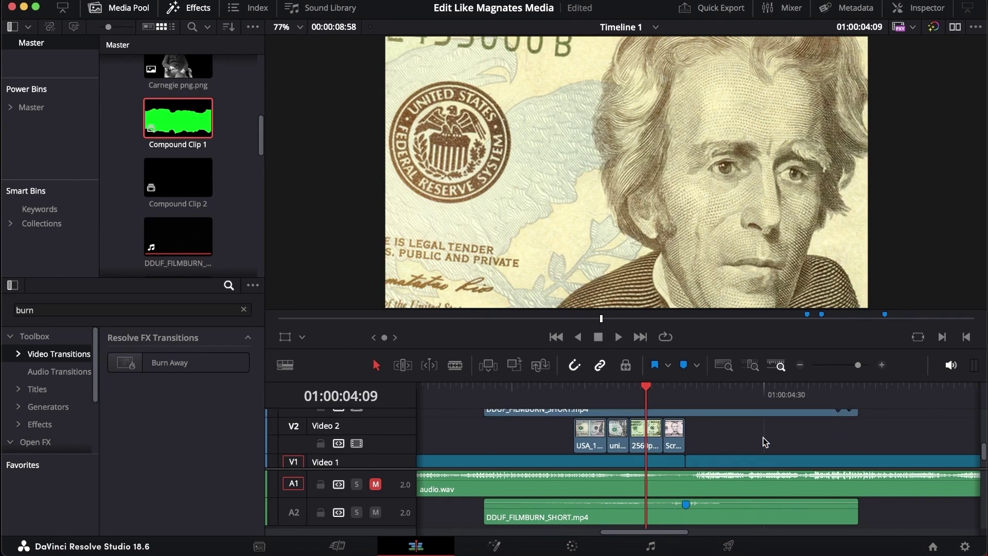
# Review the one-dollar bill frame at 01:00:04:02 and replay the banknote sequence from 01:00:03:56 to the cut at 01:00:04:16.
pyautogui.moveTo(503, 397); pyautogui.dragTo(597, 398)
pyautogui.scroll(2, 582, 422)
pyautogui.scroll(-3, 560, 447)
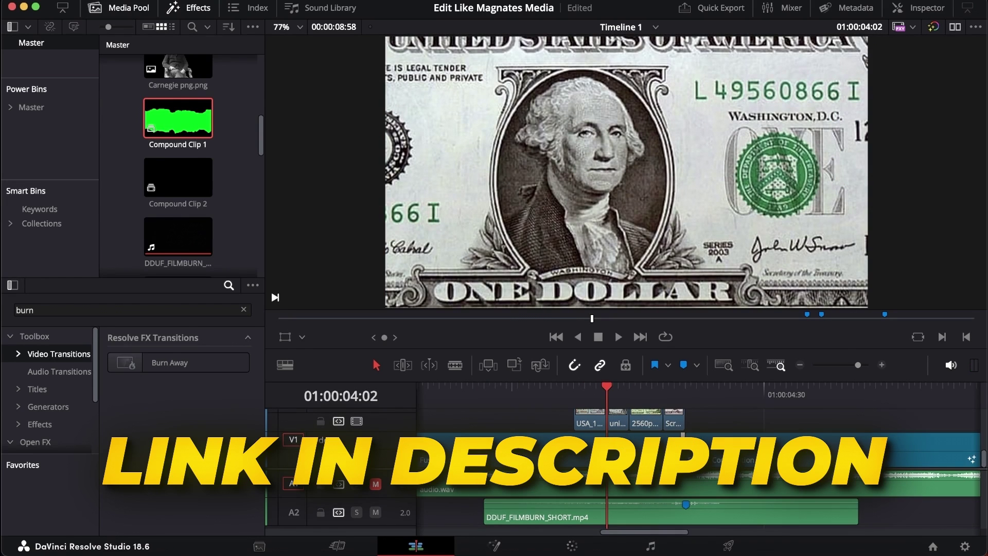
pyautogui.scroll(3, 596, 426)
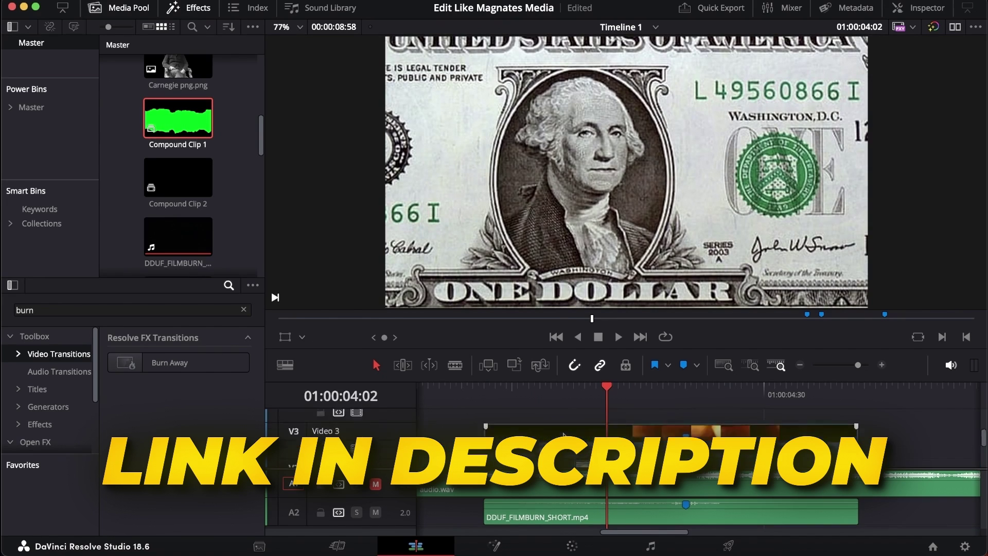
pyautogui.scroll(-3, 595, 426)
pyautogui.click(584, 397)
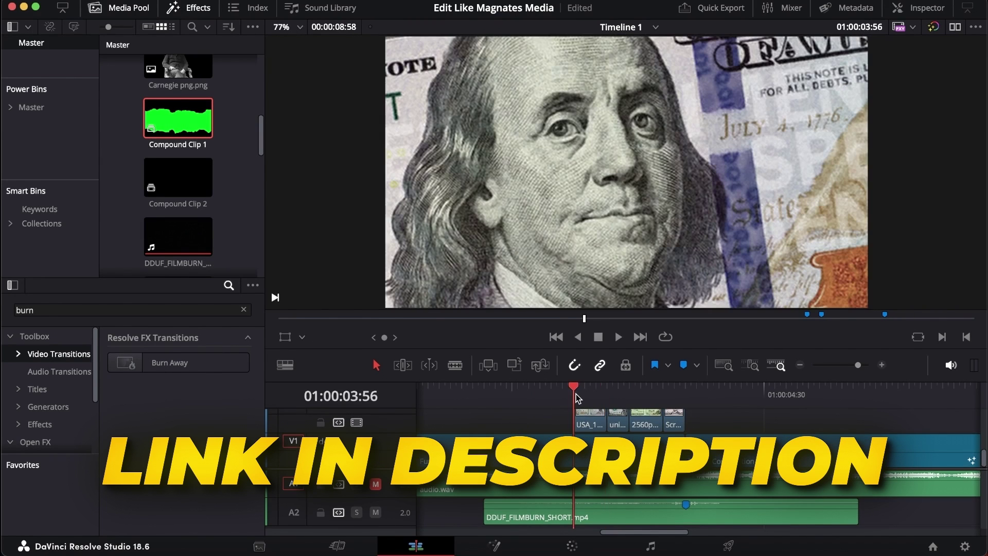
pyautogui.press('space')
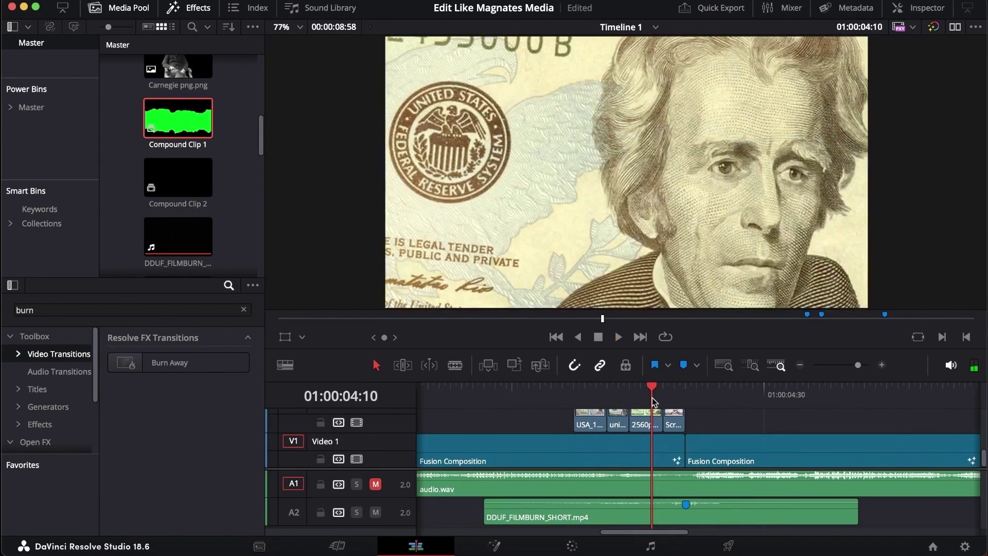
pyautogui.moveTo(653, 397); pyautogui.dragTo(685, 398)
# Check the film burn's alignment with the cut on Video 1 and play the transition from 01:00:03:40.
pyautogui.scroll(2, 688, 435)
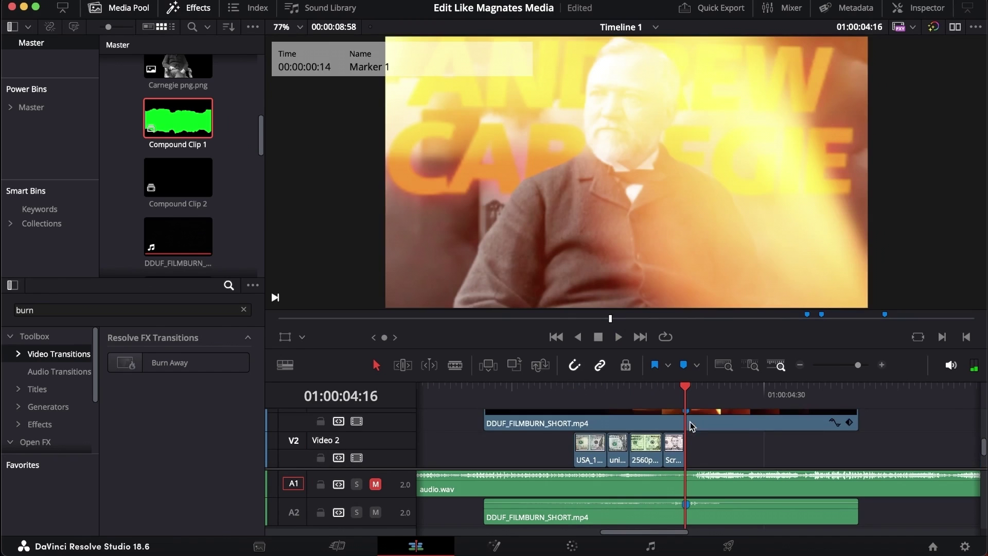
pyautogui.scroll(-2, 690, 430)
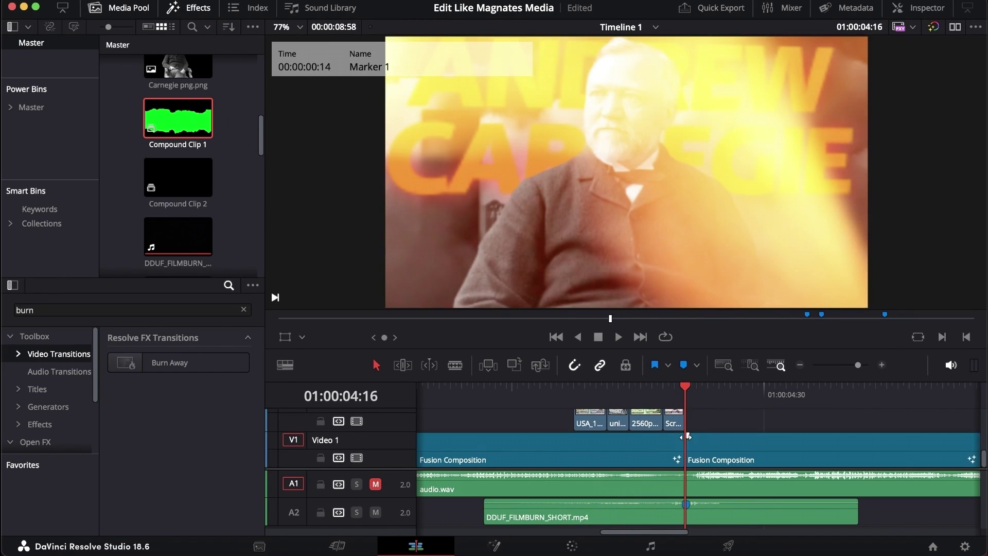
pyautogui.scroll(3, 688, 437)
pyautogui.click(496, 396)
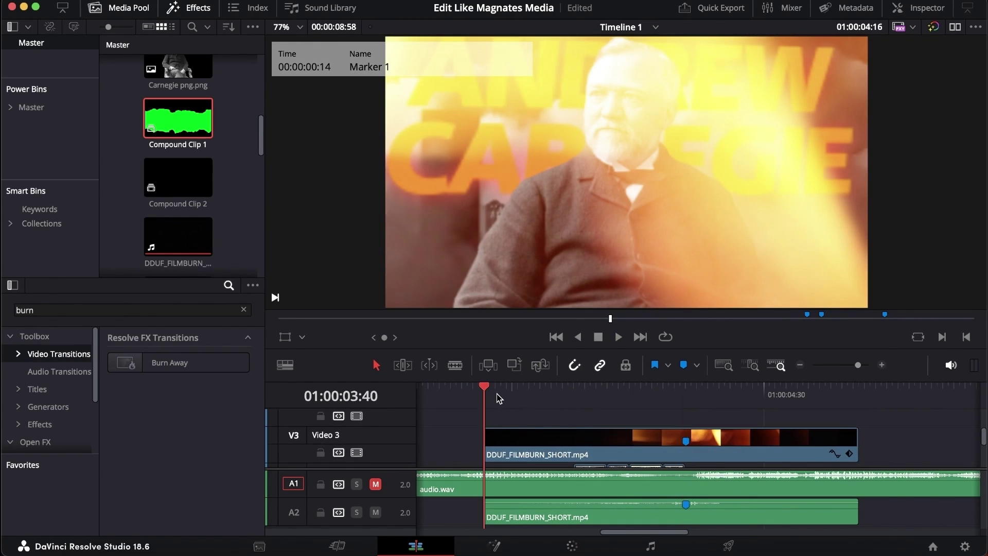
pyautogui.press('space')
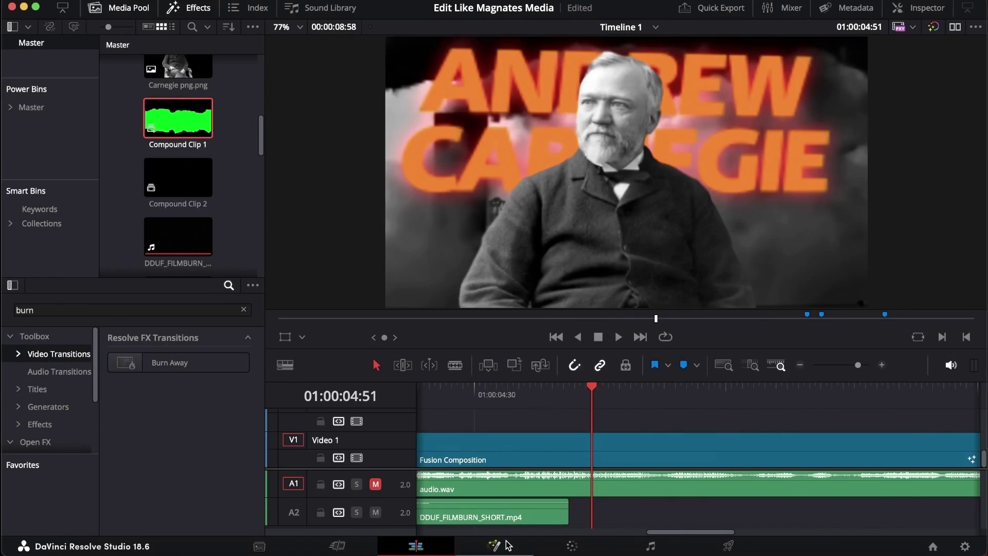
# Switch to the Fusion page for the Andrew Carnegie composition and show Merge3D1 in the first viewer.
pyautogui.click(494, 545)
pyautogui.scroll(3, 399, 461)
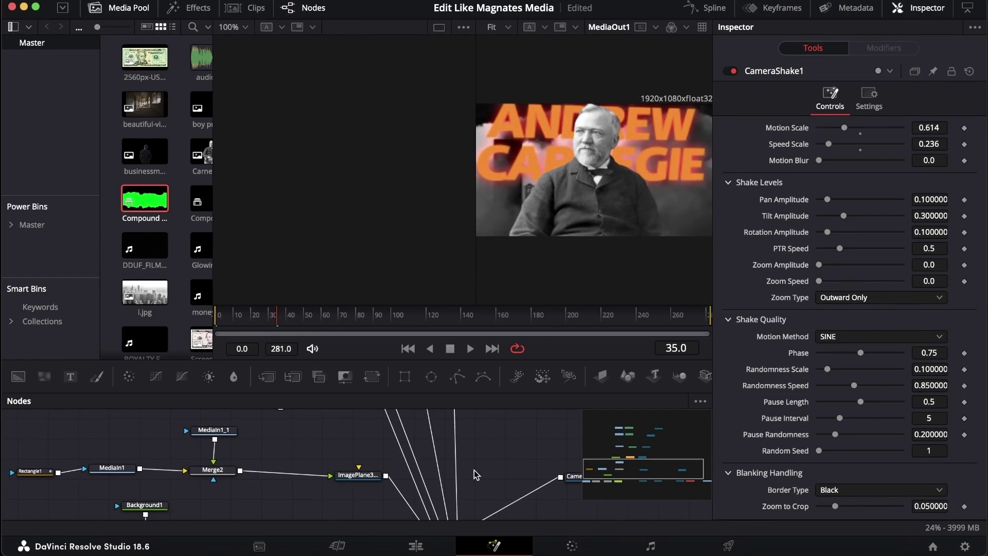
pyautogui.scroll(-3, 463, 474)
pyautogui.click(419, 483)
pyautogui.press('1')
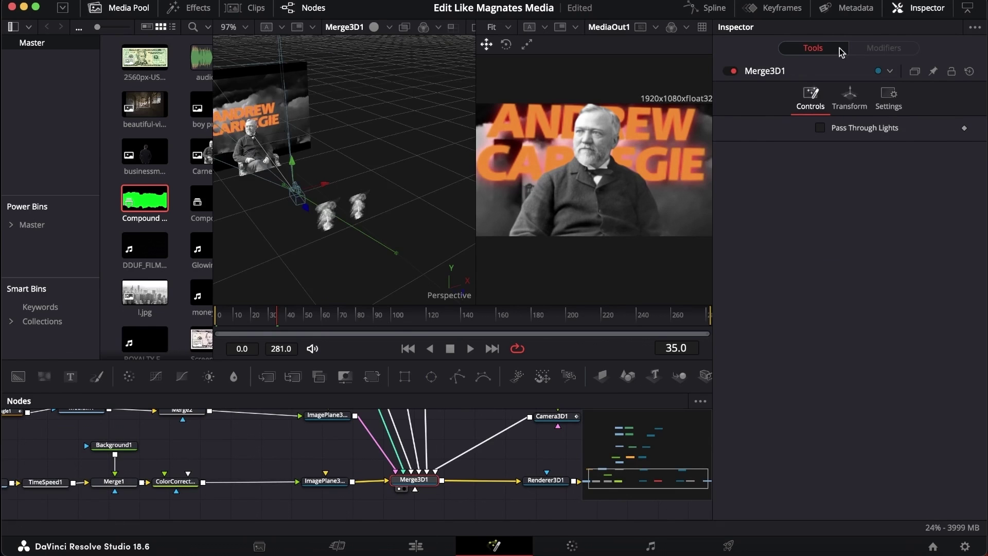
# Examine how the factory smoke plane, title and Carnegie cutout are spaced in the 3D scene, and check MediaIn2's source clip.
pyautogui.hscroll(-3, 421, 107)
pyautogui.hscroll(3, 422, 107)
pyautogui.scroll(-3, 422, 111)
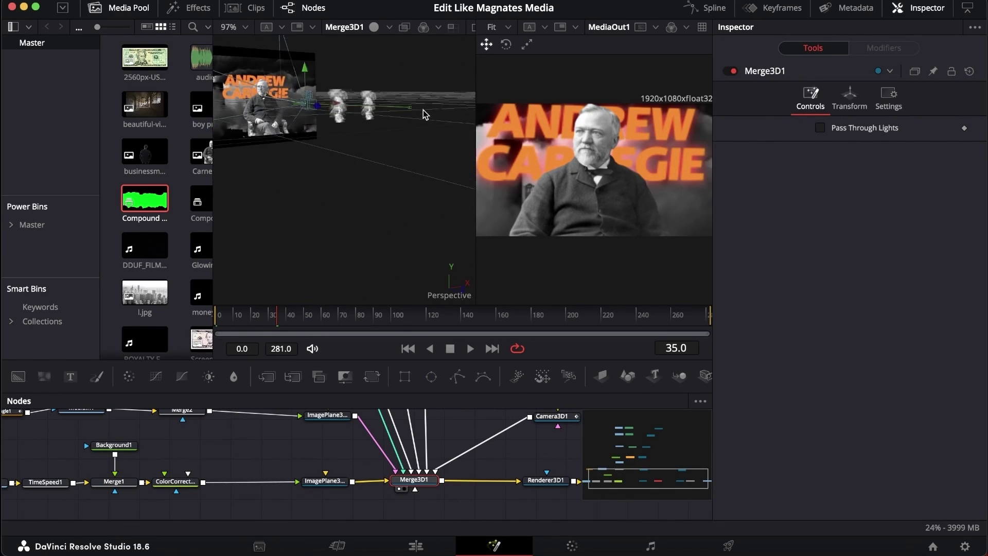
pyautogui.scroll(2, 423, 114)
pyautogui.moveTo(349, 167); pyautogui.dragTo(360, 129)
pyautogui.scroll(3, 355, 121)
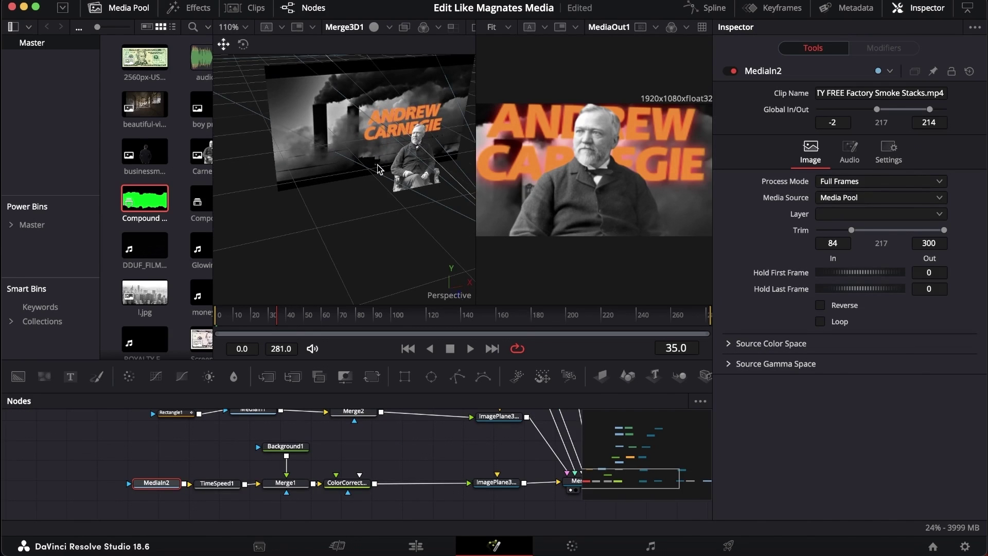
pyautogui.moveTo(381, 170); pyautogui.dragTo(335, 135)
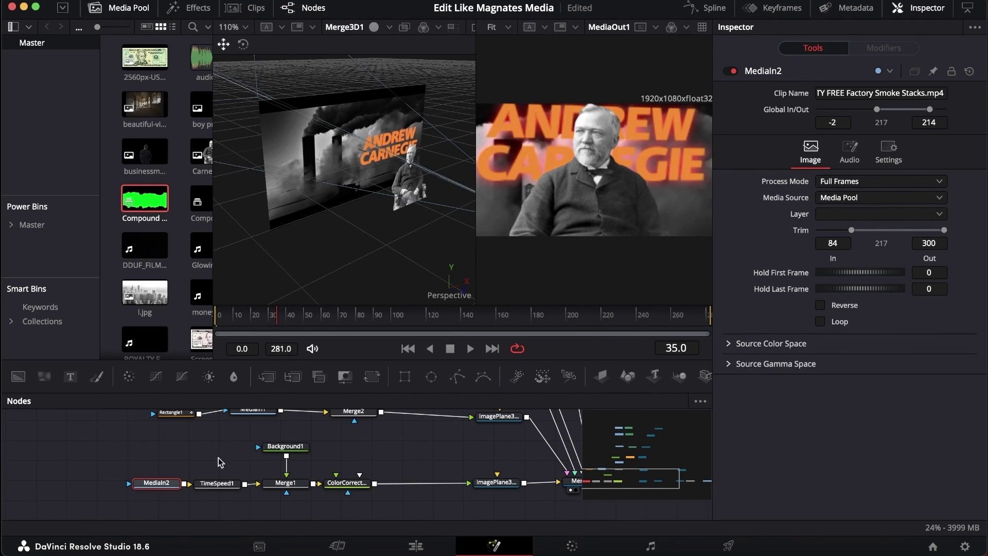
# Inspect TimeSpeed1, Background1 and Merge1 in the factory smoke branch.
pyautogui.click(220, 483)
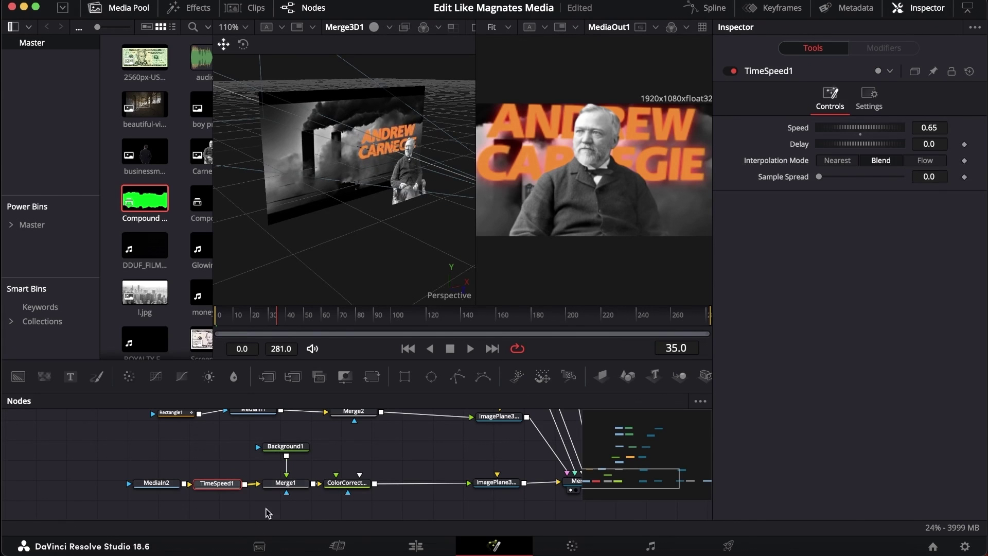
pyautogui.click(286, 483)
pyautogui.click(303, 449)
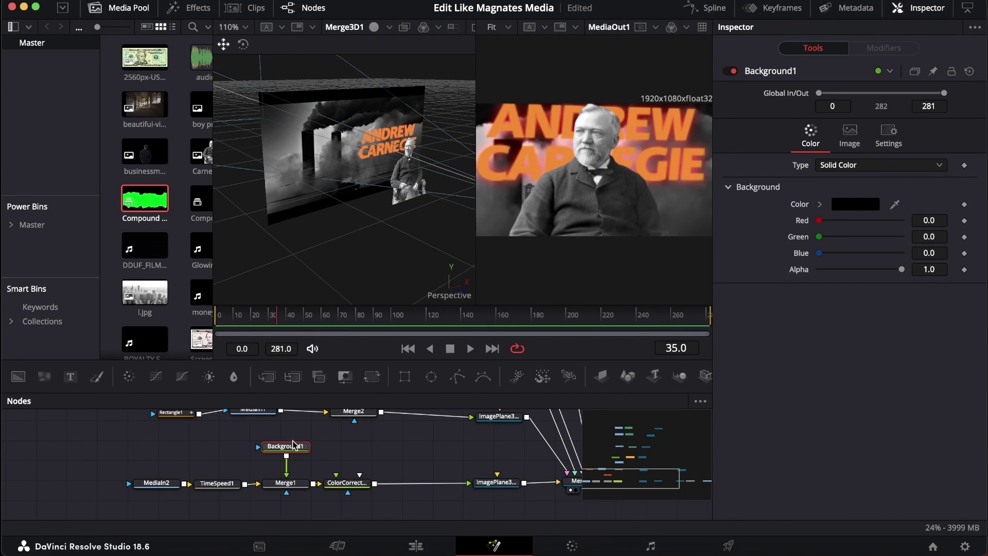
pyautogui.click(292, 485)
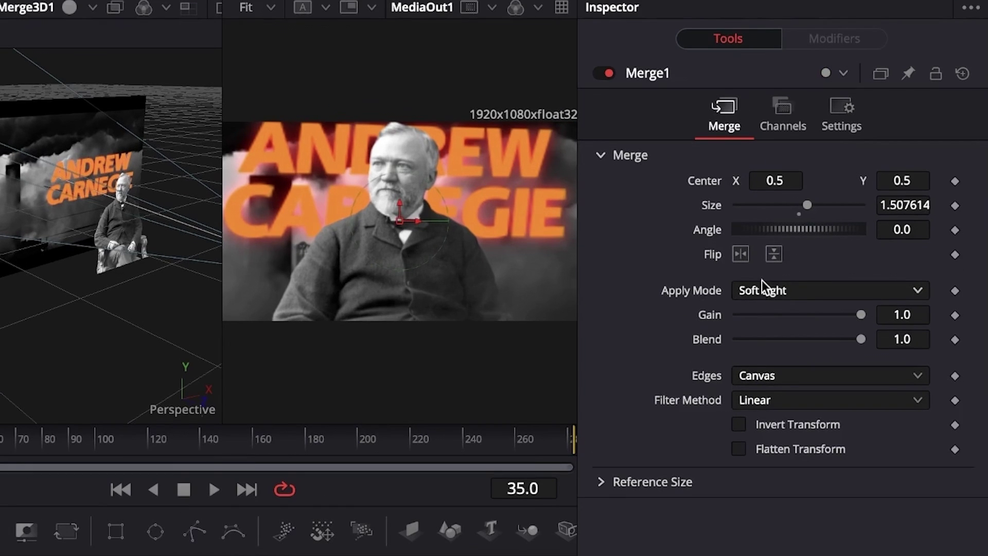
# Switch Merge1's apply mode to Normal for comparison and return it to Soft Light.
pyautogui.click(771, 290)
pyautogui.click(777, 317)
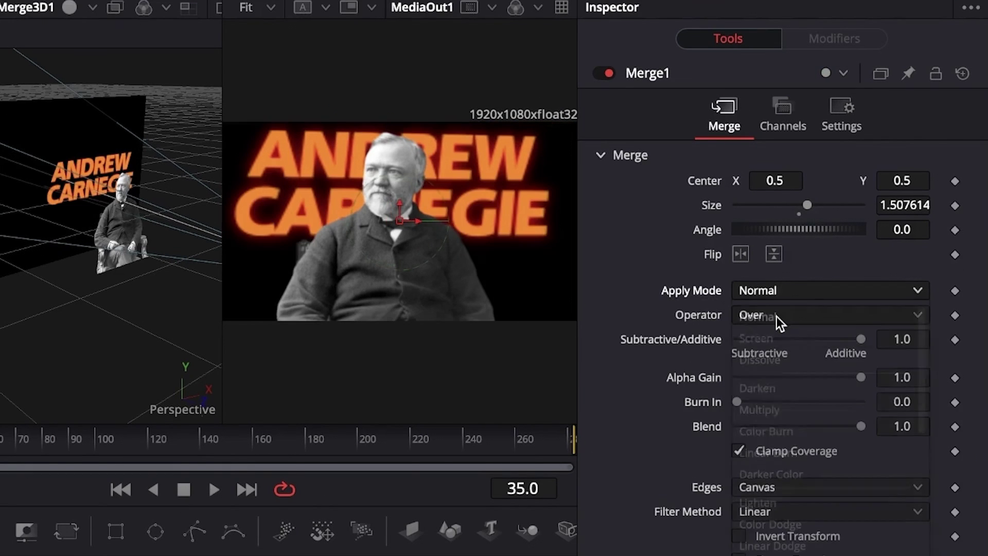
pyautogui.click(784, 289)
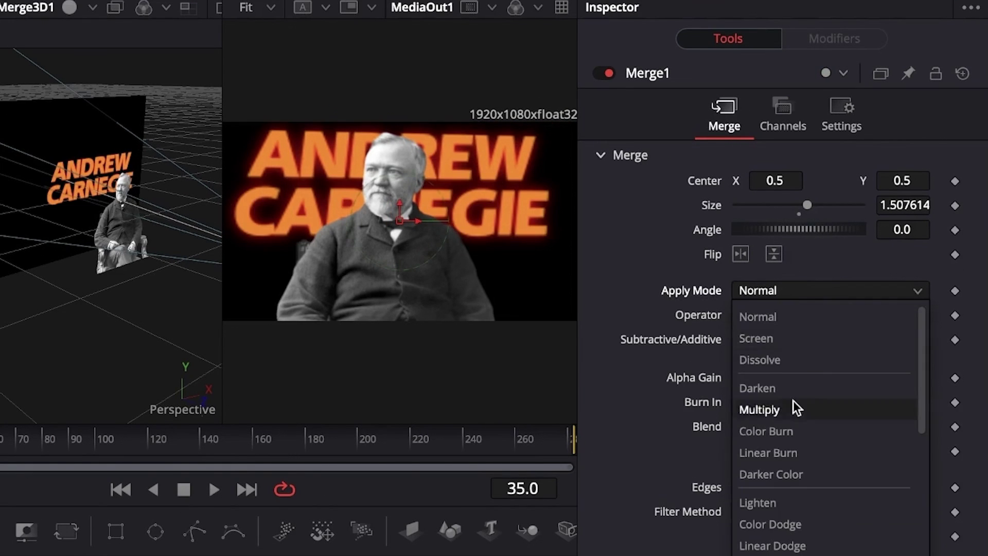
pyautogui.scroll(-3, 763, 479)
pyautogui.scroll(-2, 763, 479)
pyautogui.click(776, 372)
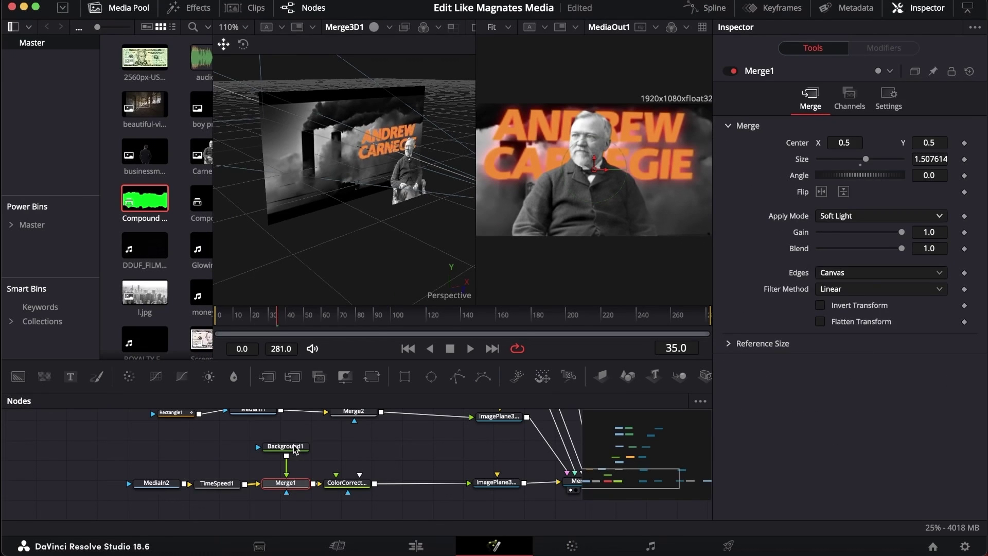
# Review Background1 together with Merge1, and check ColorCorrector1's settings and ImagePlane3D1 at the end of the smoke branch.
pyautogui.keyDown('super'); pyautogui.click(294, 449); pyautogui.keyUp('super')
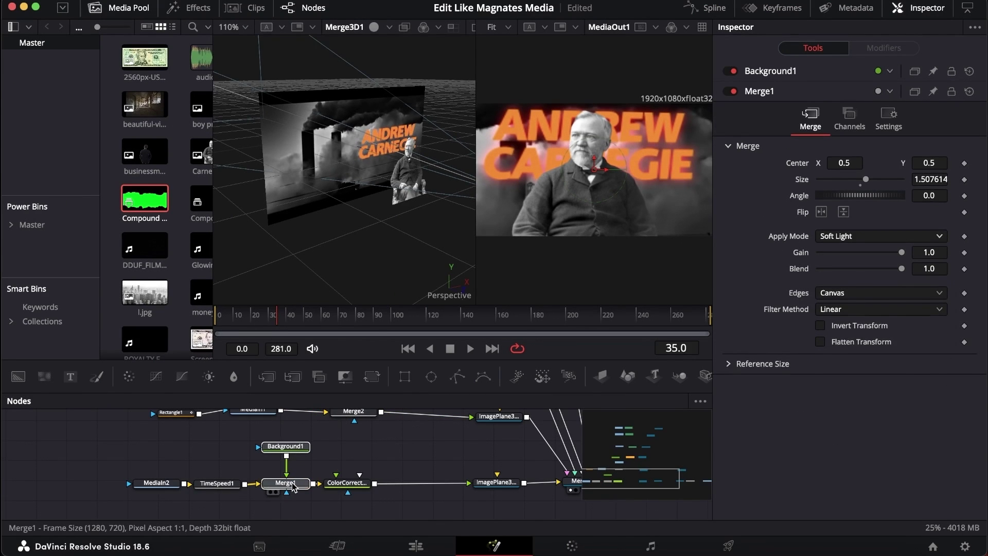
pyautogui.moveTo(295, 487)
pyautogui.mouseDown()
pyautogui.moveTo(295, 472)
pyautogui.moveTo(292, 488)
pyautogui.mouseUp()
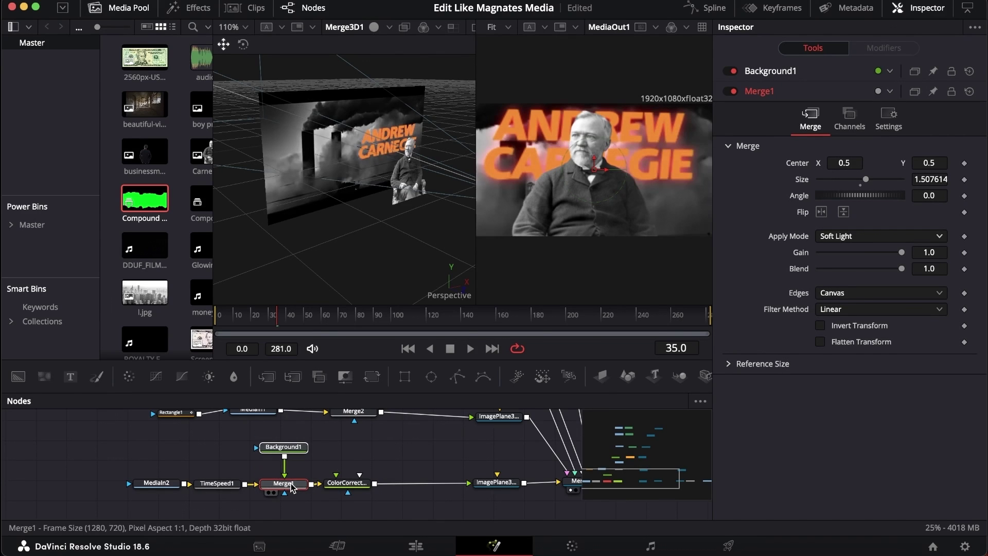
pyautogui.click(329, 467)
pyautogui.click(340, 483)
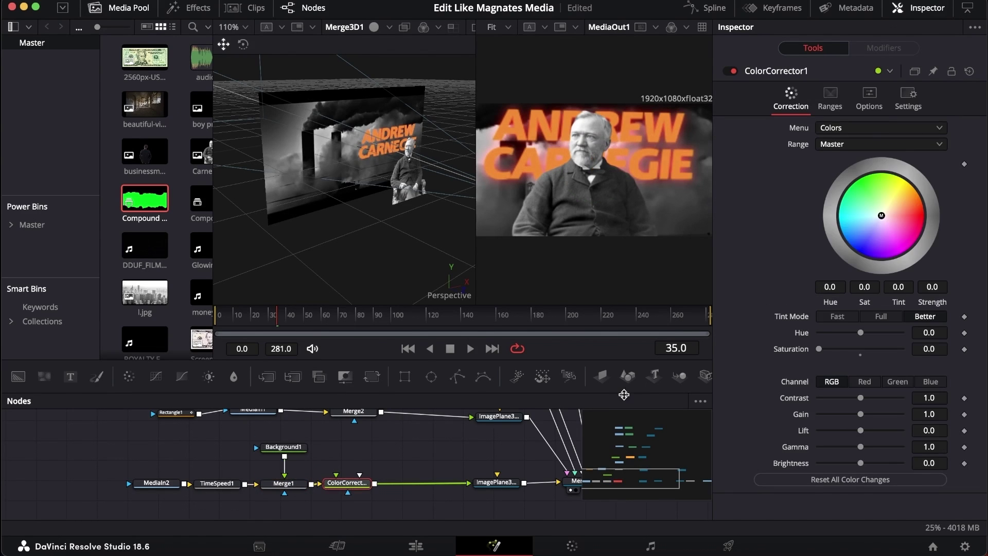
pyautogui.hscroll(3, 401, 484)
pyautogui.click(415, 482)
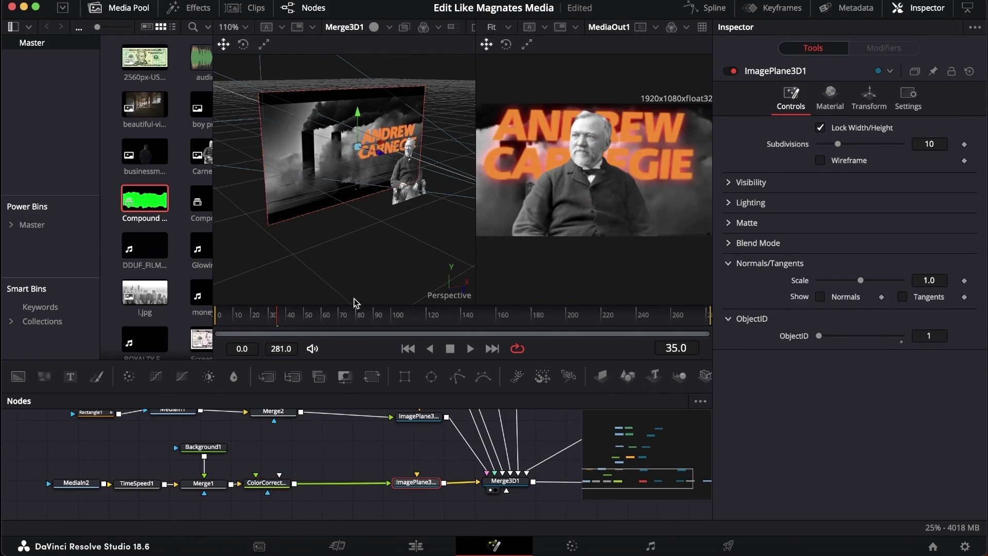
# Examine the Carnegie png.png branch: MediaIn1, its Rectangle1 mask, Merge2 and the duplicate MediaIn1_1.
pyautogui.scroll(2, 404, 445)
pyautogui.hscroll(-2, 404, 445)
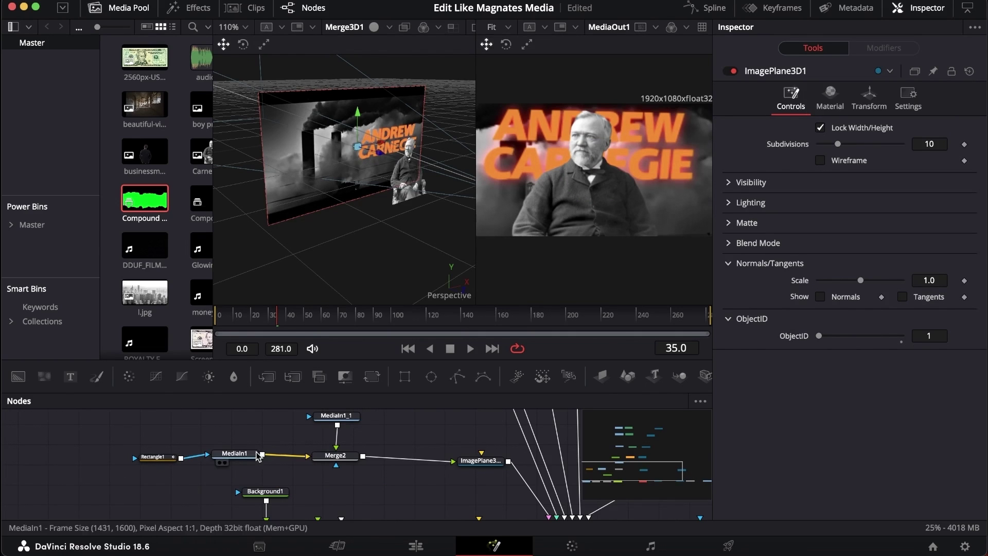
pyautogui.click(234, 453)
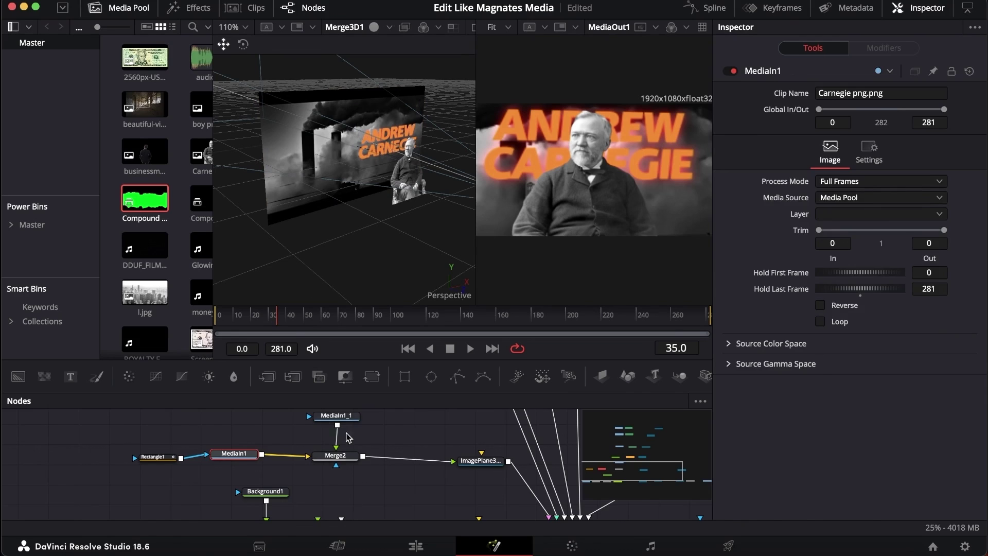
pyautogui.click(154, 456)
pyautogui.scroll(1, 155, 457)
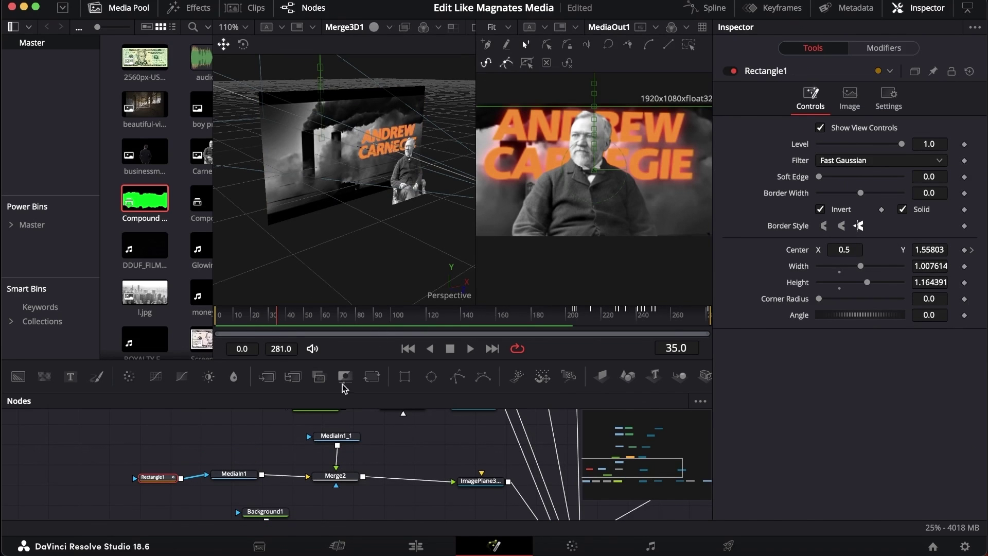
pyautogui.click(237, 475)
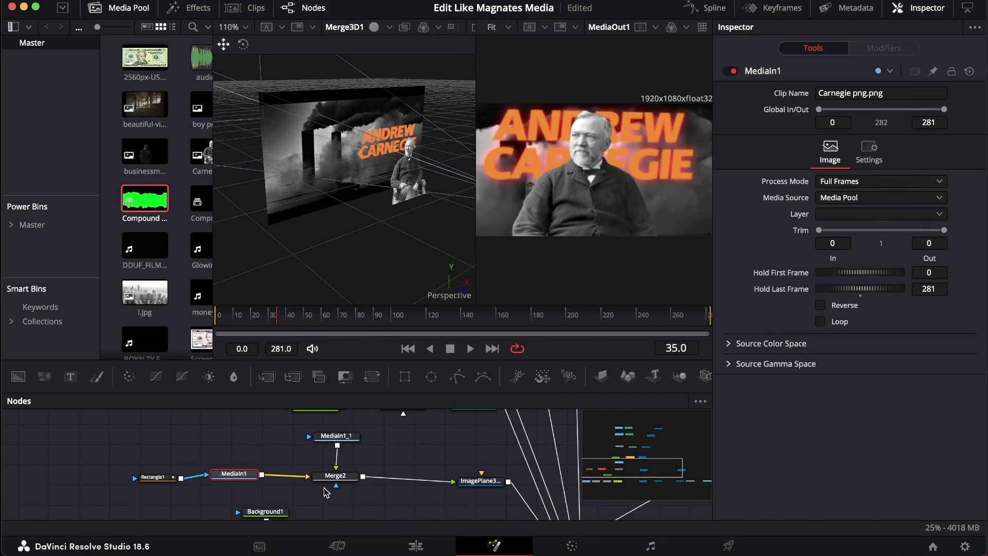
pyautogui.click(334, 475)
pyautogui.click(341, 437)
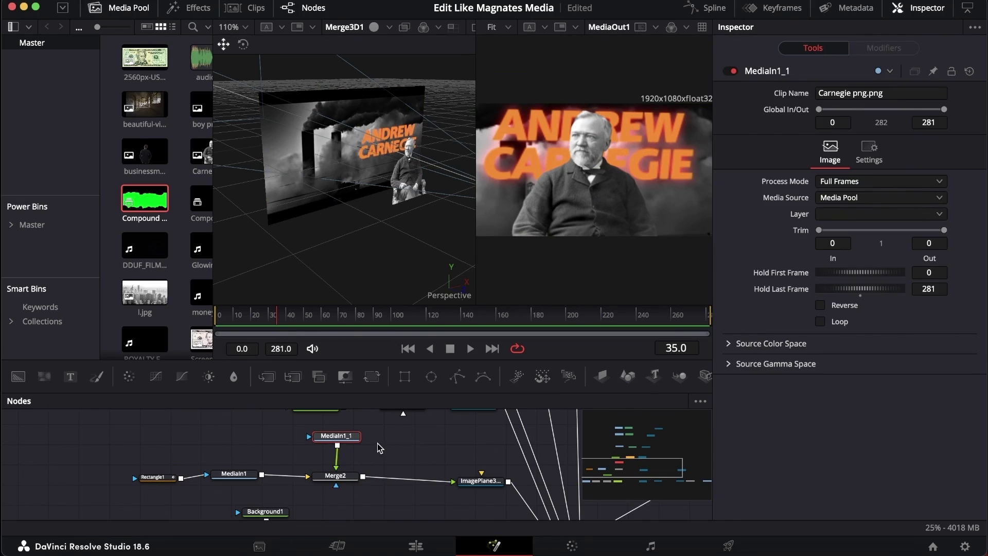
# Compare the Rectangle1-masked MediaIn1 with MediaIn1_1 at frames 203 and 210.
pyautogui.click(246, 479)
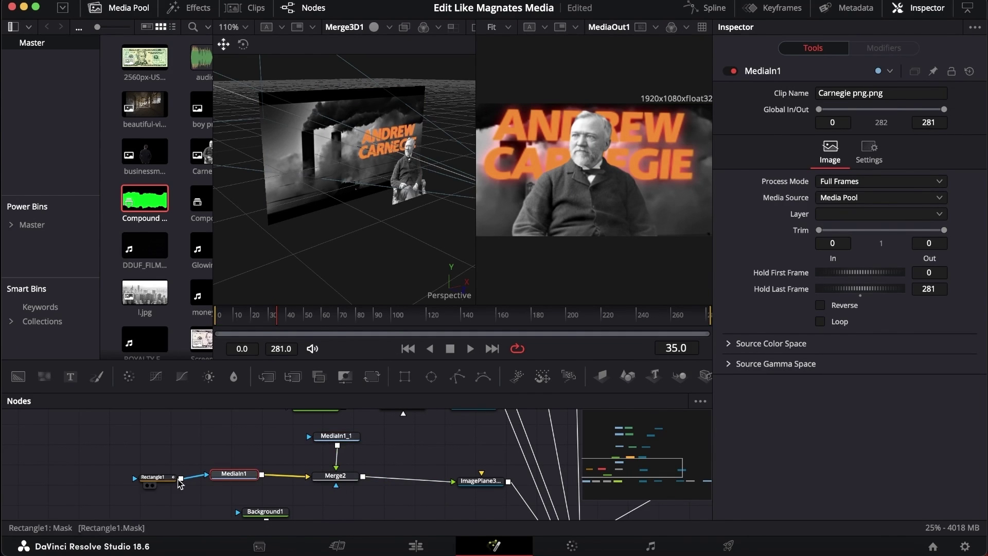
pyautogui.click(159, 478)
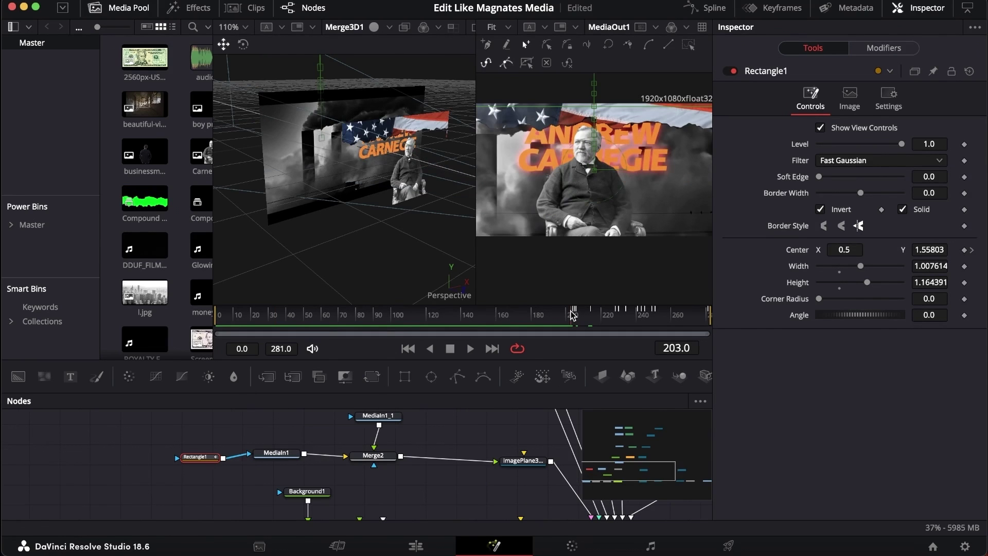
pyautogui.click(291, 459)
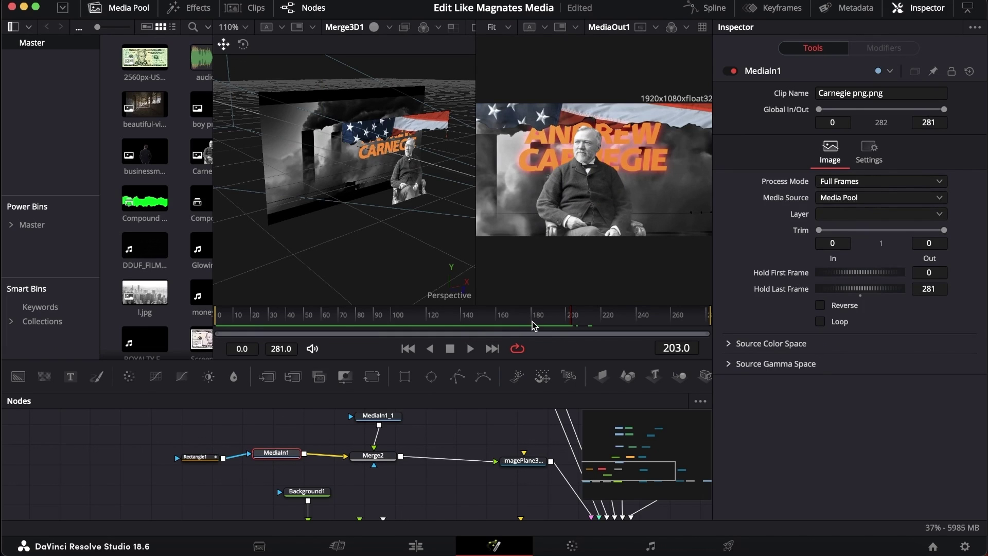
pyautogui.click(378, 416)
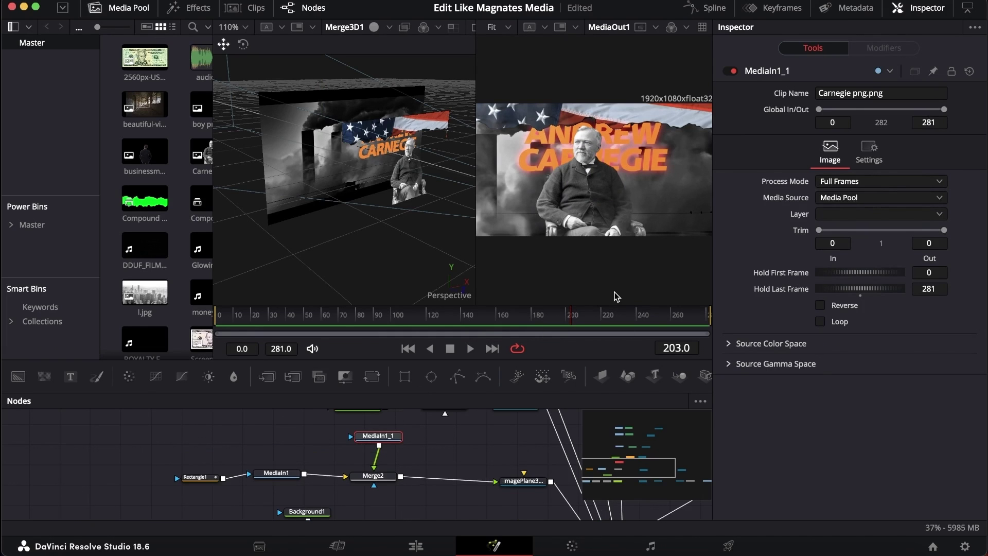
pyautogui.click(585, 315)
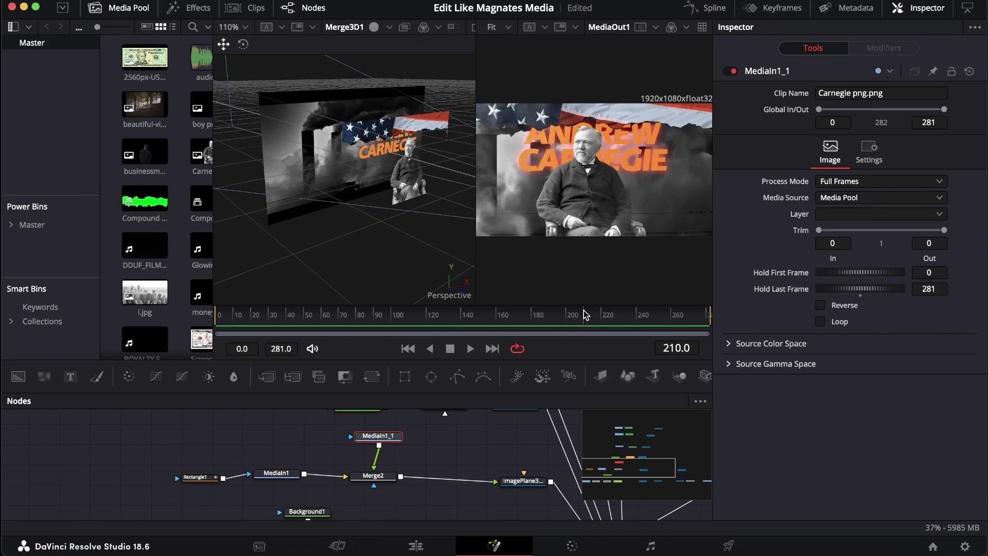
# Check Merge2's blend setting and scrub through Rectangle1's animated mask from frame 207 to 275.
pyautogui.click(374, 474)
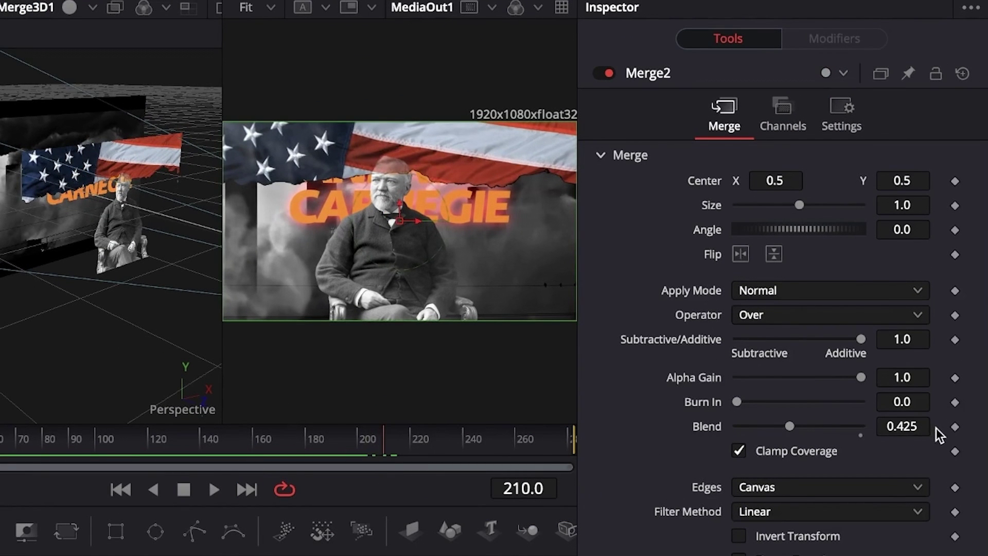
pyautogui.moveTo(383, 437); pyautogui.dragTo(375, 438)
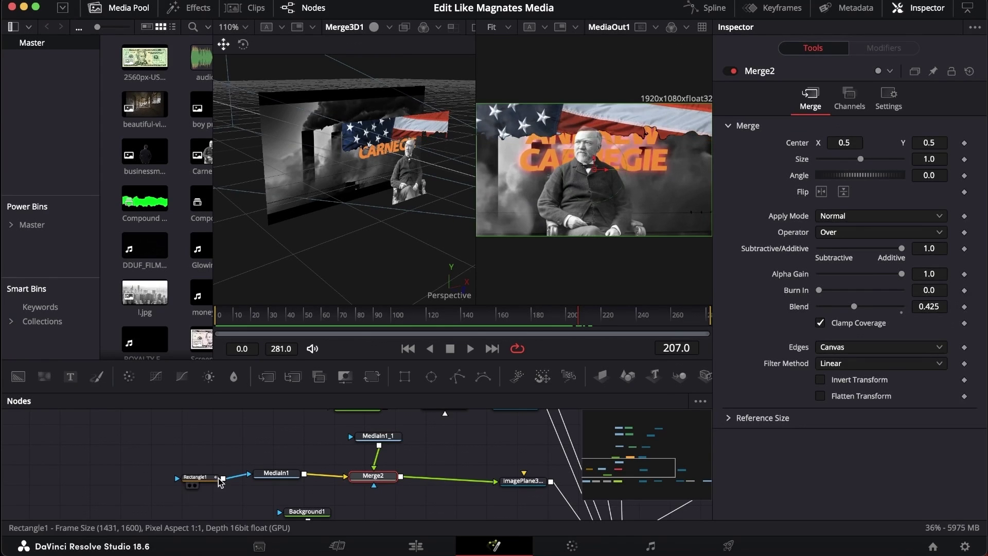
pyautogui.click(218, 479)
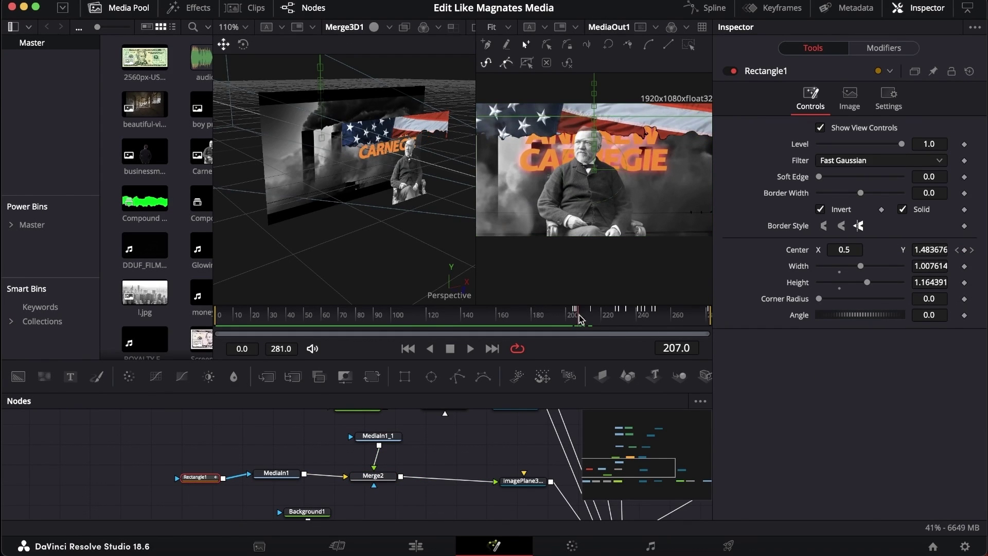
pyautogui.moveTo(578, 319); pyautogui.dragTo(700, 316)
# Inspect the flag layer in the 3D scene, show its MediaIn3 source in the first viewer and scrub to frame 201.
pyautogui.moveTo(507, 426); pyautogui.dragTo(417, 477)
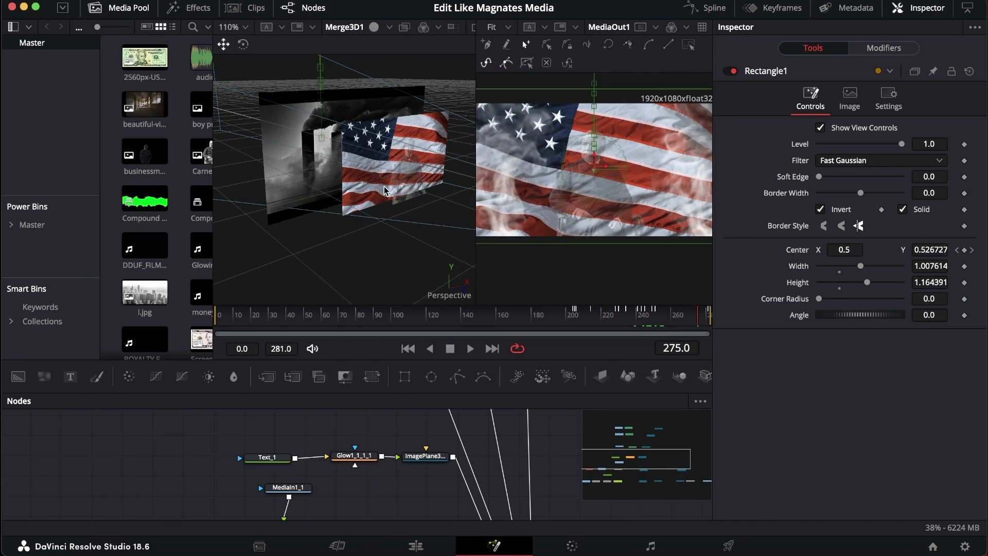
pyautogui.moveTo(413, 177); pyautogui.dragTo(453, 138)
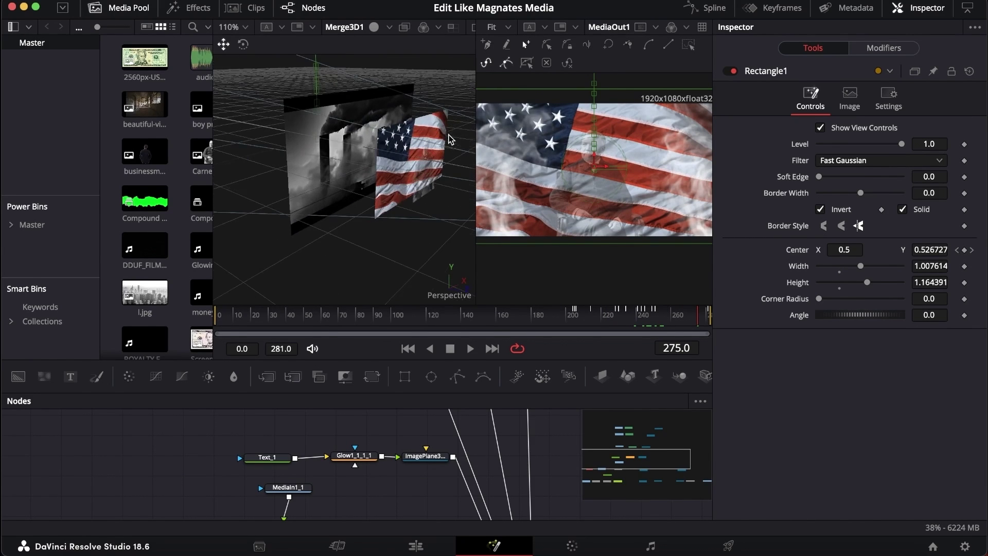
pyautogui.scroll(2, 301, 446)
pyautogui.click(302, 443)
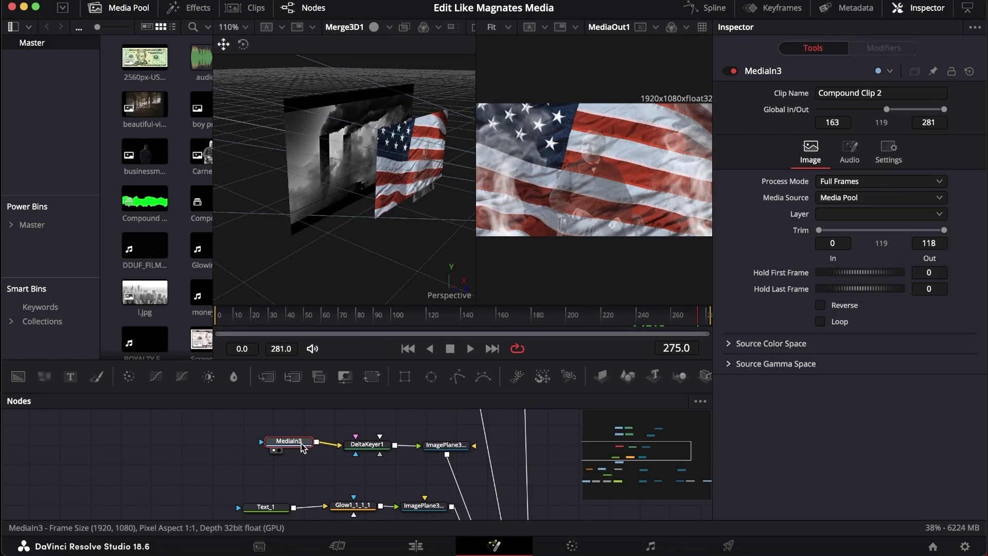
pyautogui.press('1')
pyautogui.moveTo(364, 320); pyautogui.dragTo(569, 300)
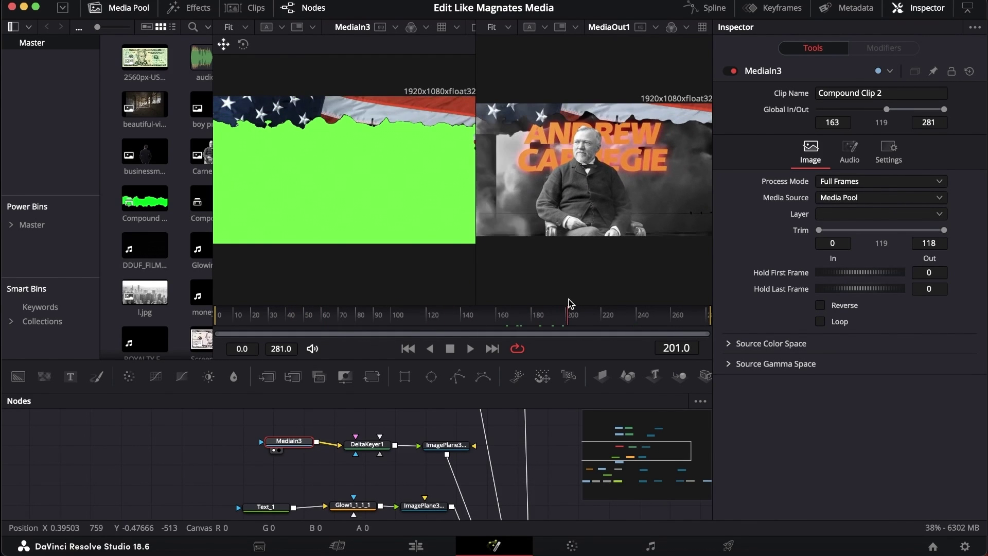
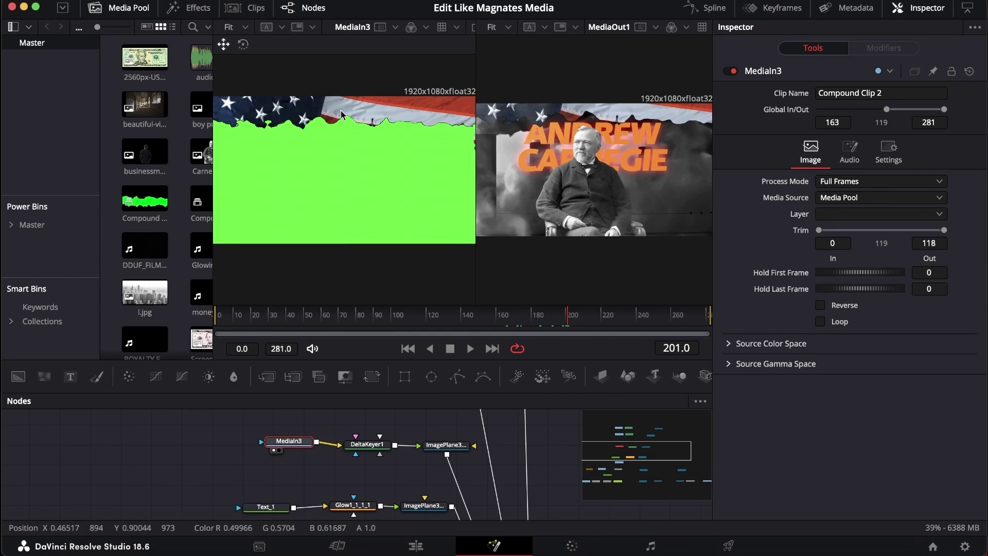
# Return to the Edit page and place Compound Clip 2 on the Video 1 track at 01:00:14:02.
pyautogui.click(421, 549)
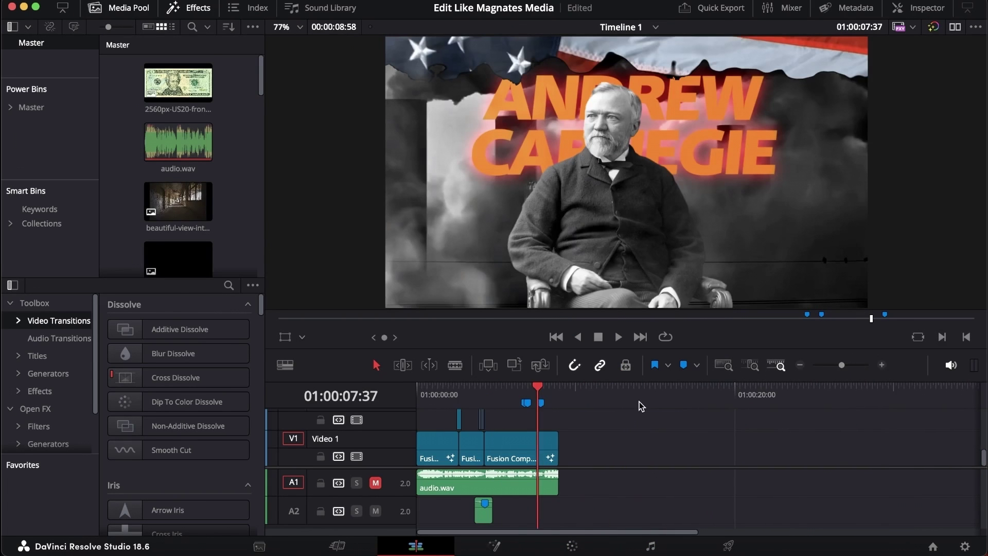
pyautogui.click(641, 406)
pyautogui.scroll(-8, 175, 154)
pyautogui.click(173, 110)
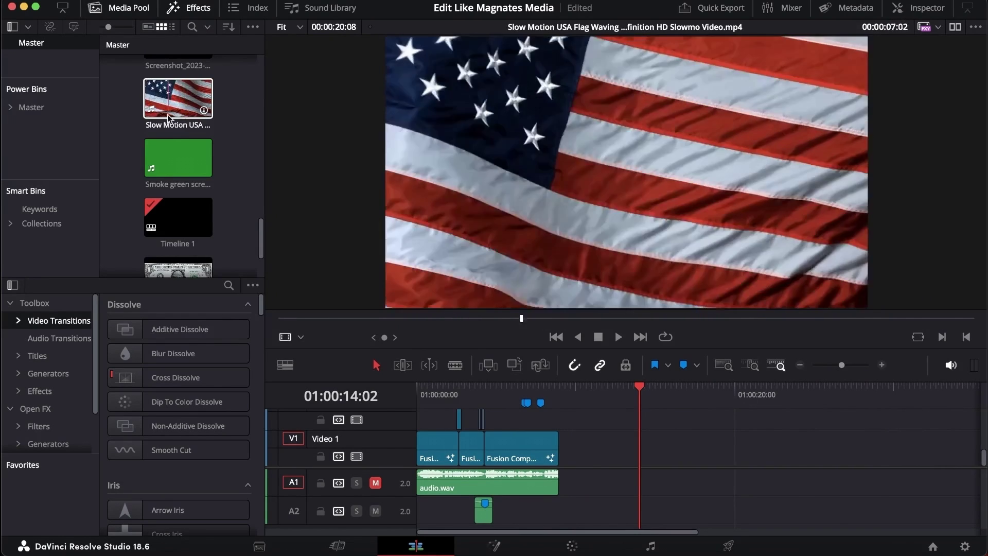
pyautogui.scroll(8, 154, 206)
pyautogui.moveTo(180, 234); pyautogui.dragTo(656, 453)
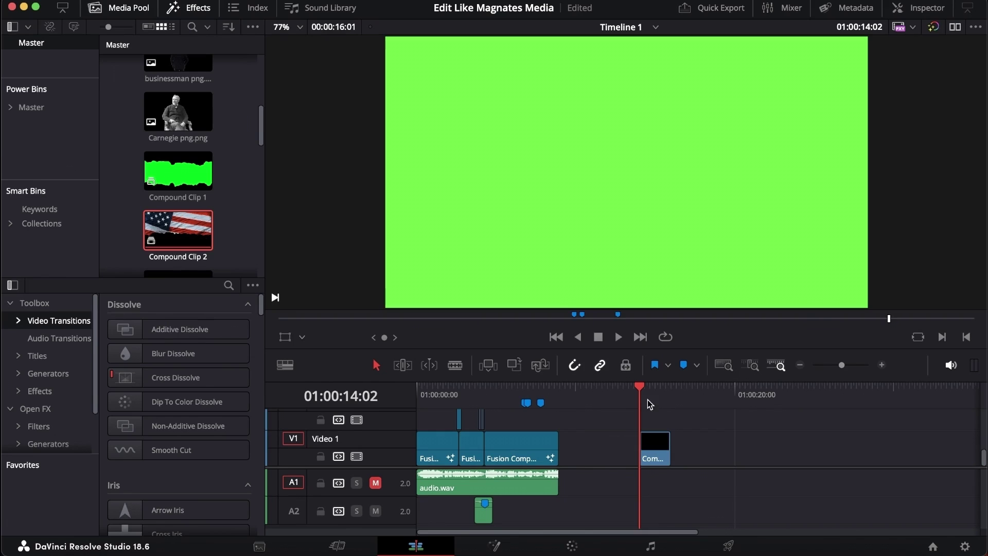
# Decompose the newly placed Compound Clip 2 in place on the timeline.
pyautogui.moveTo(835, 364); pyautogui.dragTo(850, 367)
pyautogui.rightClick(739, 447)
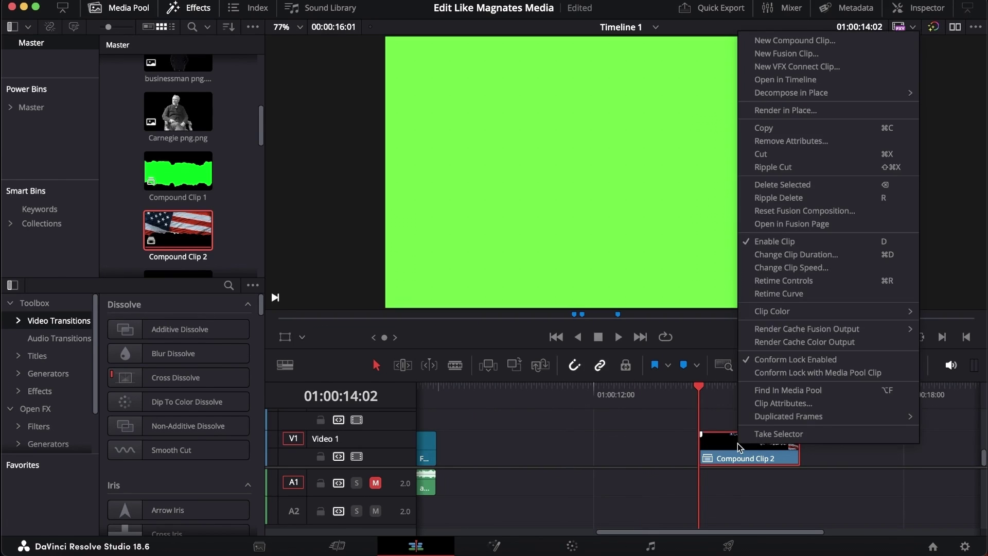
pyautogui.moveTo(792, 94)
pyautogui.click(707, 97)
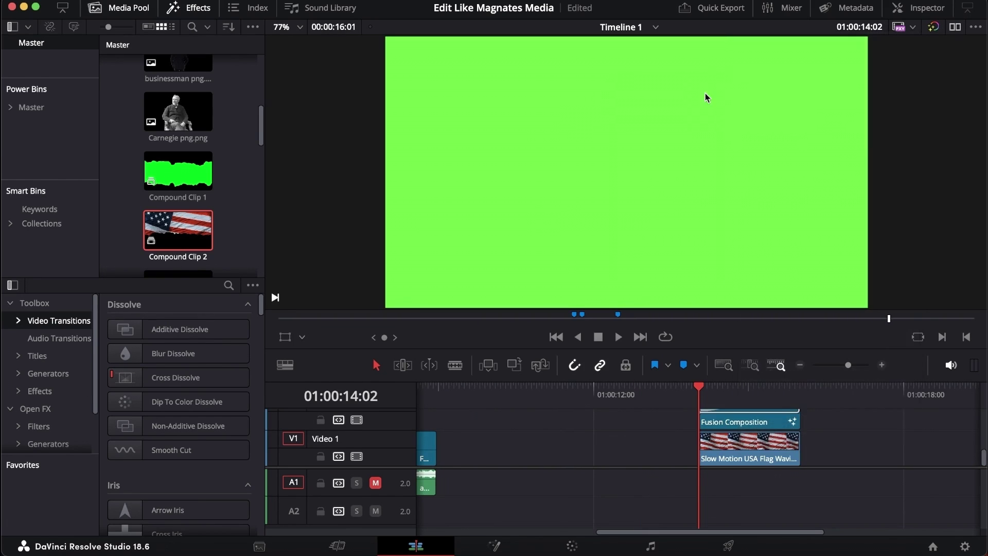
# Inspect the decomposed flag footage and the Fusion Composition above it, scrubbing to 01:00:14:50.
pyautogui.moveTo(825, 431); pyautogui.dragTo(768, 427)
pyautogui.click(755, 456)
pyautogui.moveTo(725, 395); pyautogui.dragTo(740, 397)
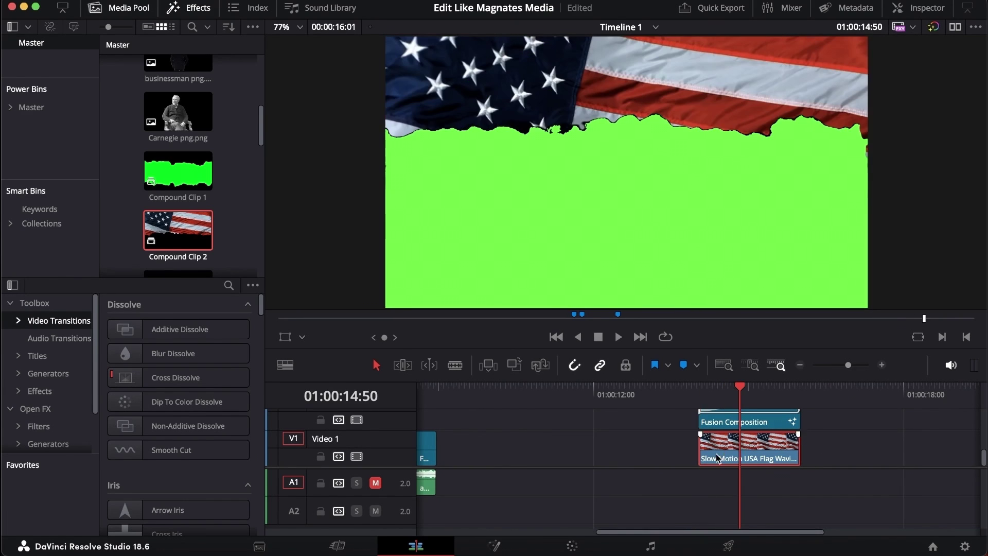
pyautogui.scroll(3, 715, 445)
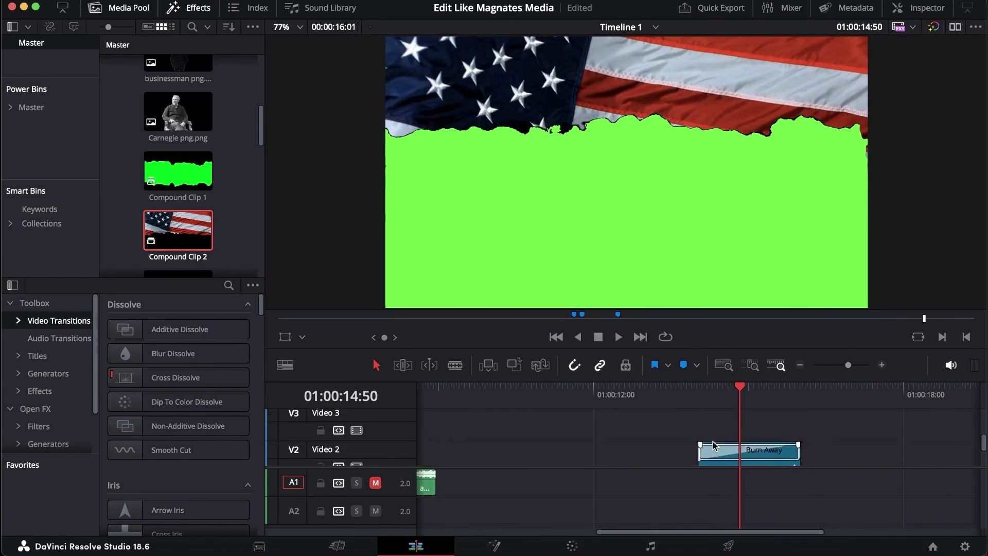
pyautogui.scroll(-3, 715, 446)
pyautogui.scroll(3, 741, 453)
pyautogui.scroll(-2, 742, 456)
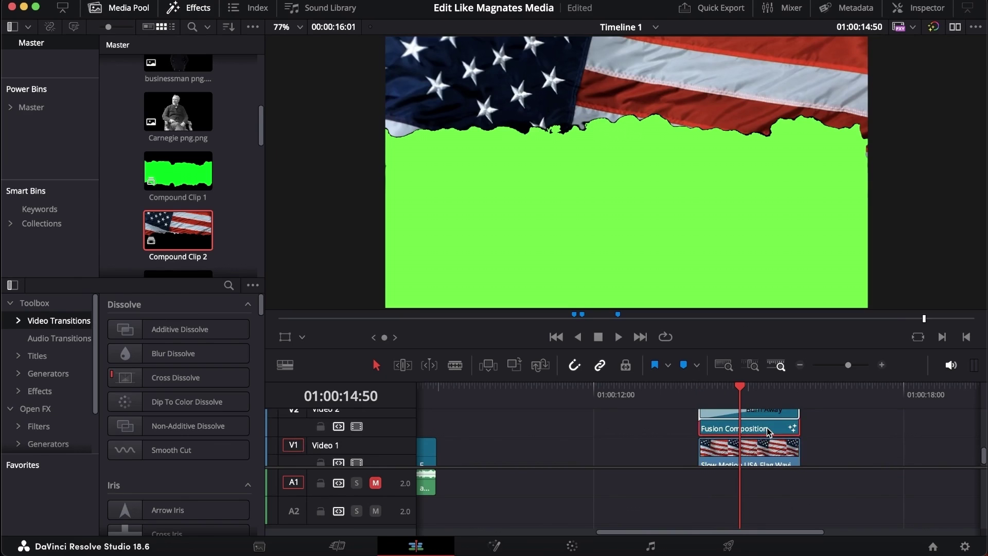
pyautogui.scroll(2, 768, 432)
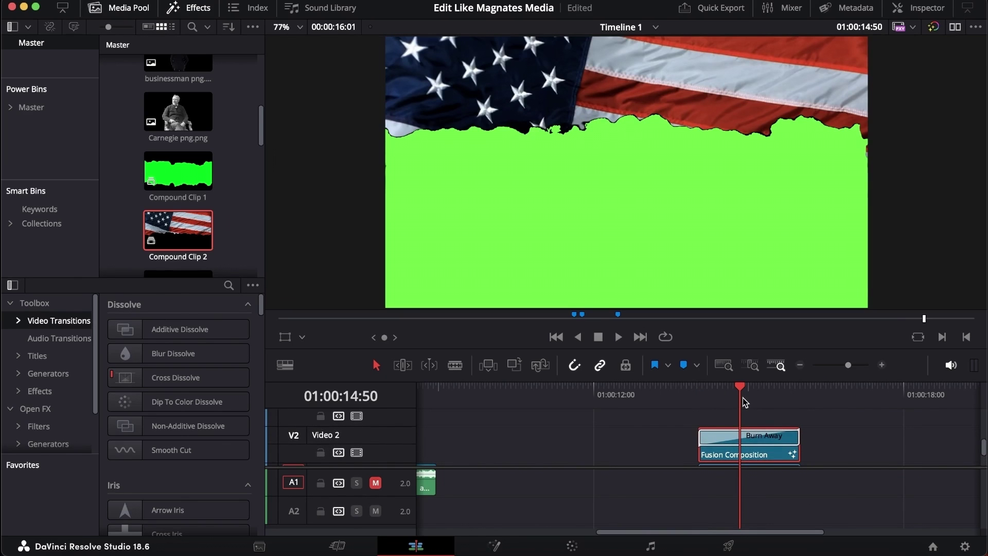
# Show the Burn Away transition's settings in the Inspector and review its motion, edge and appearance values.
pyautogui.click(733, 433)
pyautogui.click(921, 13)
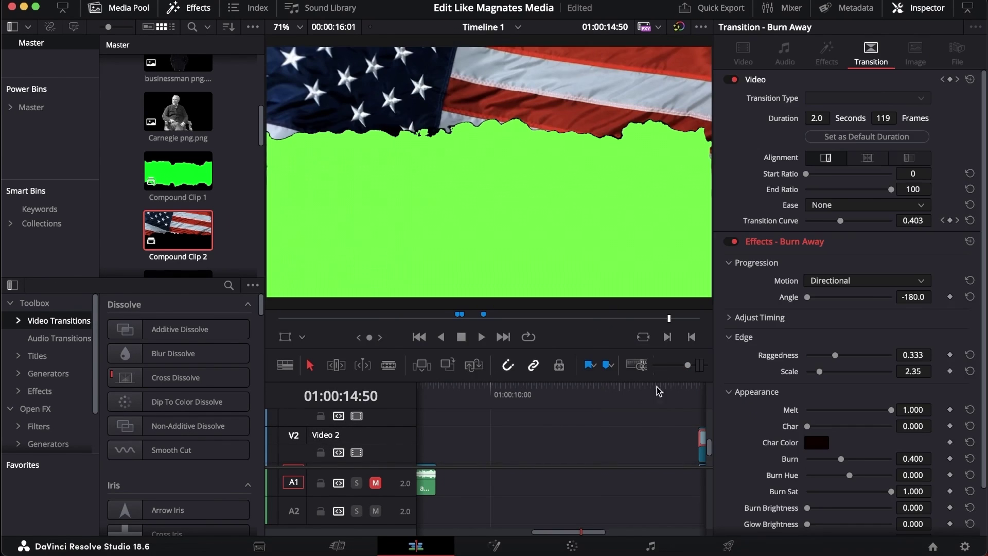
pyautogui.hscroll(5, 654, 407)
pyautogui.hscroll(-2, 638, 425)
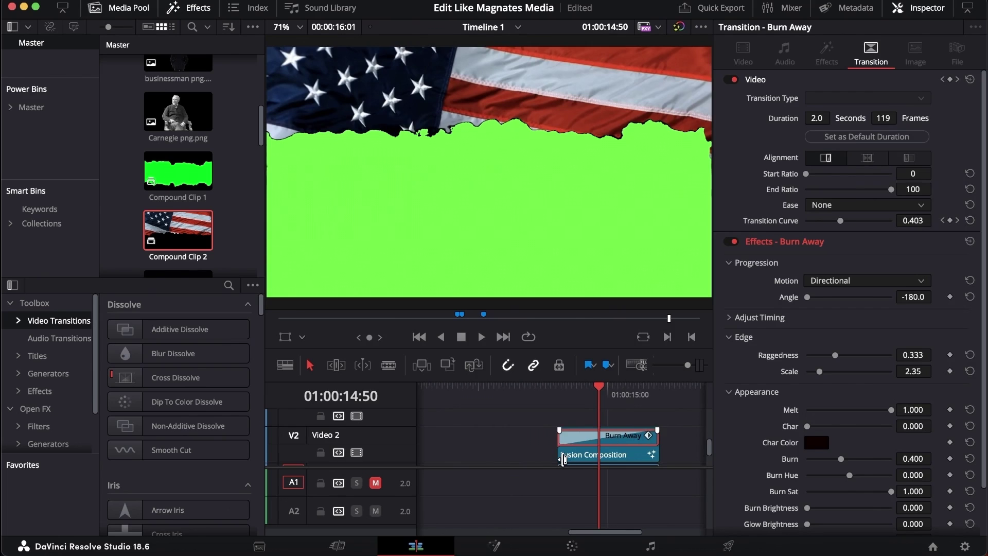
pyautogui.scroll(-1, 563, 459)
pyautogui.scroll(-2, 803, 257)
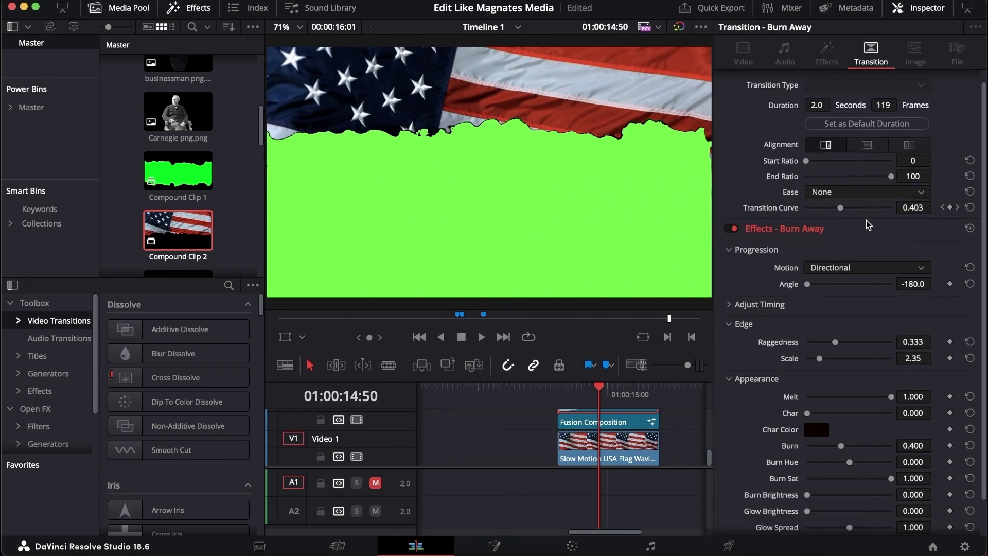
pyautogui.scroll(2, 869, 225)
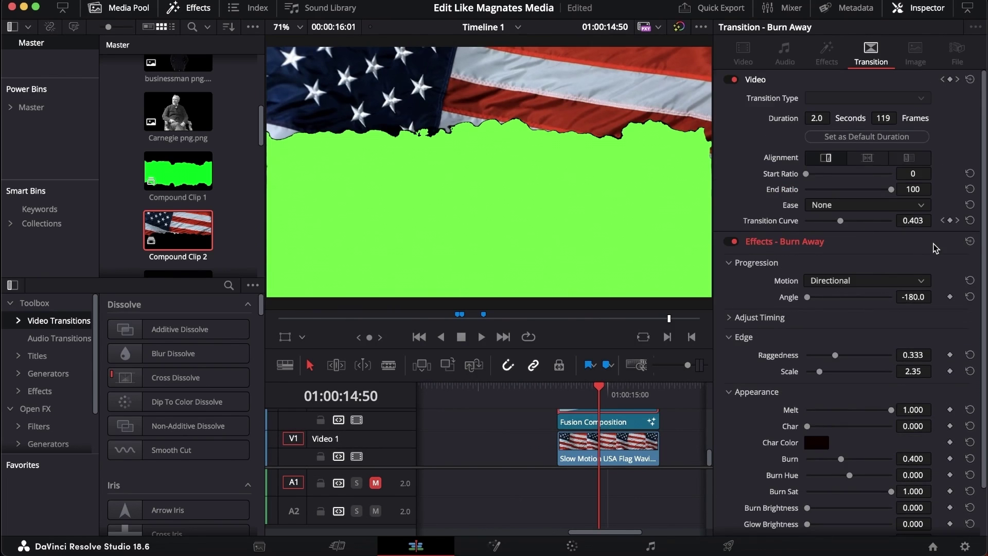
# Check the overlay composition's Background1 color on the Fusion page, return to the Edit page and scrub to 01:00:15:04.
pyautogui.click(592, 422)
pyautogui.click(494, 546)
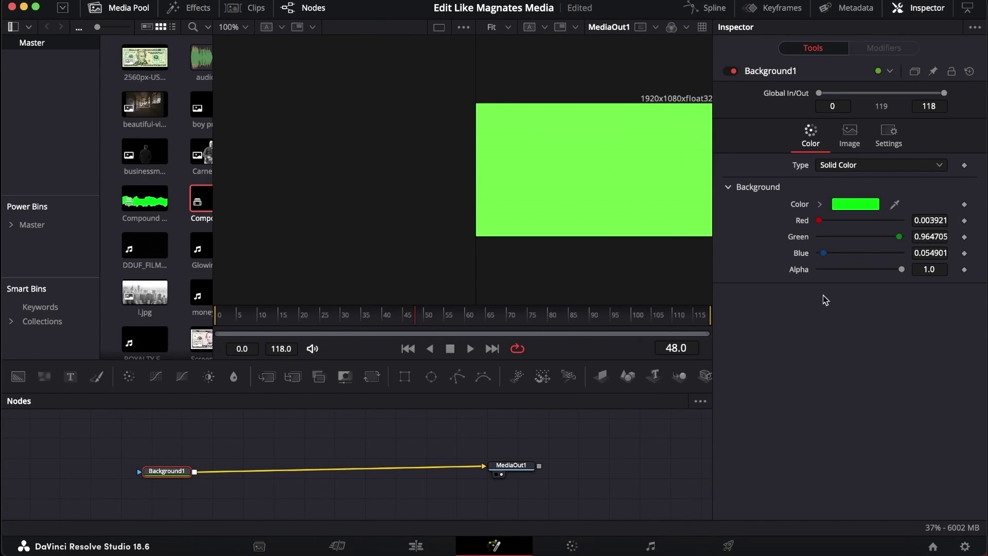
pyautogui.click(447, 547)
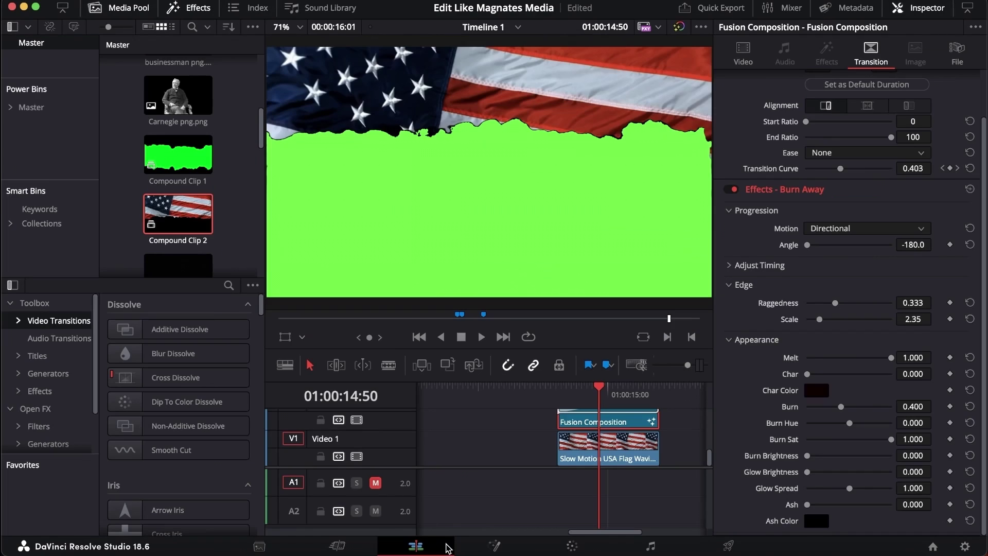
pyautogui.moveTo(581, 405); pyautogui.dragTo(612, 405)
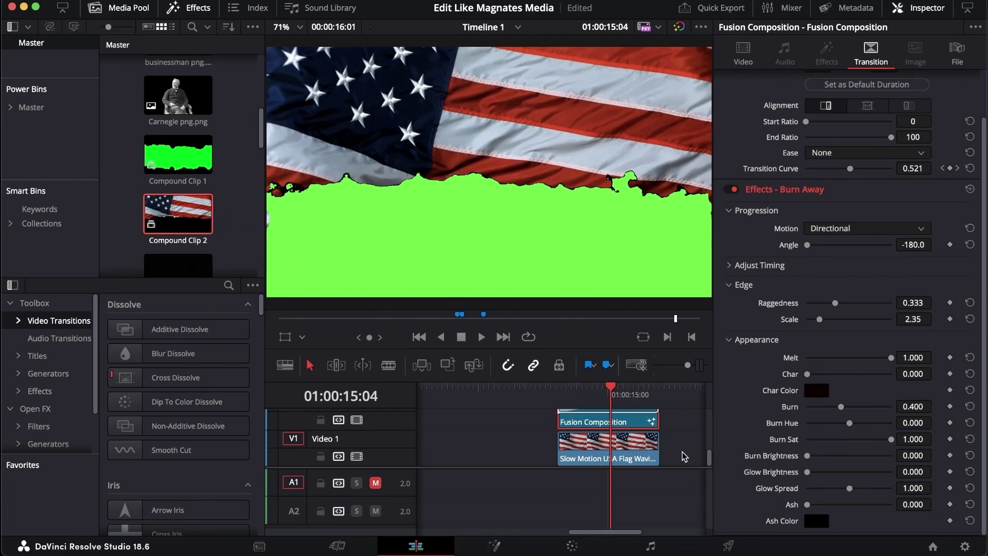
# Select the Fusion Composition and flag clip together and look at the option for making a new compound clip.
pyautogui.moveTo(682, 457); pyautogui.dragTo(623, 418)
pyautogui.rightClick(623, 434)
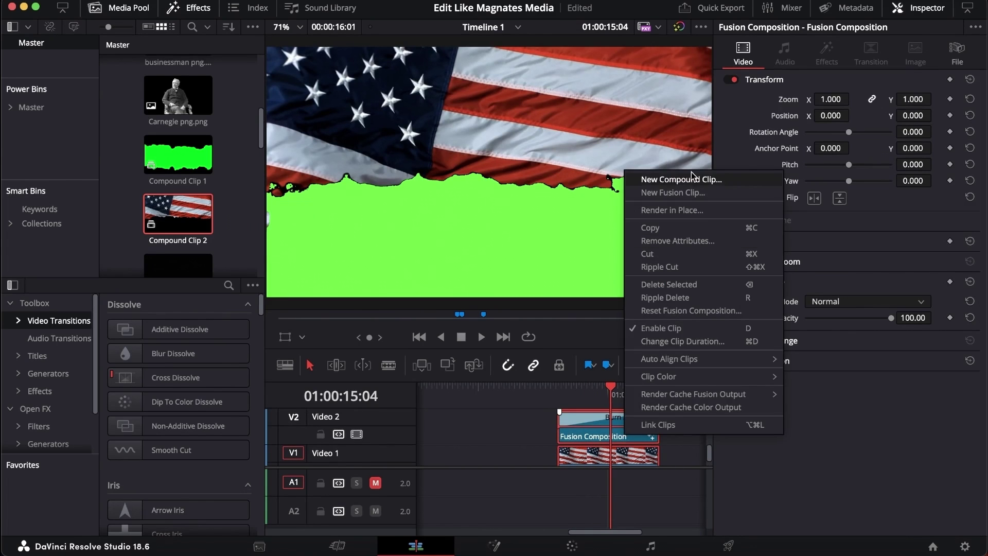
pyautogui.click(527, 445)
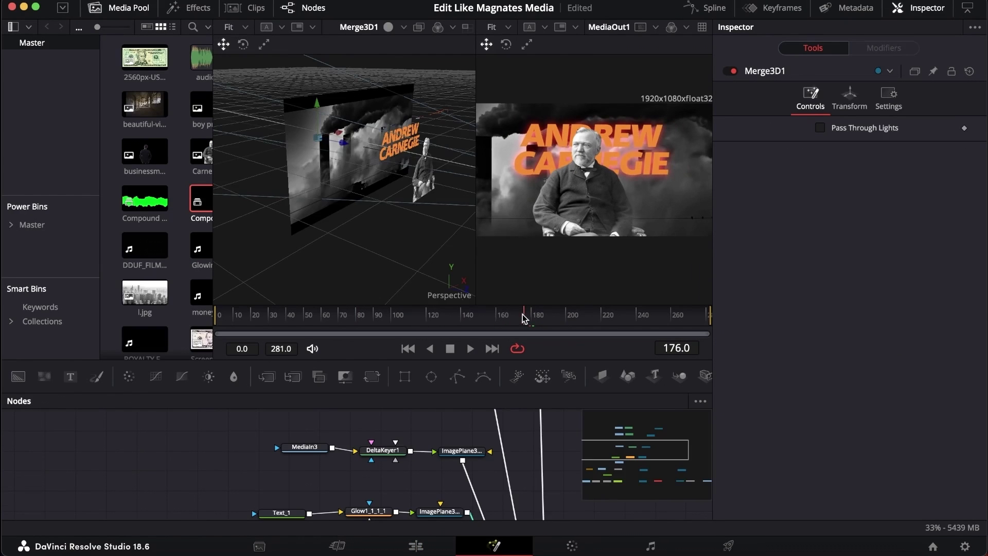
# Scrub the flag reveal from frame 176 to 190 and show MediaIn3's clip range in the Keyframes editor.
pyautogui.moveTo(522, 318); pyautogui.dragTo(549, 320)
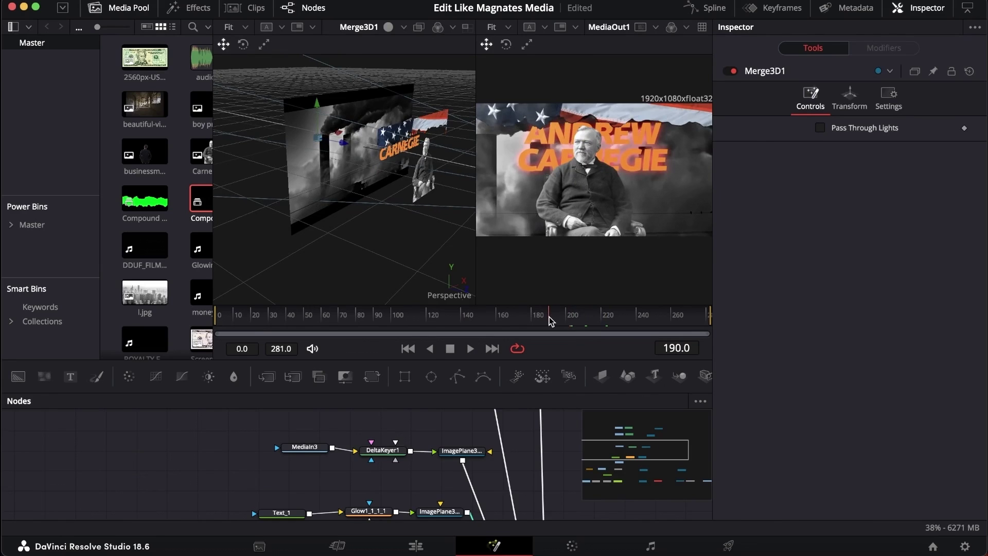
pyautogui.click(305, 446)
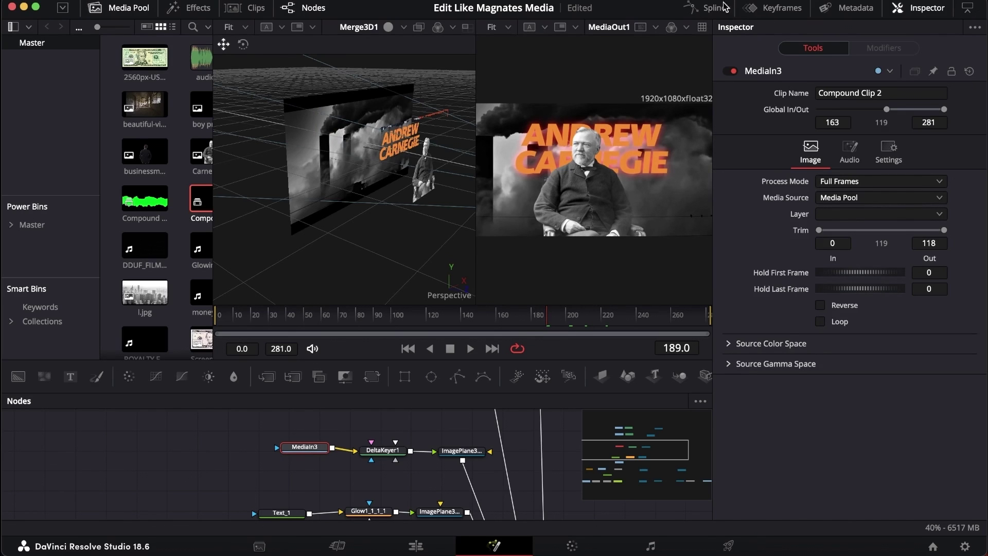
pyautogui.click(784, 9)
pyautogui.click(785, 9)
pyautogui.click(785, 9)
pyautogui.click(256, 439)
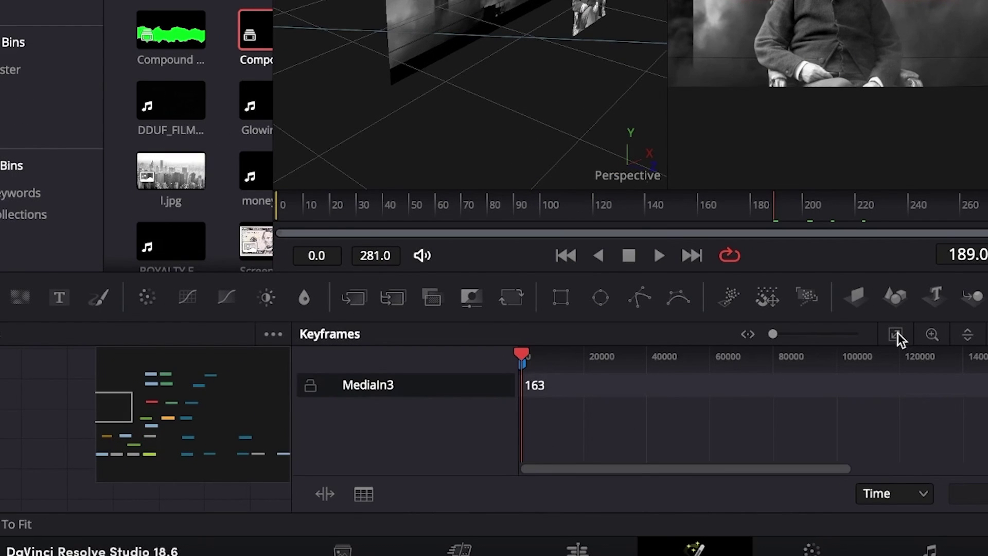
pyautogui.click(896, 334)
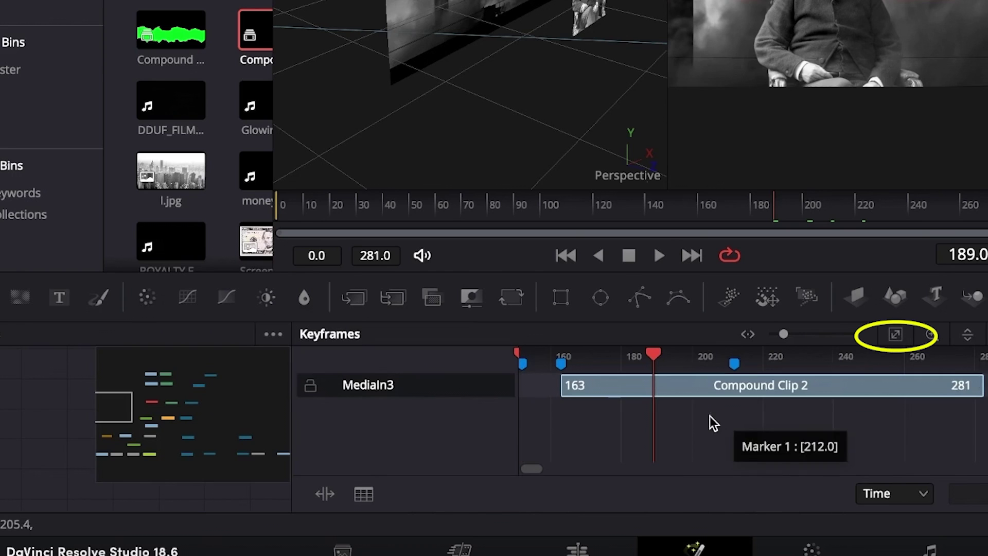
# Try shifting MediaIn3's Compound Clip 2 to frames 146–264 in the Keyframes editor, undo the shift and close the editor.
pyautogui.hscroll(-8, 709, 415)
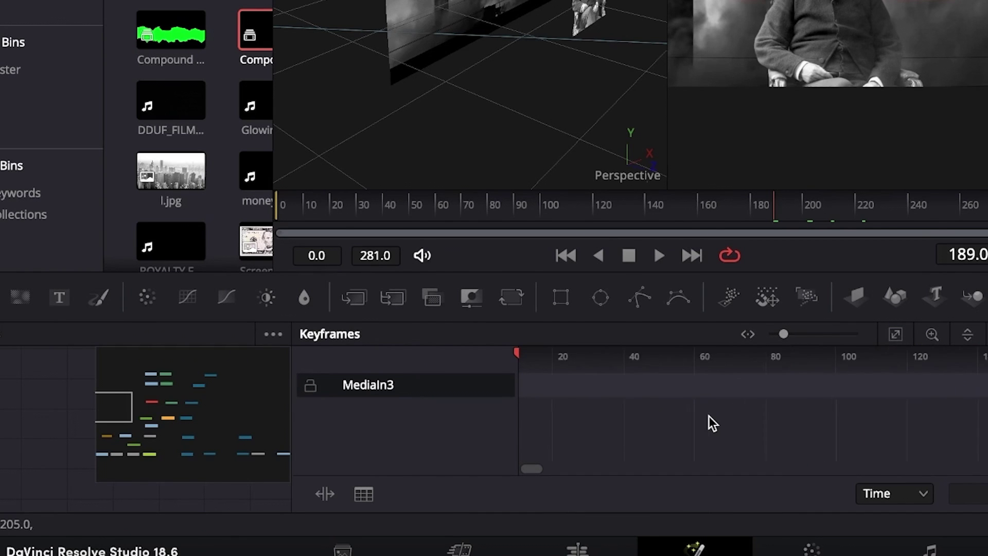
pyautogui.hscroll(-3, 709, 416)
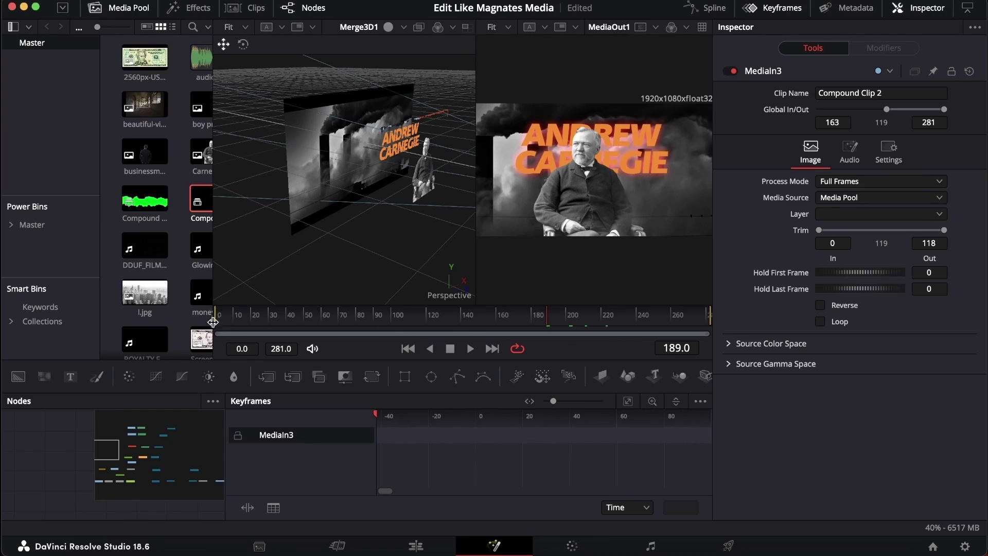
pyautogui.hscroll(6, 479, 433)
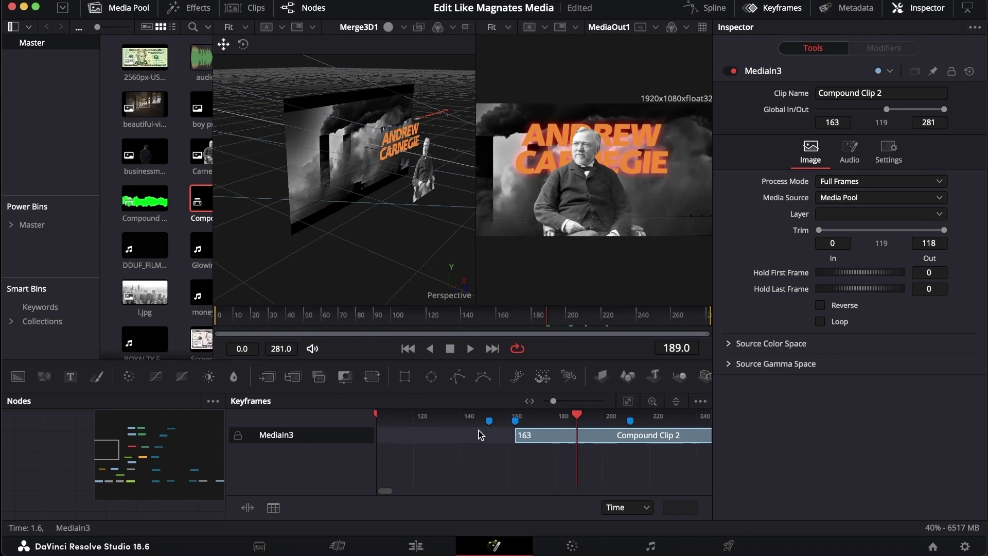
pyautogui.hscroll(-1, 478, 433)
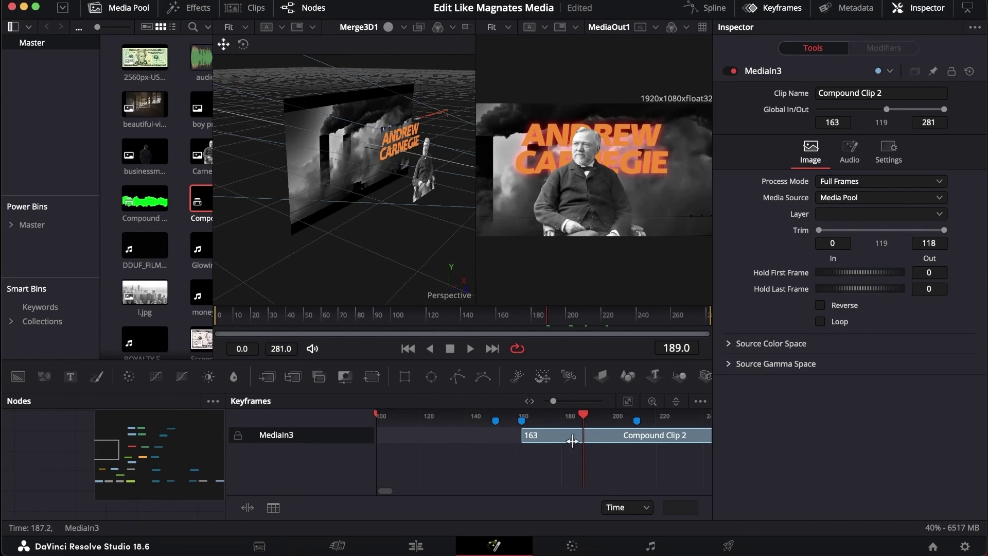
pyautogui.hscroll(1, 561, 439)
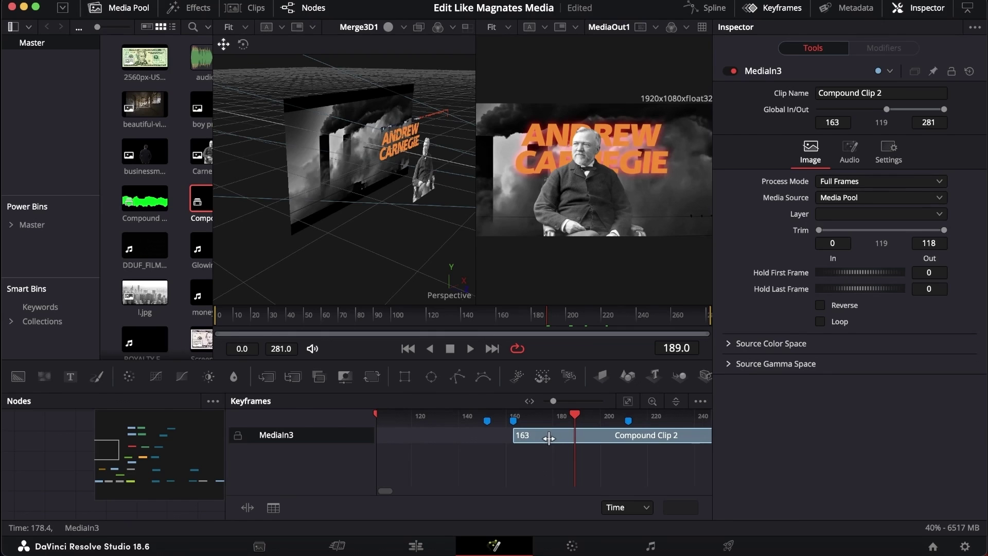
pyautogui.moveTo(553, 436); pyautogui.dragTo(516, 438)
pyautogui.hscroll(4, 515, 437)
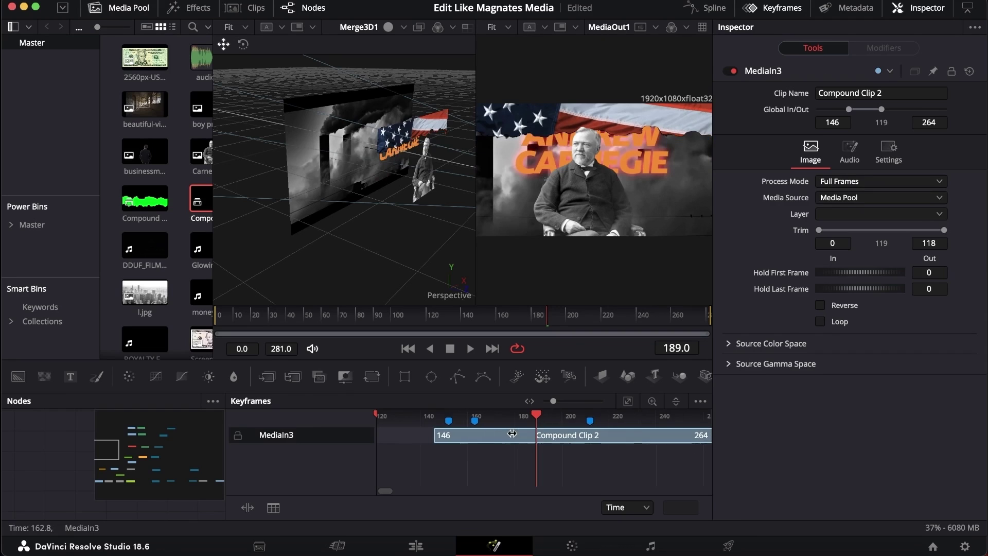
pyautogui.hscroll(8, 512, 433)
pyautogui.press('super+z')
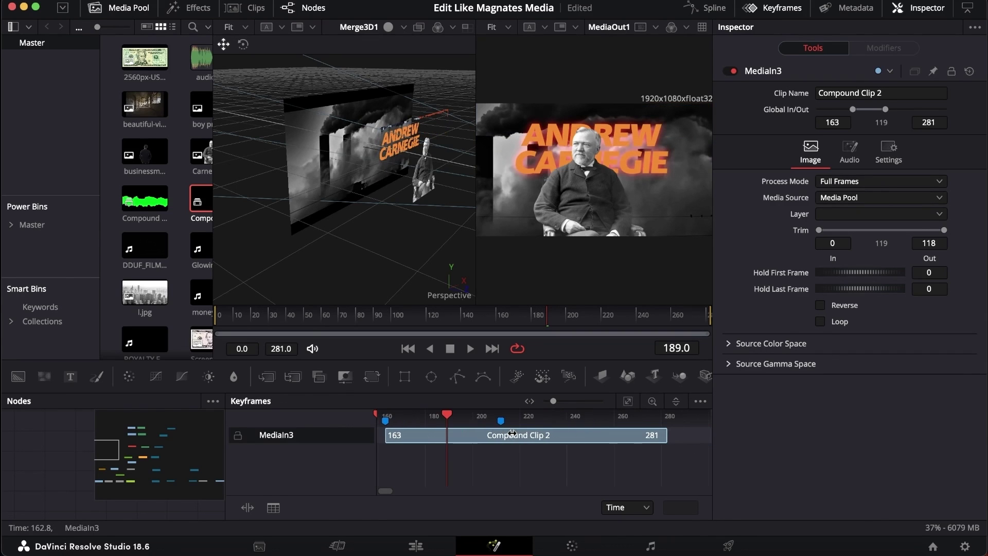
pyautogui.hscroll(-7, 512, 434)
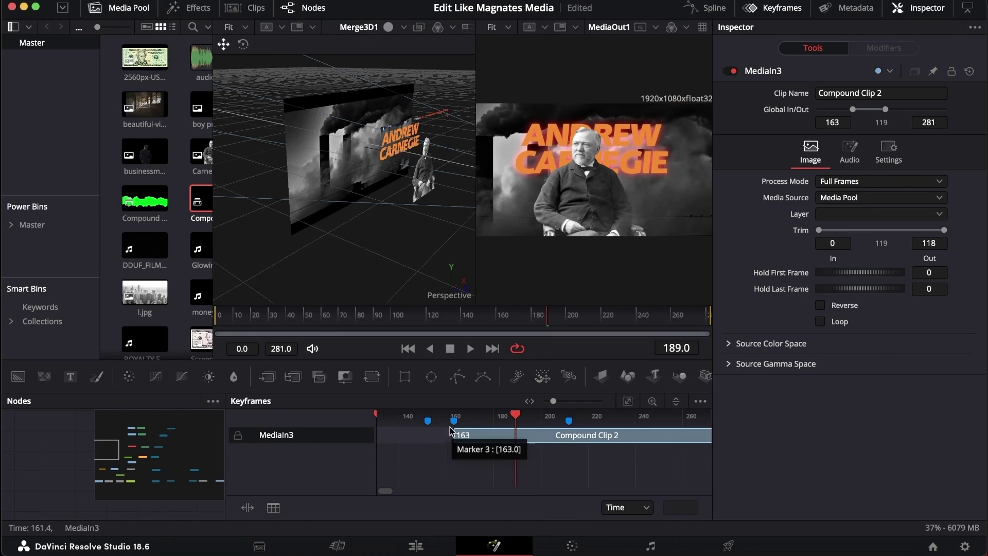
pyautogui.hscroll(10, 461, 473)
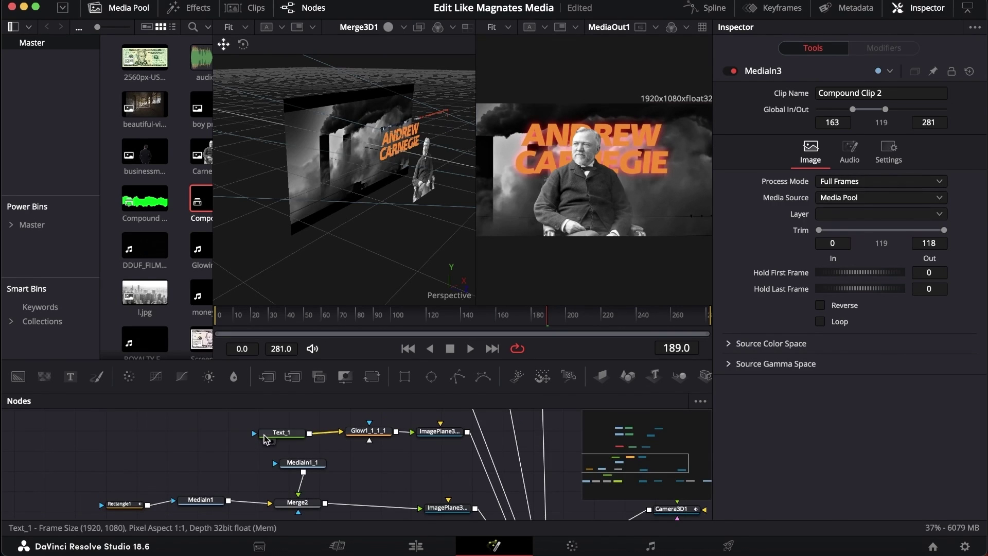
# Examine the Text_1 title settings and its Glow1_1_1 node, and scrub the title from frame 0 to 157.
pyautogui.click(270, 438)
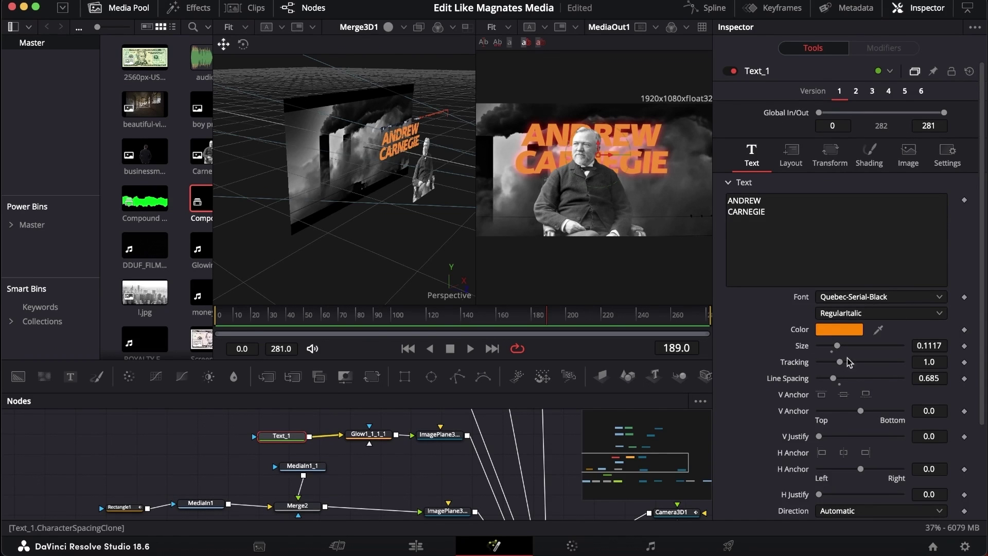
pyautogui.click(368, 434)
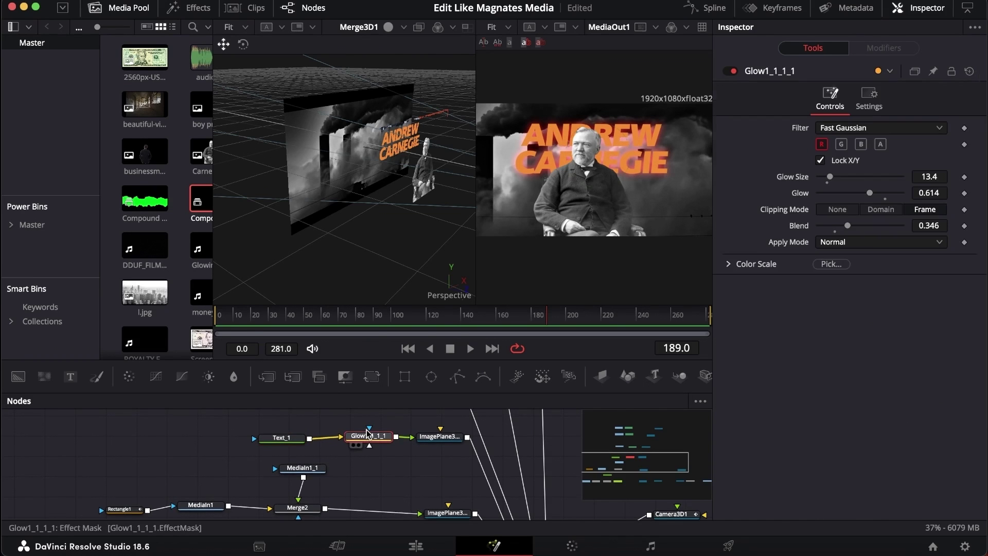
pyautogui.click(284, 438)
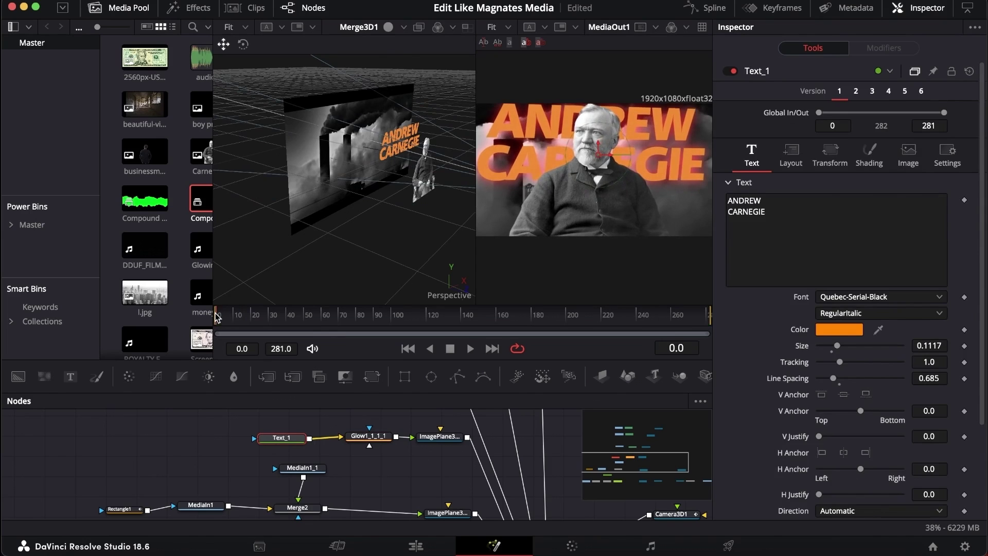
pyautogui.click(267, 316)
pyautogui.moveTo(267, 322); pyautogui.dragTo(491, 300)
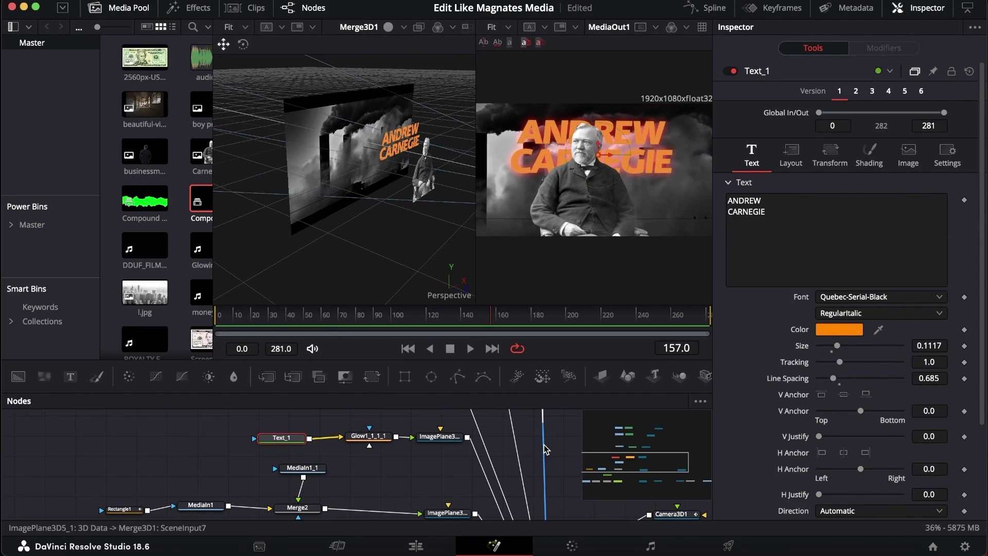
# Examine the MediaIn3 compound clip settings and the green-screen key settings of its DeltaKeyer1 node.
pyautogui.scroll(3, 545, 448)
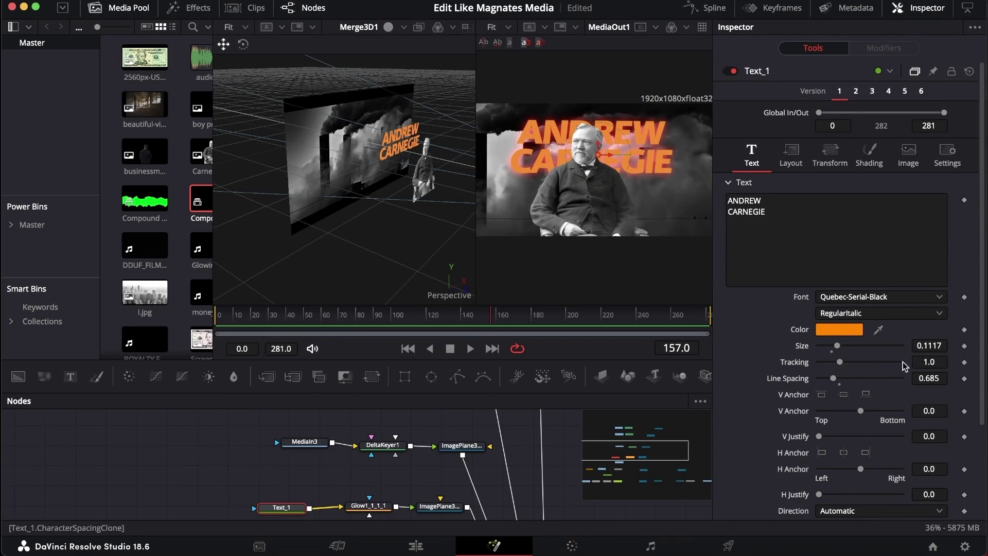
pyautogui.click(315, 442)
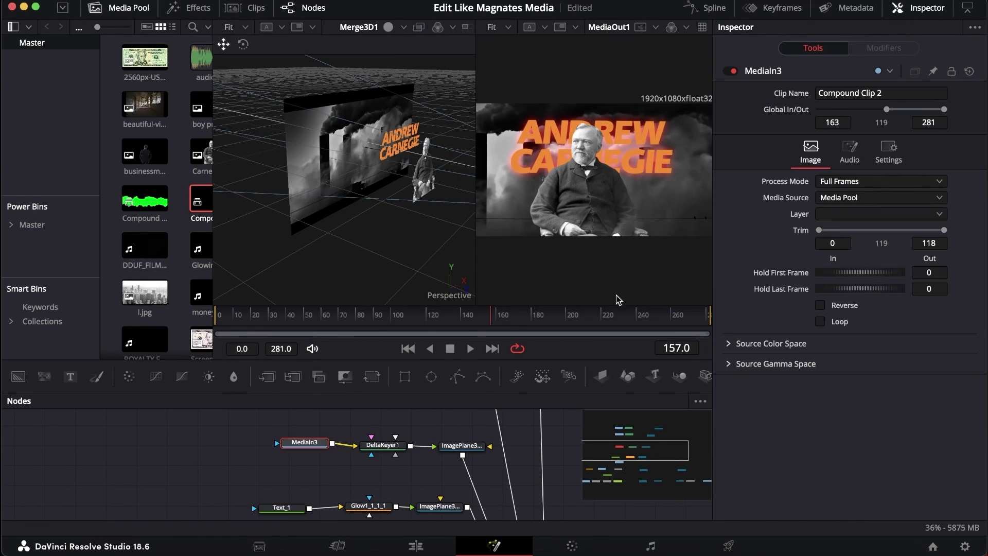
pyautogui.scroll(2, 384, 414)
pyautogui.click(359, 487)
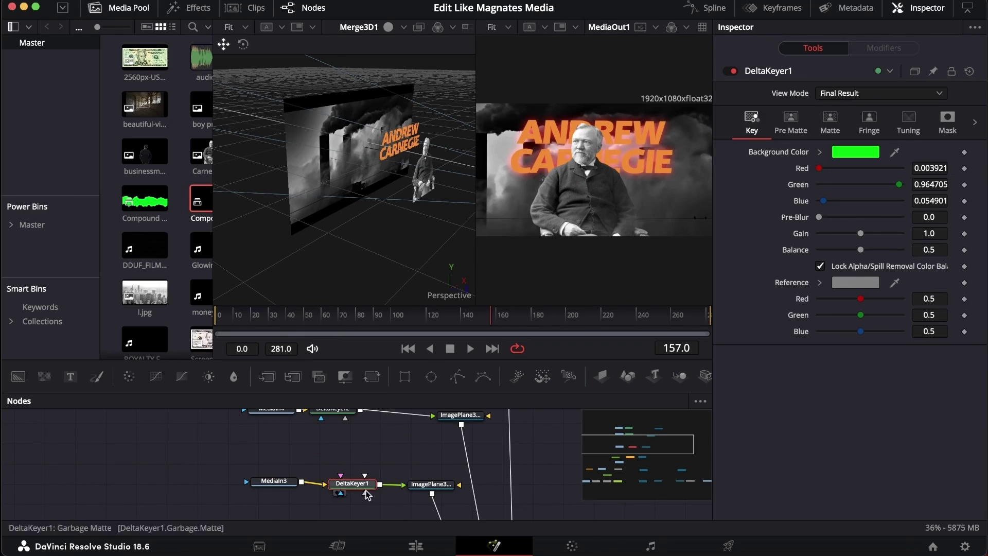
# Inspect the MediaIn4 and MediaIn4_1 smoke transition clips and view their smoke planes in the 3D scene at frame 251.
pyautogui.scroll(2, 288, 463)
pyautogui.click(252, 471)
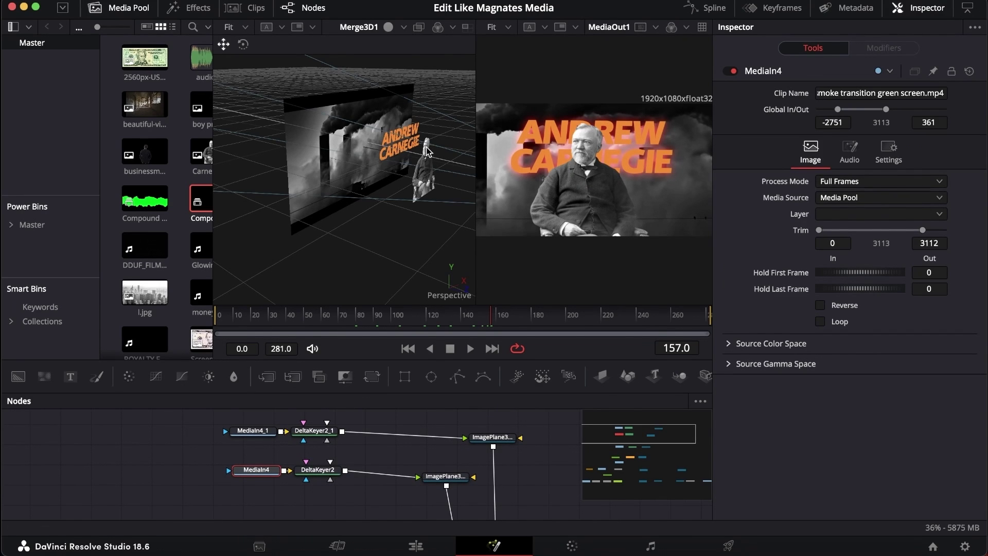
pyautogui.click(655, 316)
pyautogui.click(252, 430)
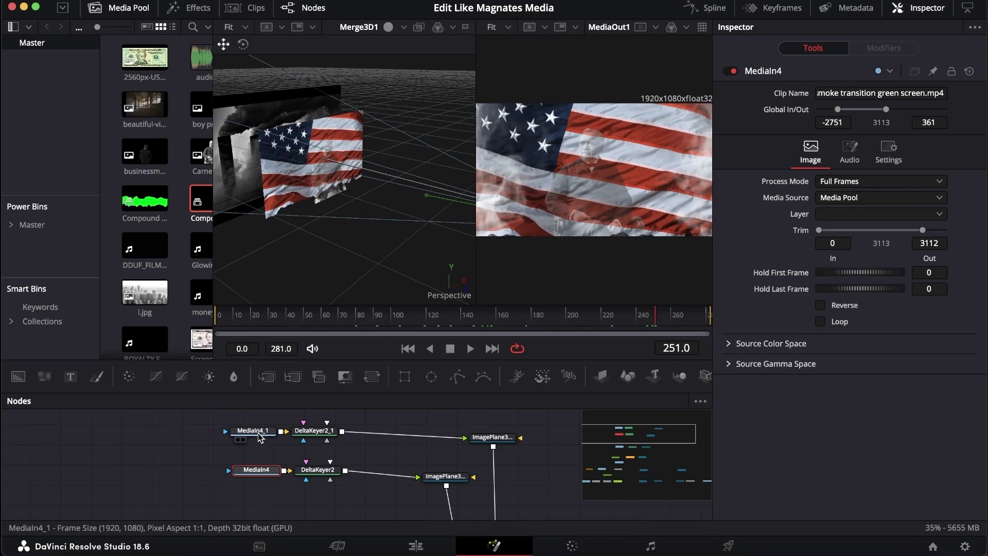
pyautogui.click(262, 471)
pyautogui.scroll(5, 336, 206)
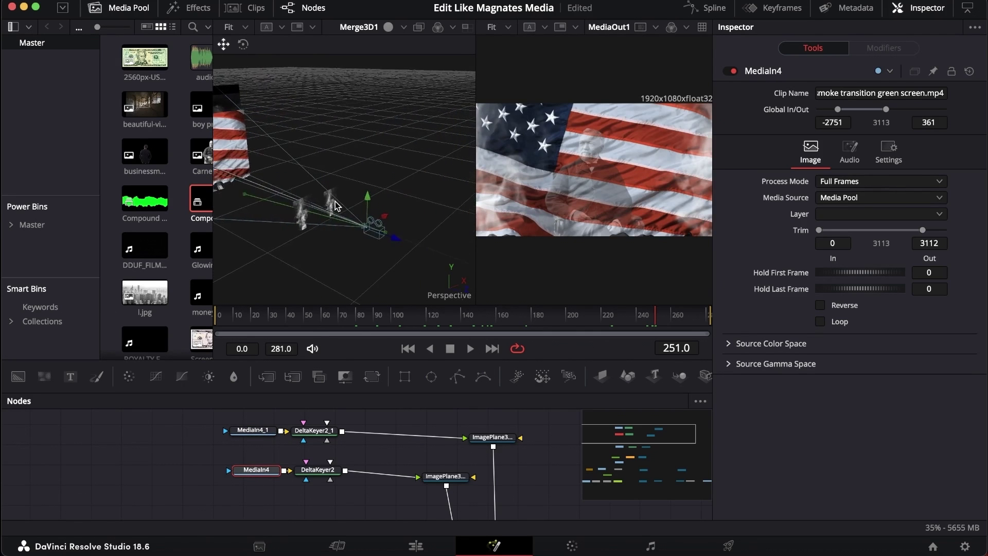
pyautogui.moveTo(337, 208); pyautogui.dragTo(420, 319)
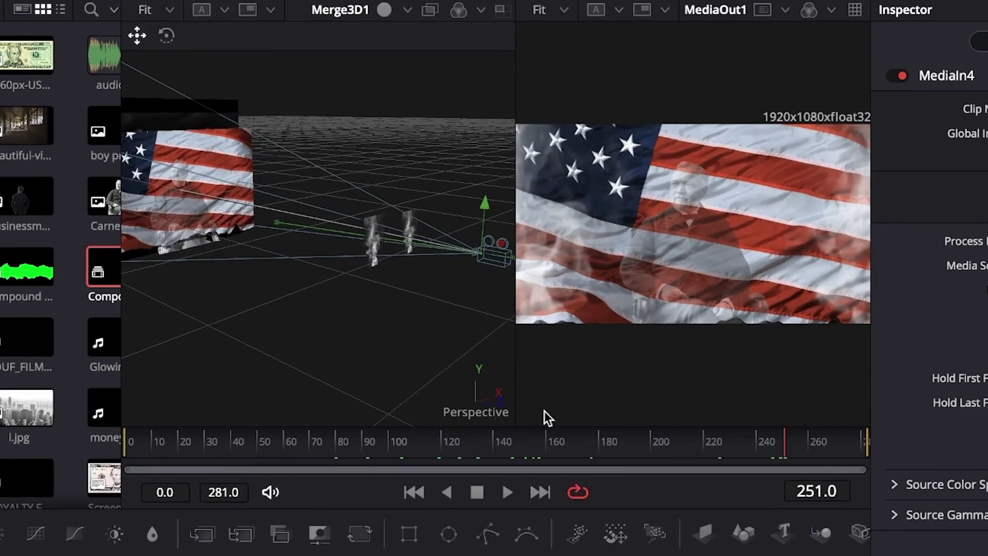
# Scrub the composition back to its start and forward to frame 281 to review the camera's move past the smoke planes.
pyautogui.moveTo(550, 315); pyautogui.dragTo(403, 315)
pyautogui.moveTo(406, 441); pyautogui.dragTo(125, 441)
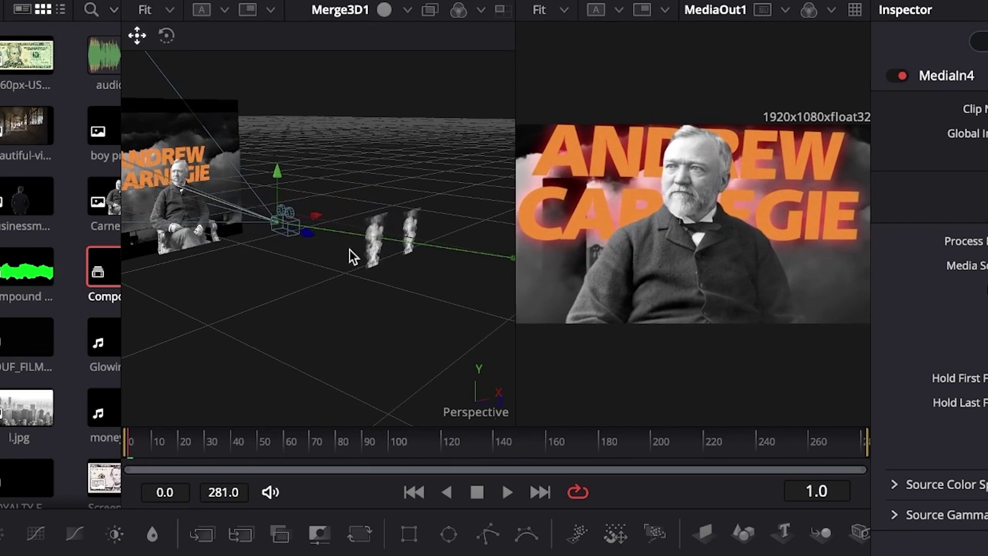
pyautogui.moveTo(314, 443); pyautogui.dragTo(621, 442)
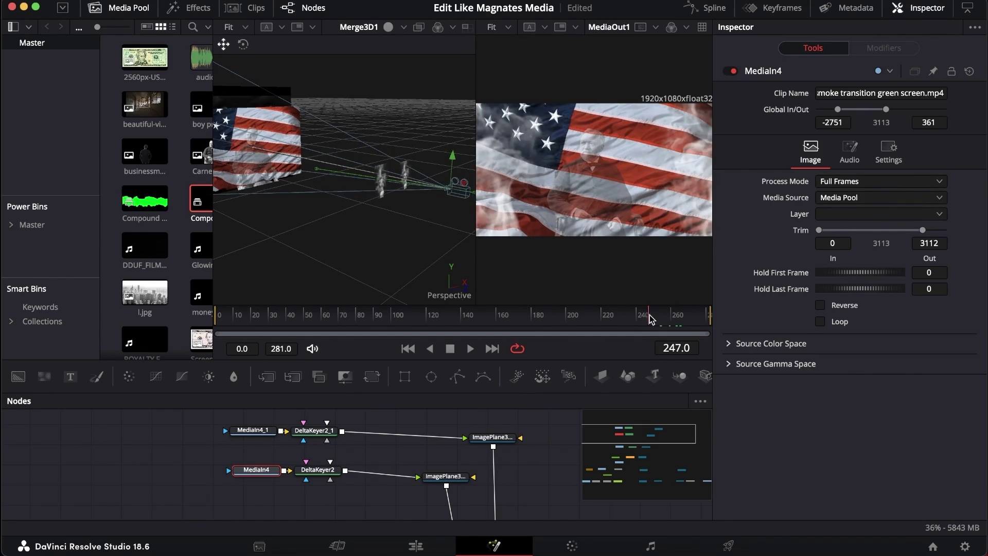
pyautogui.moveTo(647, 315); pyautogui.dragTo(722, 311)
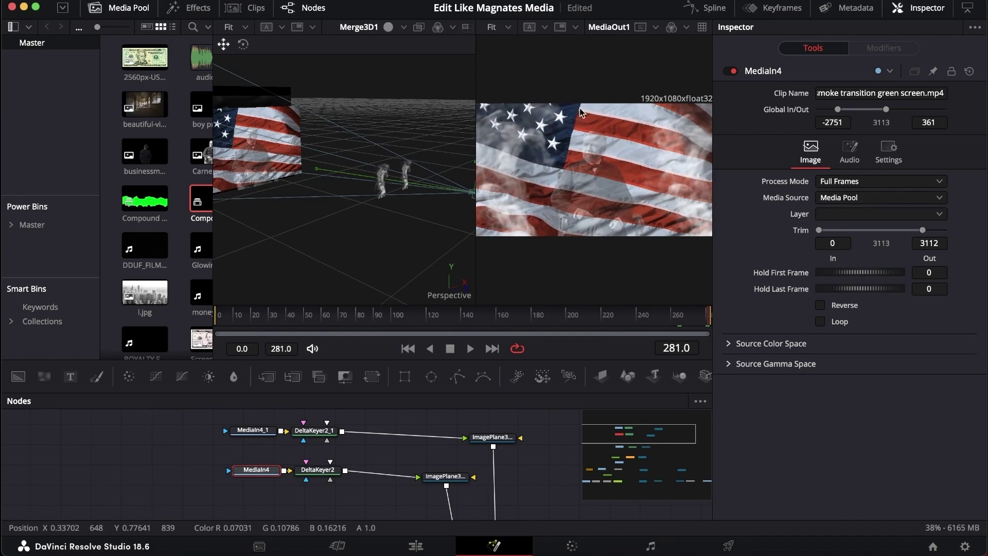
# Preview the MediaIn4_1 smoke footage, its DeltaKeyer2_1 result and both smoke image planes, and restore the Merge3D1 scene view.
pyautogui.click(257, 432)
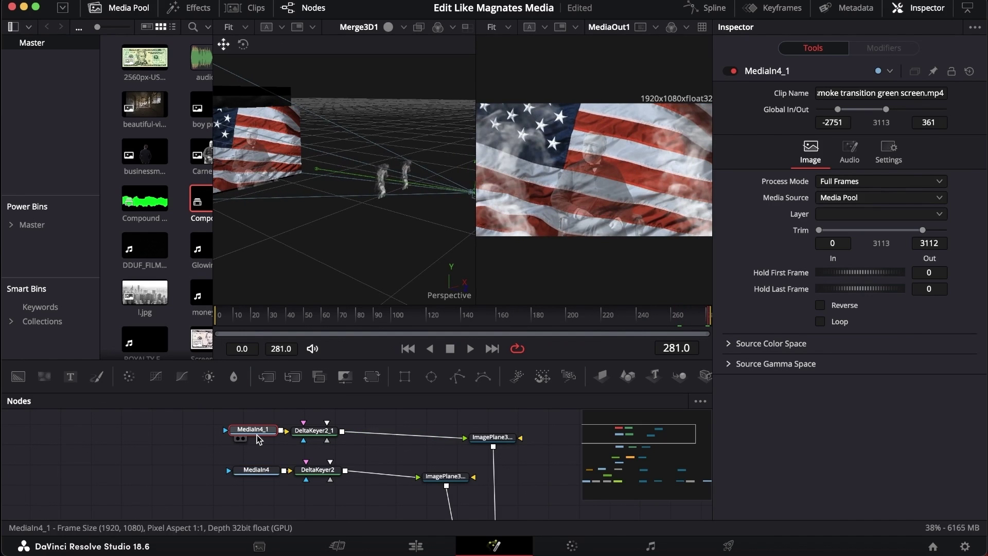
pyautogui.press('1')
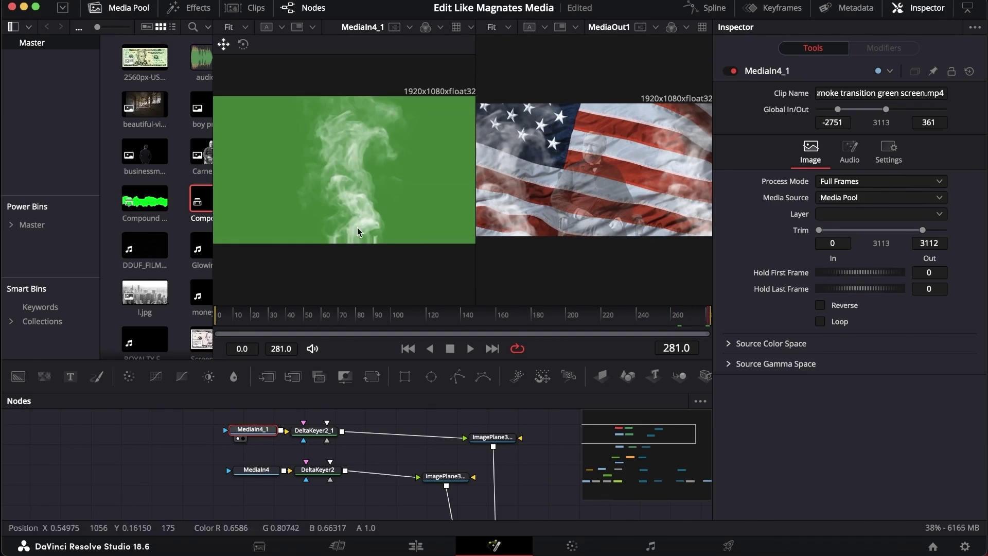
pyautogui.moveTo(325, 430); pyautogui.dragTo(354, 304)
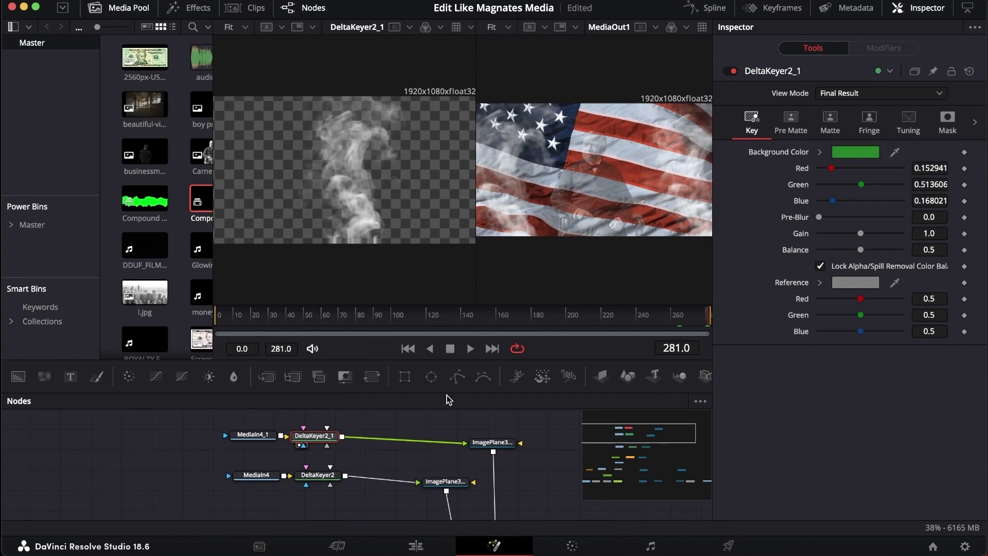
pyautogui.click(496, 443)
pyautogui.press('1')
pyautogui.click(446, 482)
pyautogui.press('1')
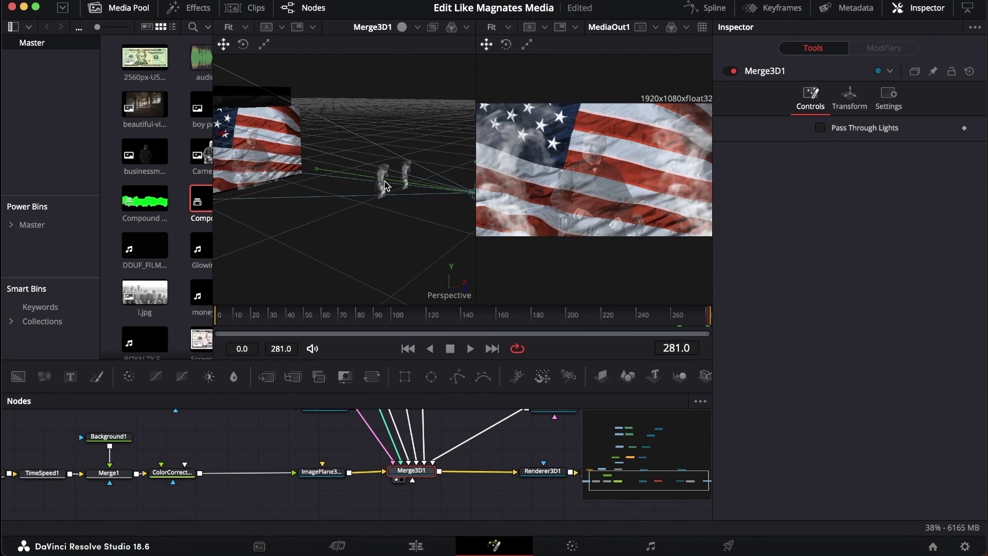
# Examine Camera3D1's translation and rotation keyframes at frame 0 and scrub the camera animation through to frame 281.
pyautogui.click(438, 439)
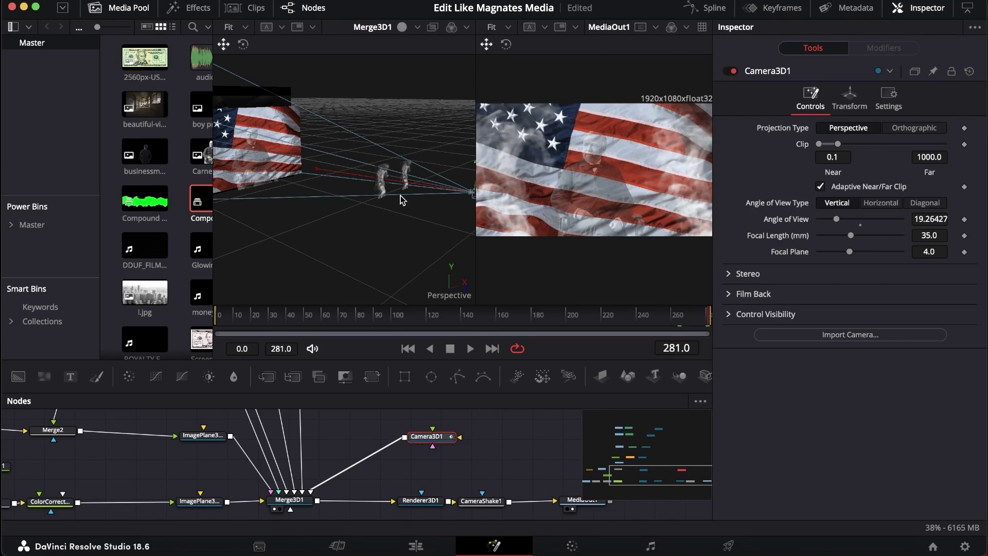
pyautogui.press('Home')
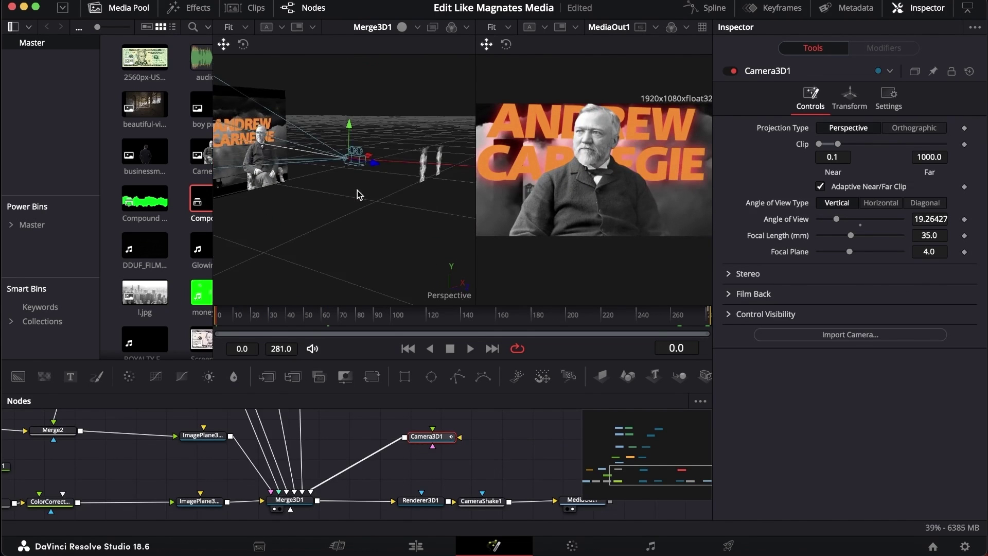
pyautogui.hscroll(-5, 357, 189)
pyautogui.scroll(-2, 617, 161)
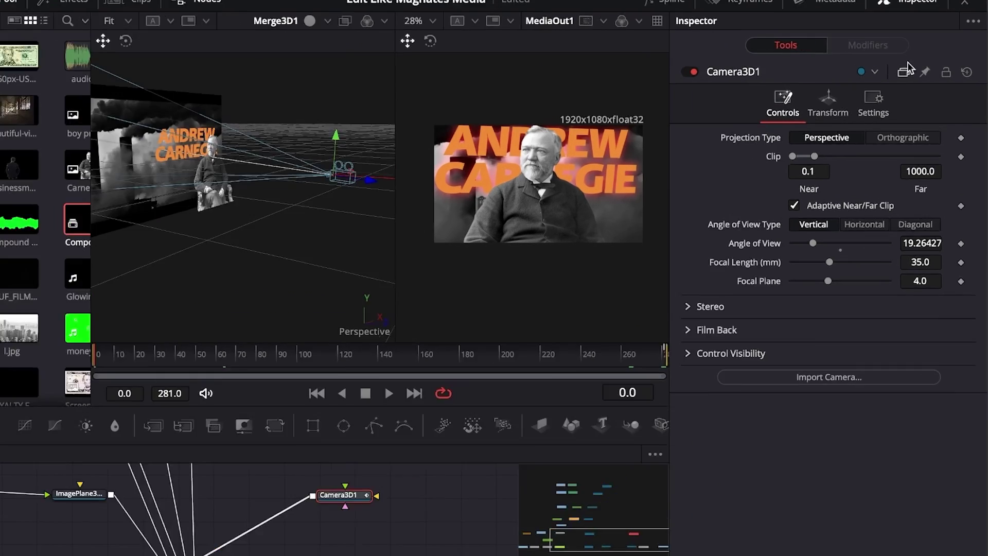
pyautogui.click(856, 93)
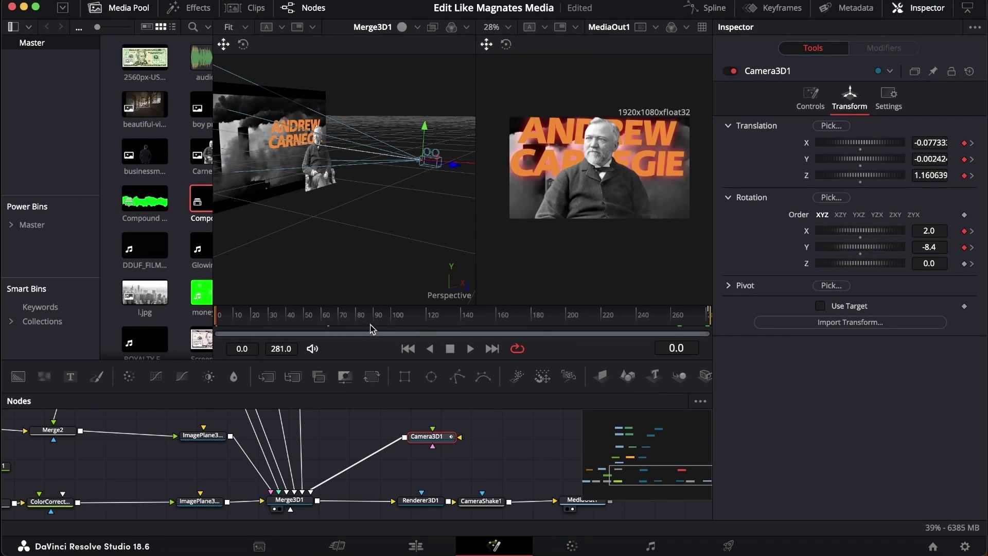
pyautogui.moveTo(371, 330); pyautogui.dragTo(709, 312)
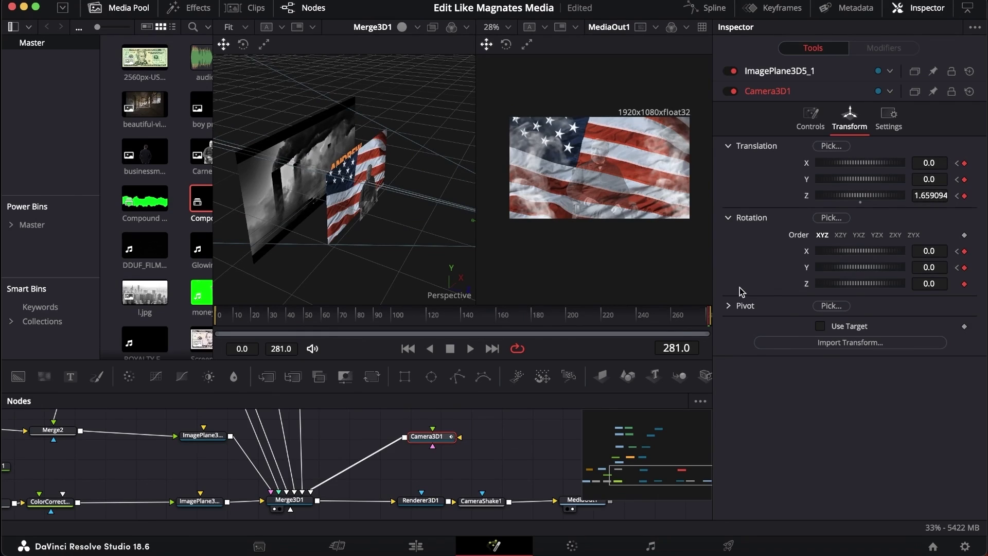
# Examine the Renderer3D1 and CameraShake1 settings and the final MediaOut1 node, and return to the Edit page timeline.
pyautogui.hscroll(5, 489, 452)
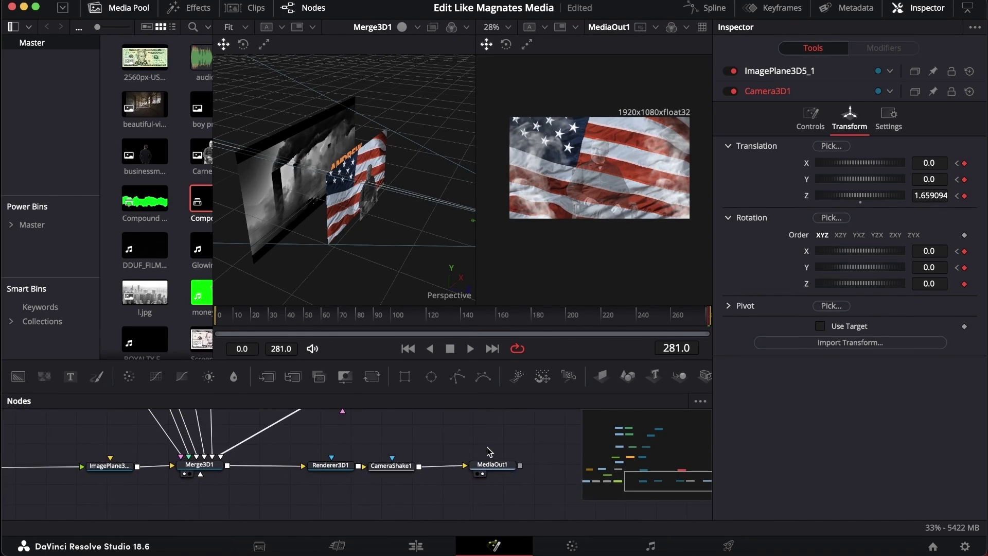
pyautogui.click(340, 469)
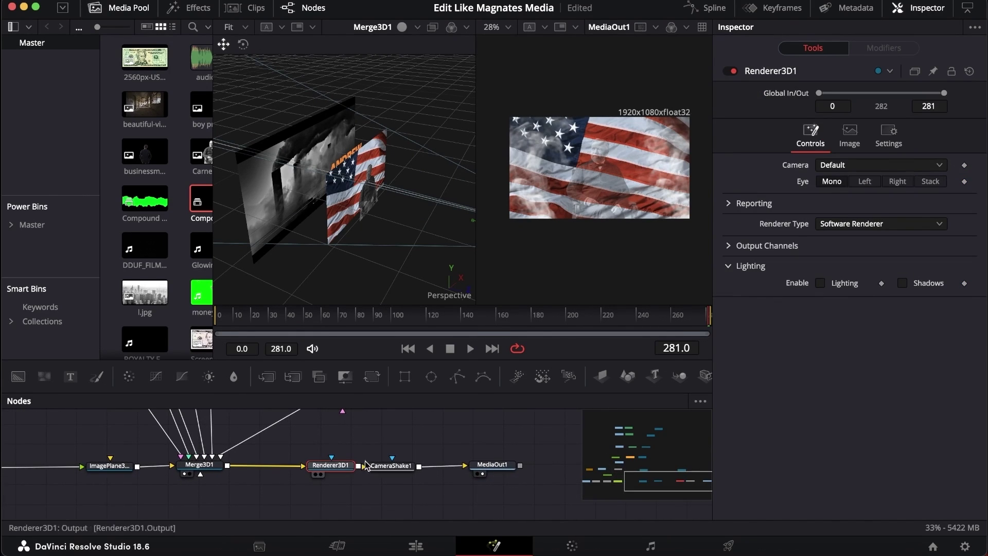
pyautogui.hscroll(-5, 302, 503)
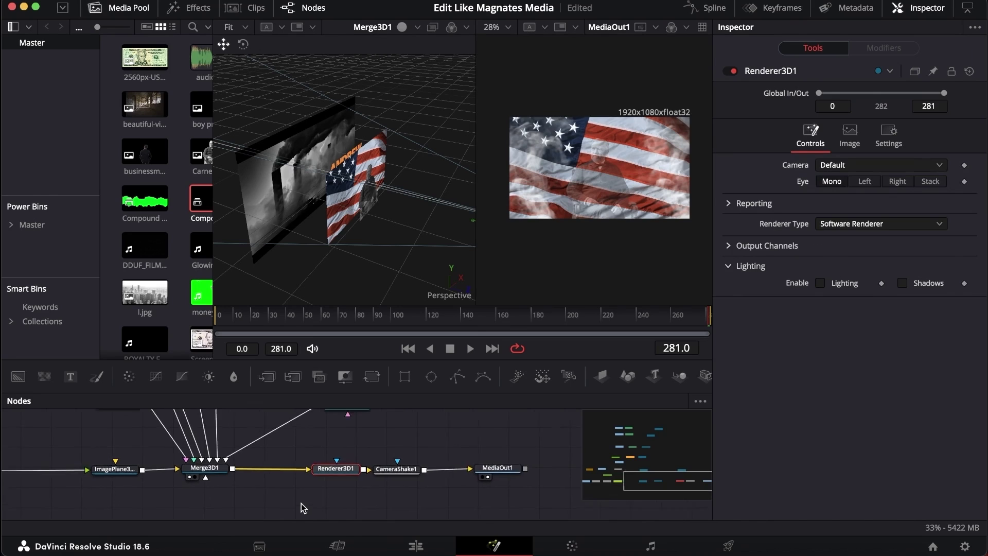
pyautogui.hscroll(5, 296, 500)
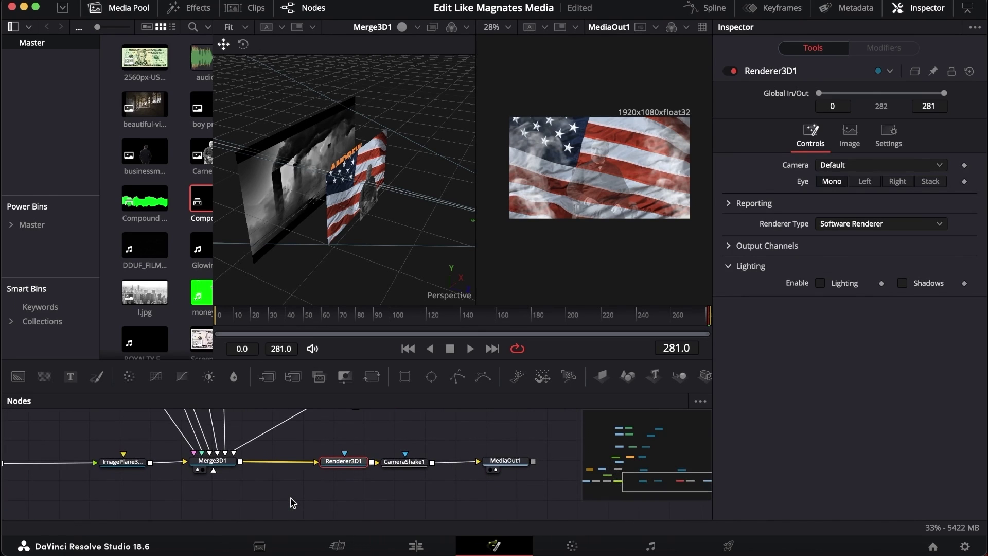
pyautogui.click(404, 462)
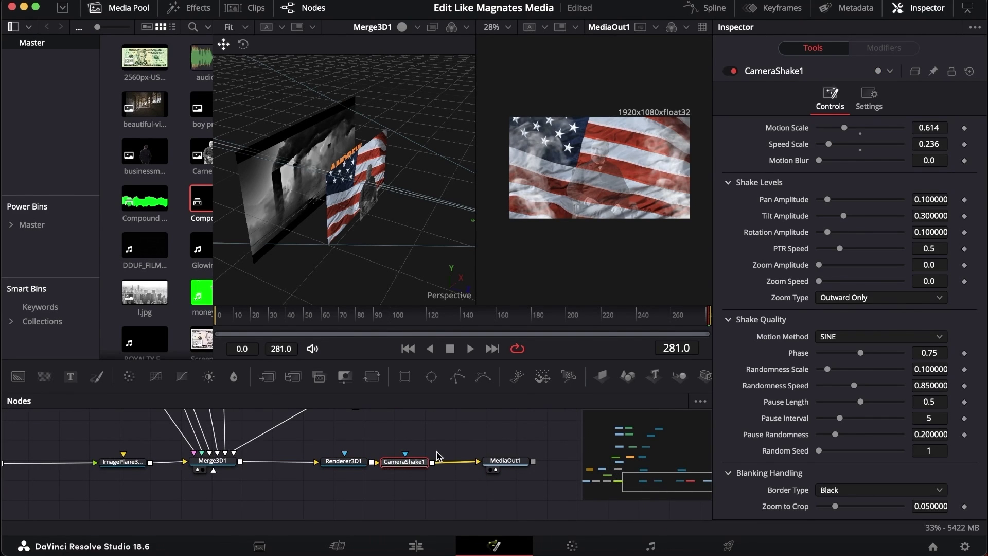
pyautogui.click(506, 461)
pyautogui.hotkey('shift', '4')
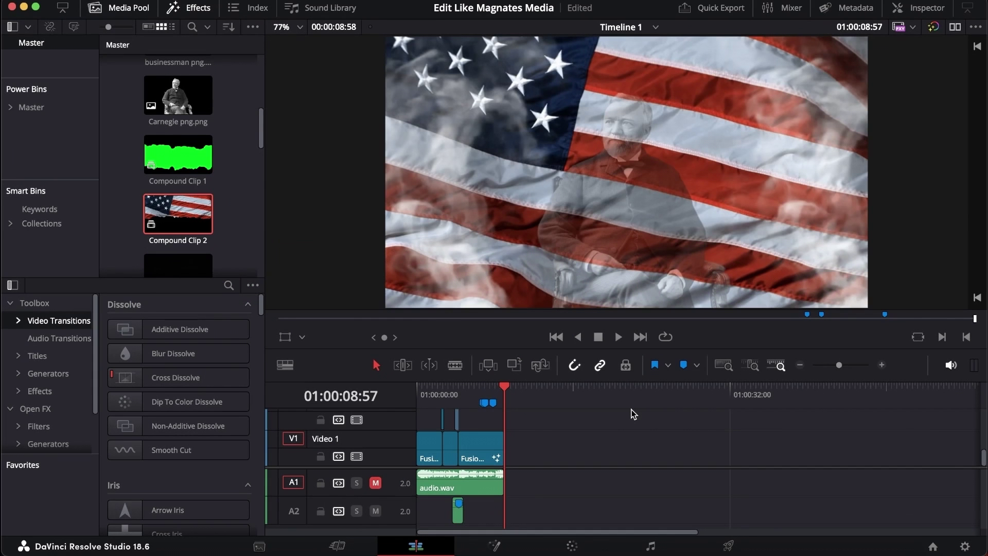